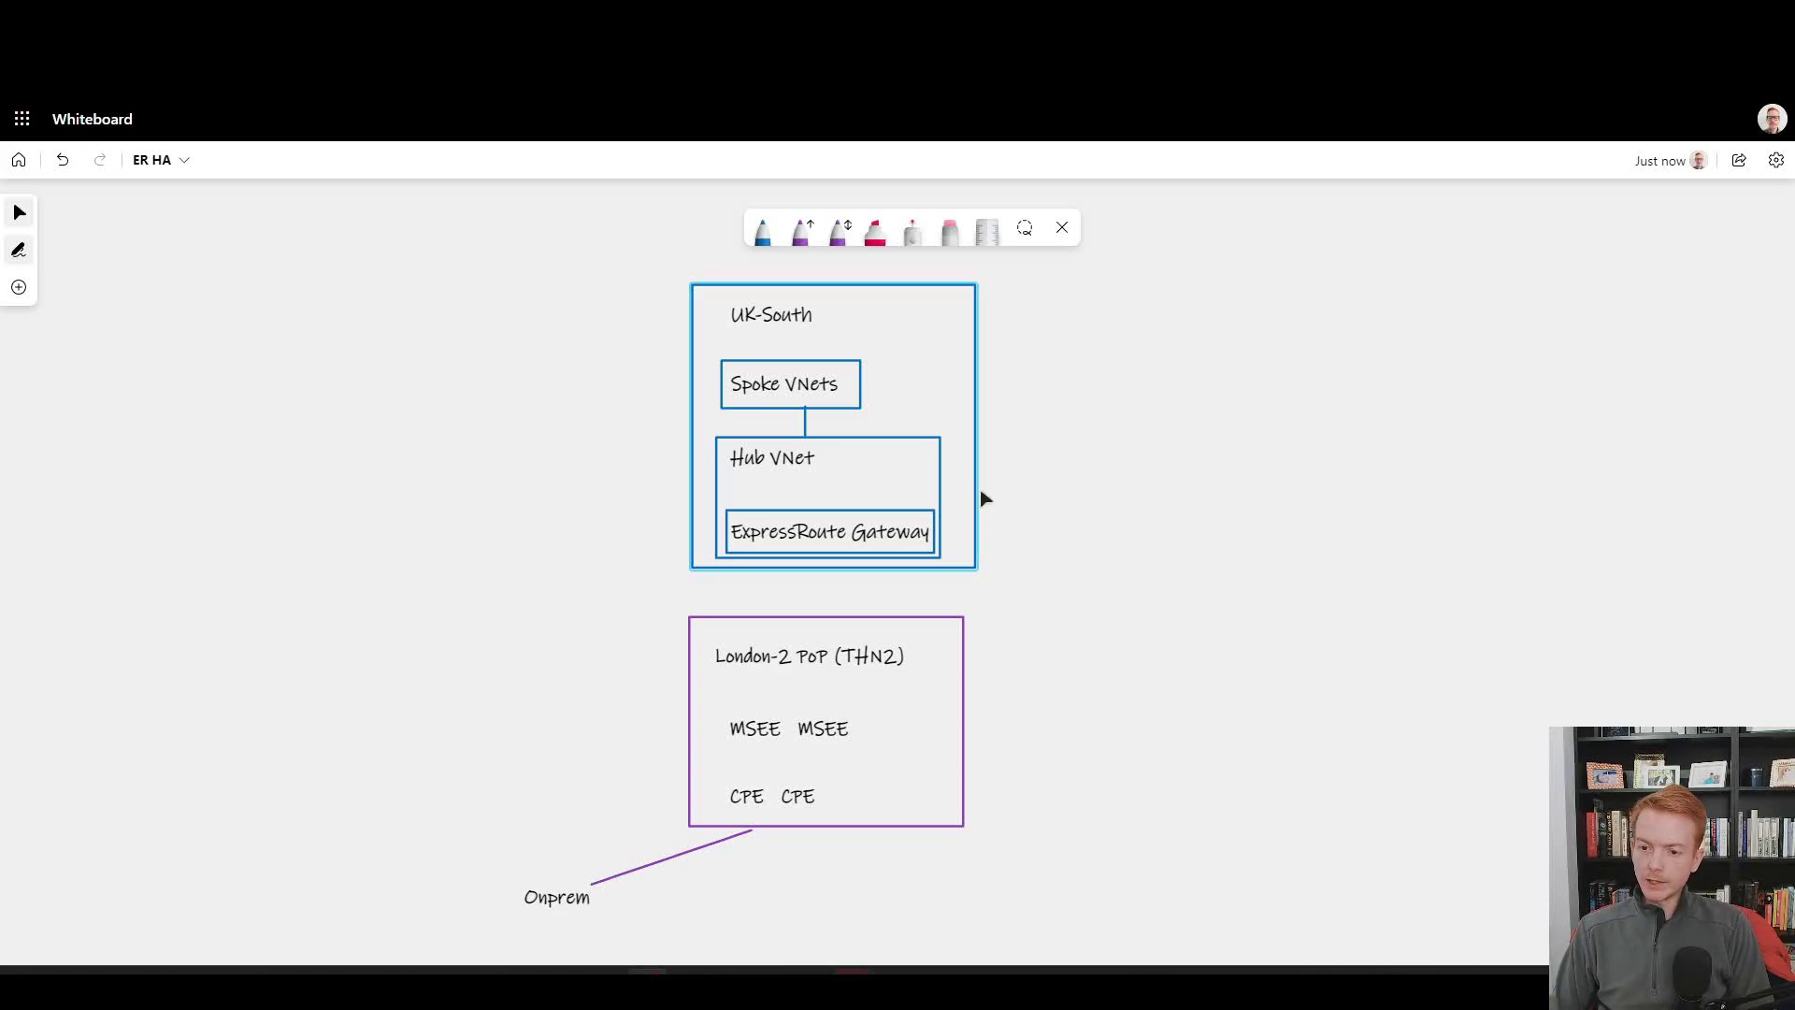
Sweep the laser pointer across the London-2 PoP (THN2) box to point it out.
{"action": "left_click", "coordinate": [922, 245]}
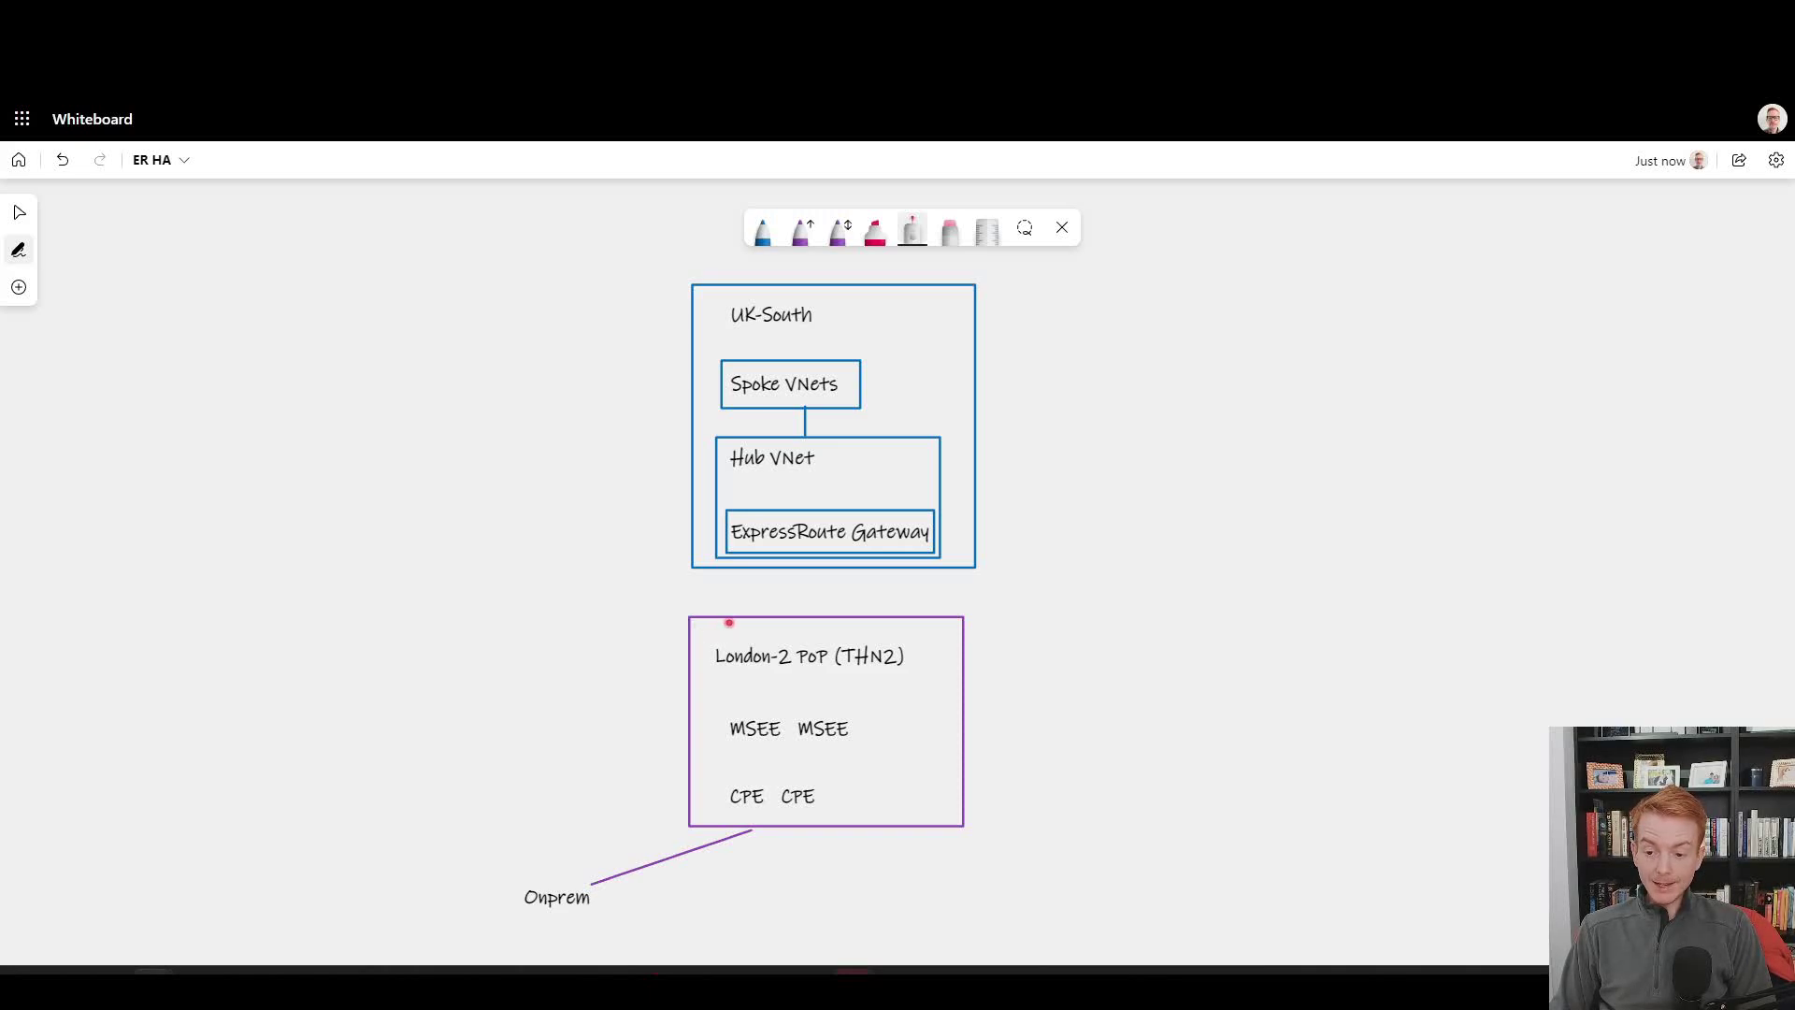
{"action": "left_click_drag", "start_coordinate": [727, 658], "coordinate": [755, 657]}
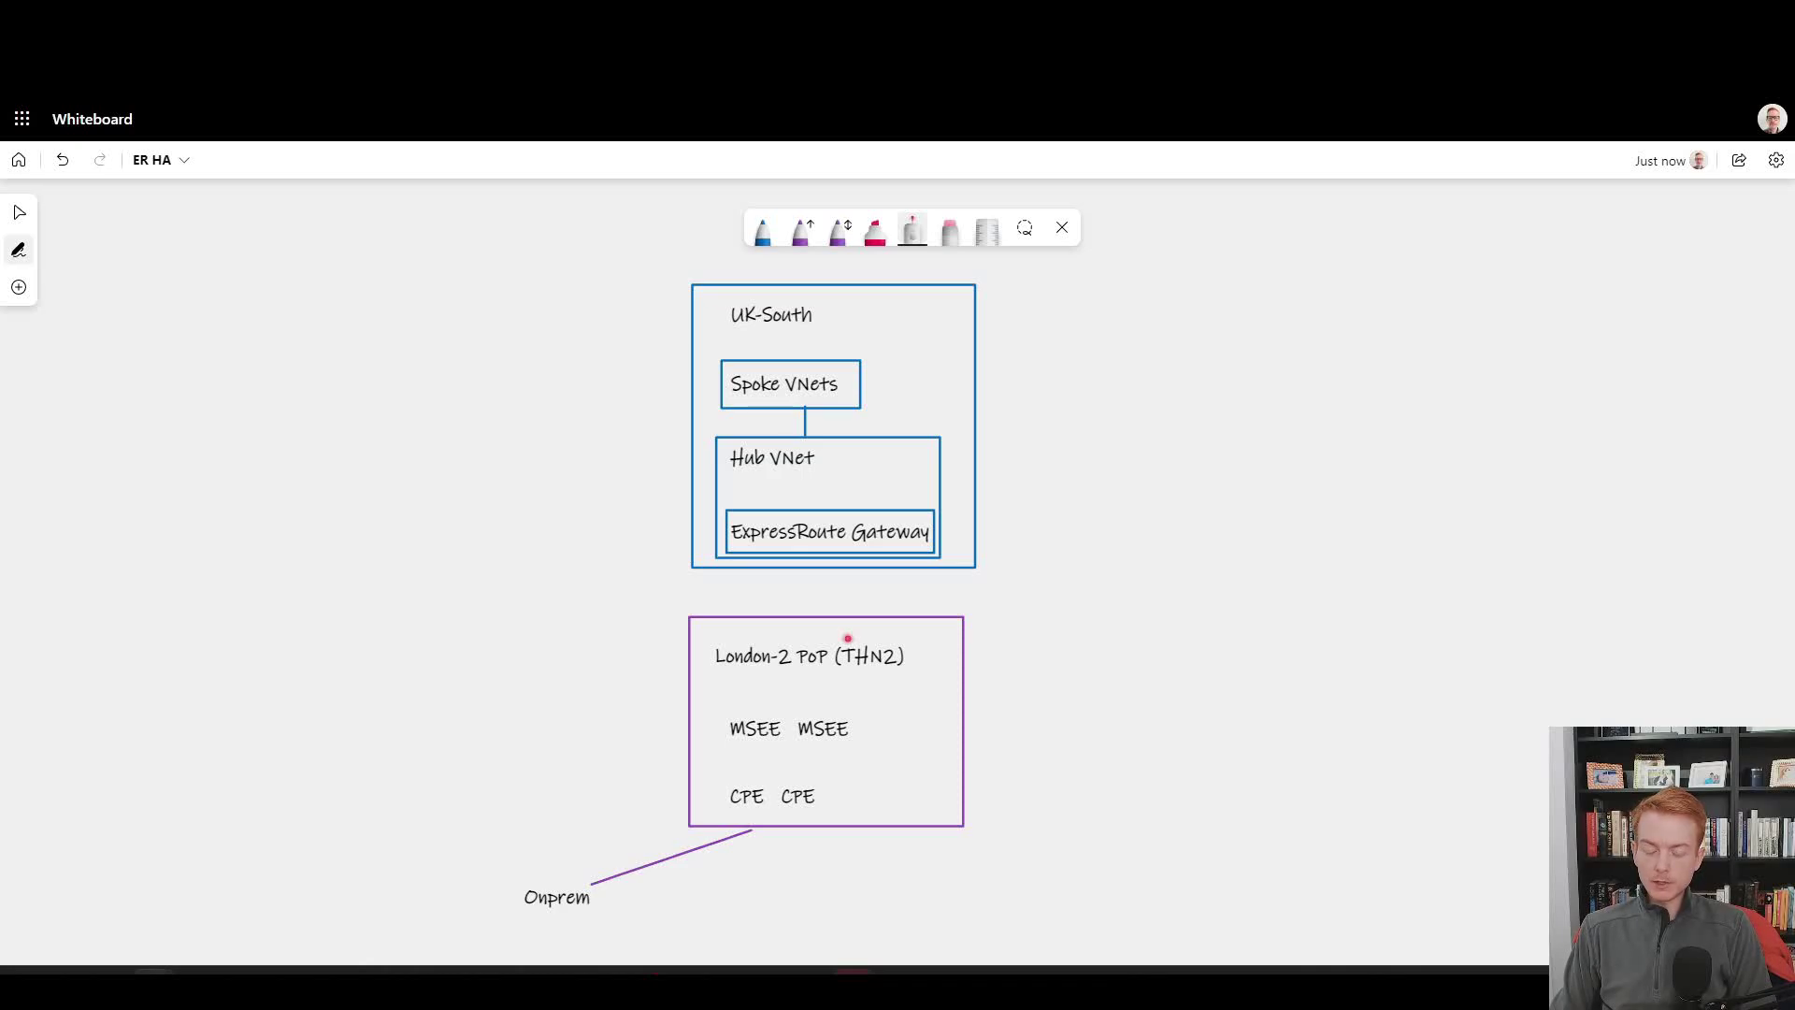
In the docs, highlight the London2 location and its Telehouse North Two provider list, then return to Whiteboard.
{"action": "key", "text": "alt+Tab"}
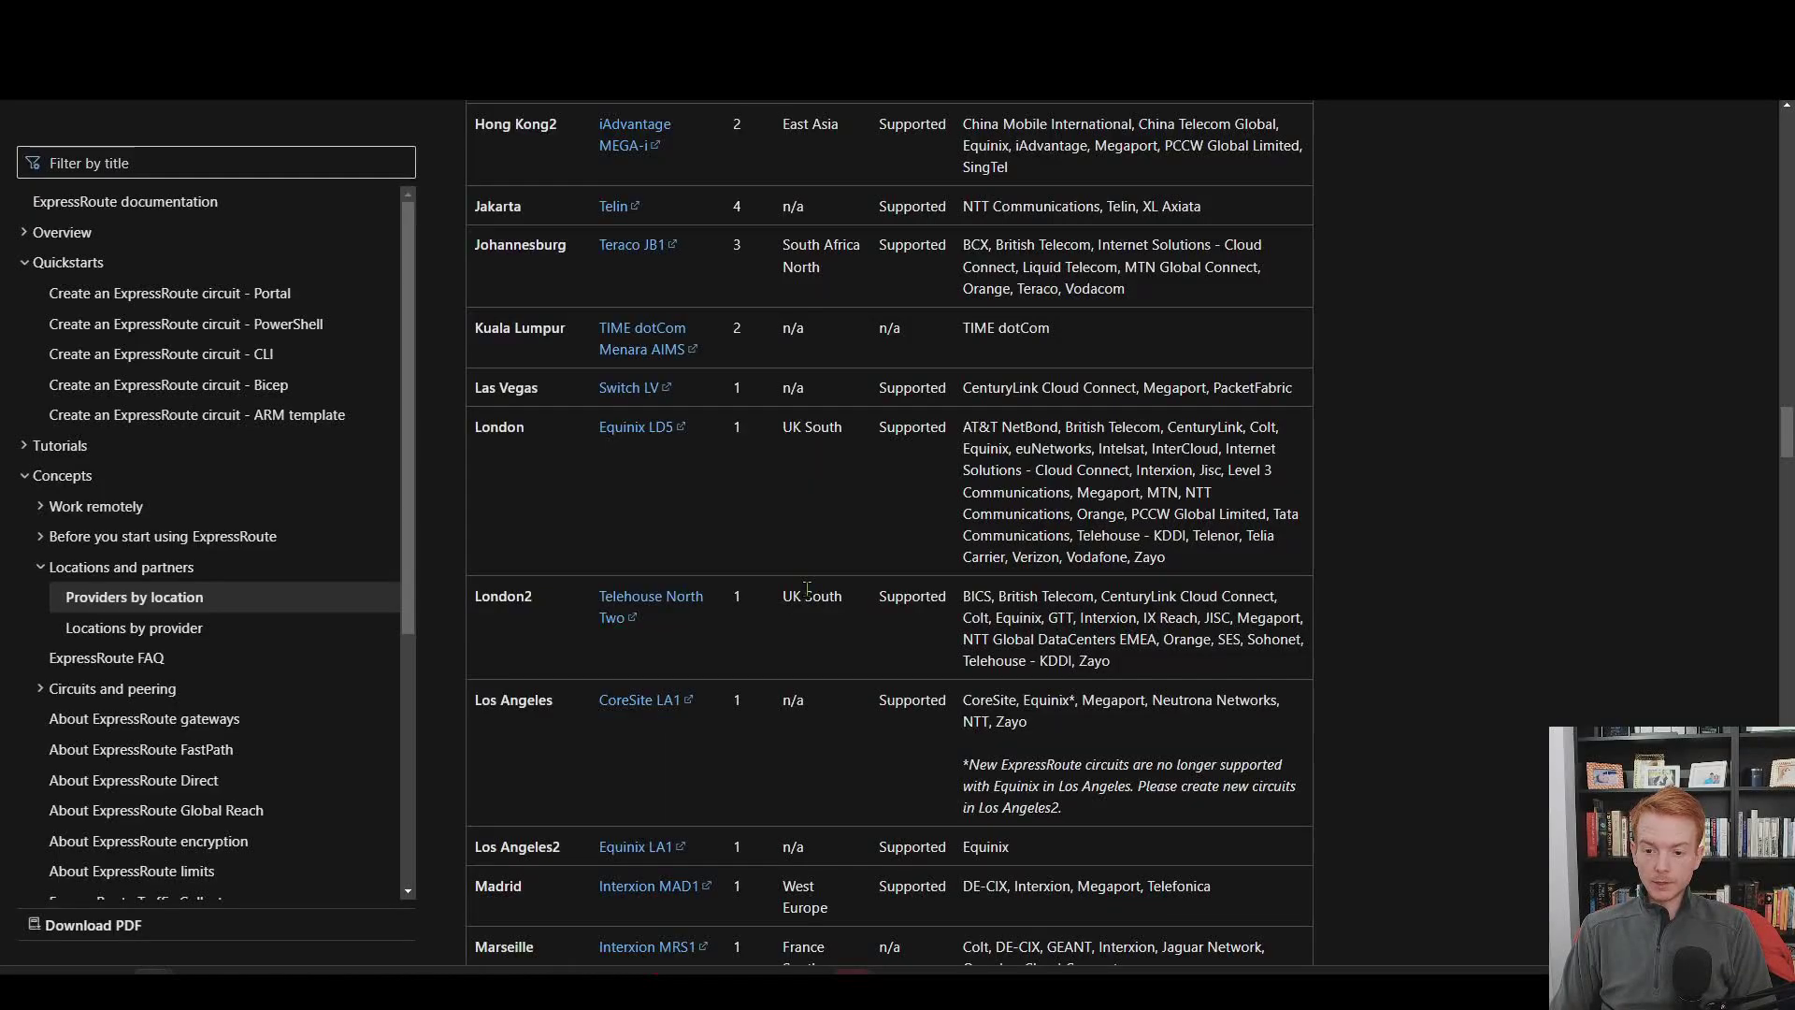
{"action": "left_click_drag", "start_coordinate": [481, 596], "coordinate": [533, 595]}
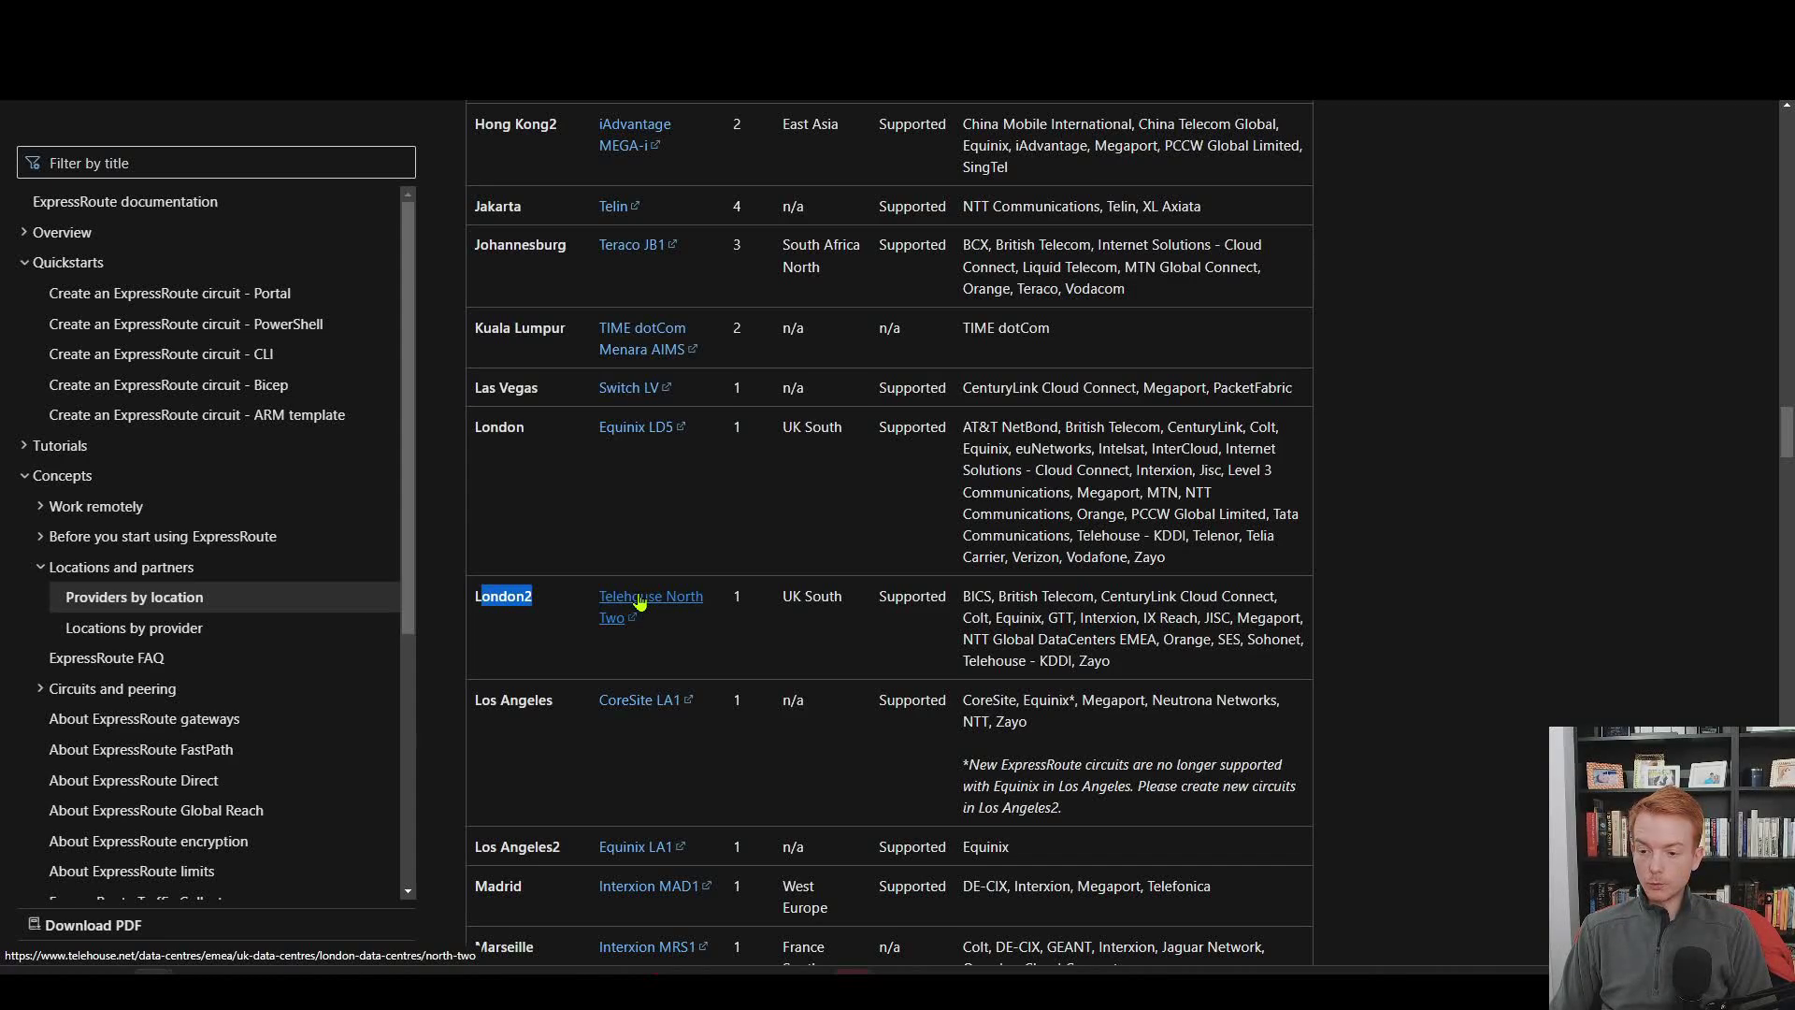
{"action": "left_click_drag", "start_coordinate": [963, 595], "coordinate": [1120, 670]}
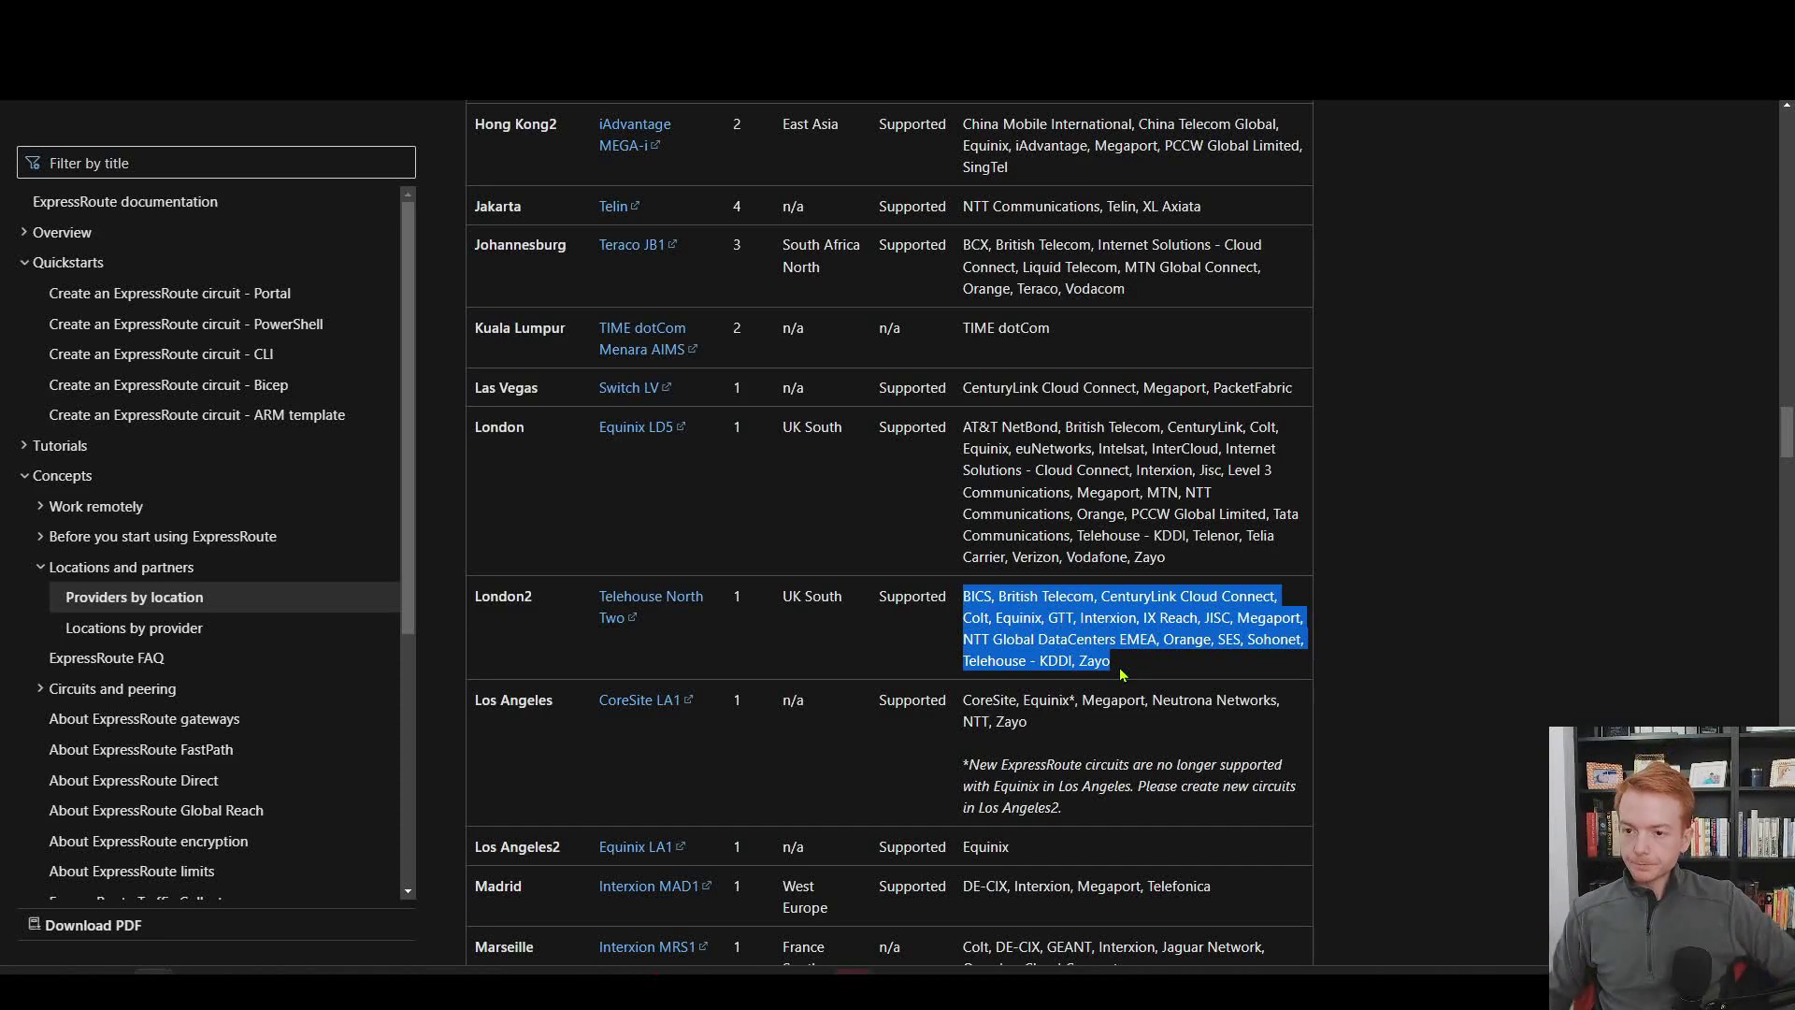
{"action": "key", "text": "ctrl+Tab"}
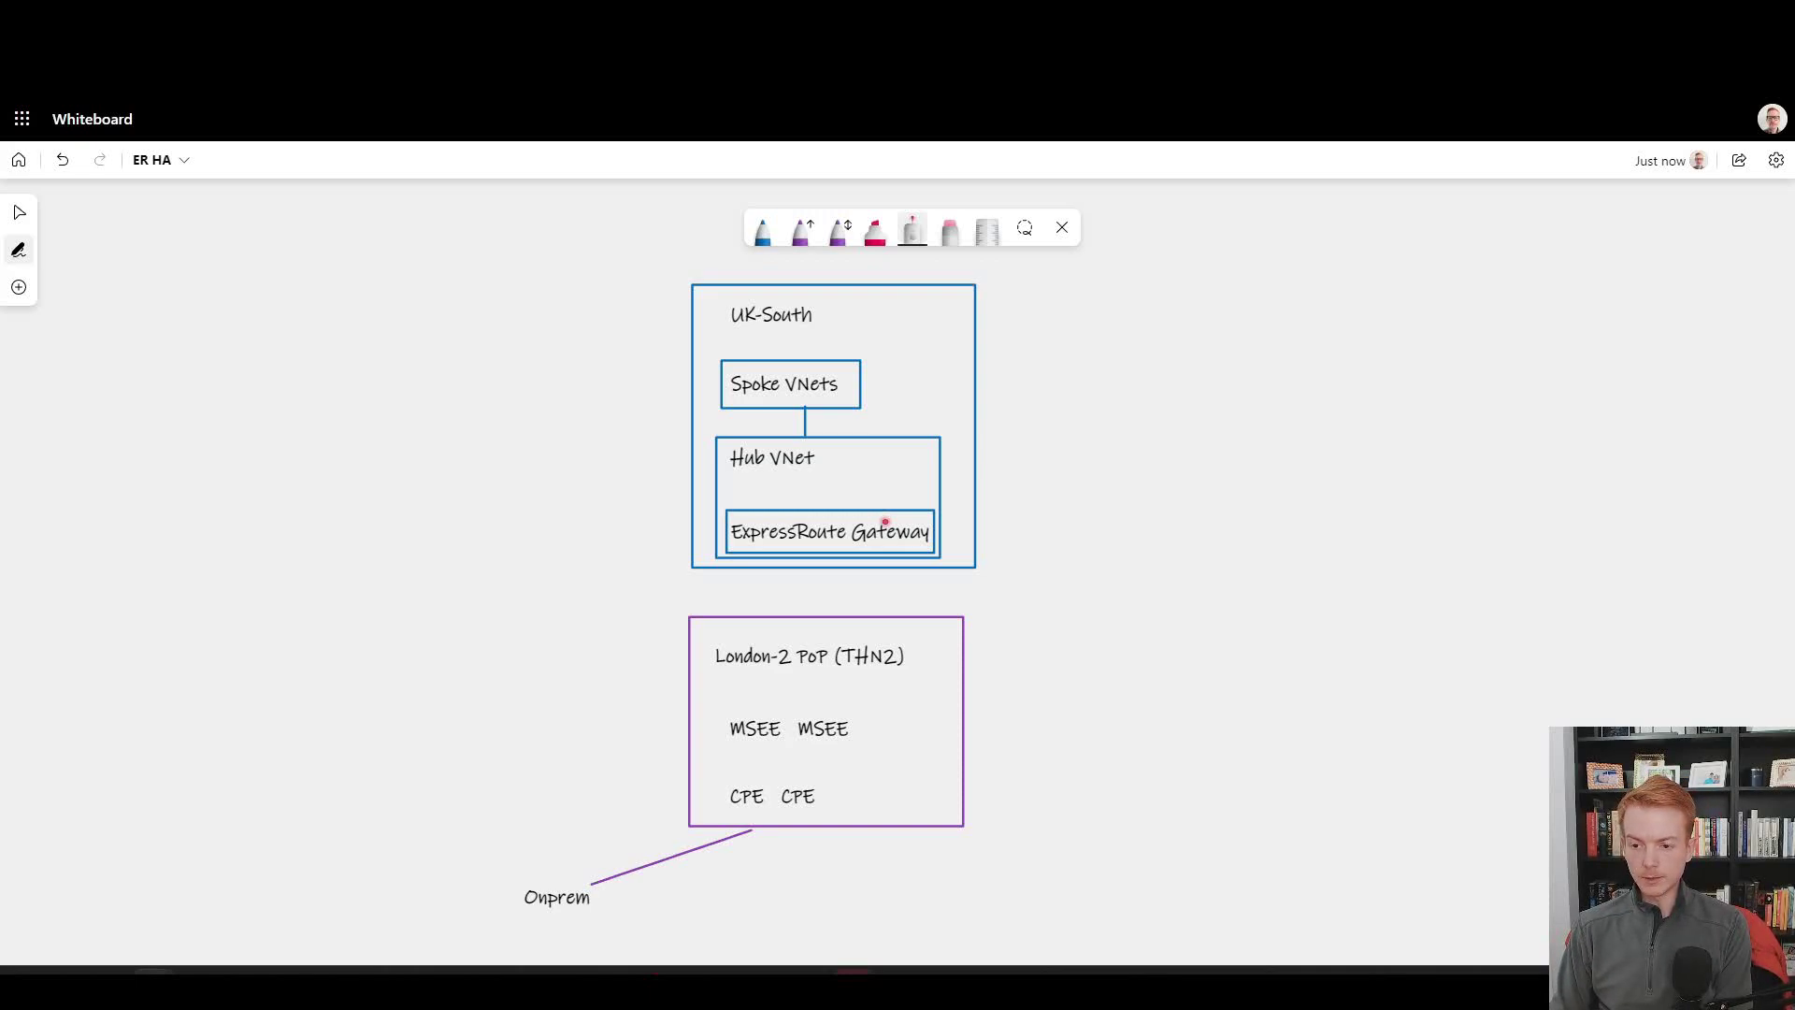
Set the pen ink to purple and draw a box around the left MSEE label.
{"action": "left_click", "coordinate": [763, 229]}
{"action": "left_click", "coordinate": [763, 229]}
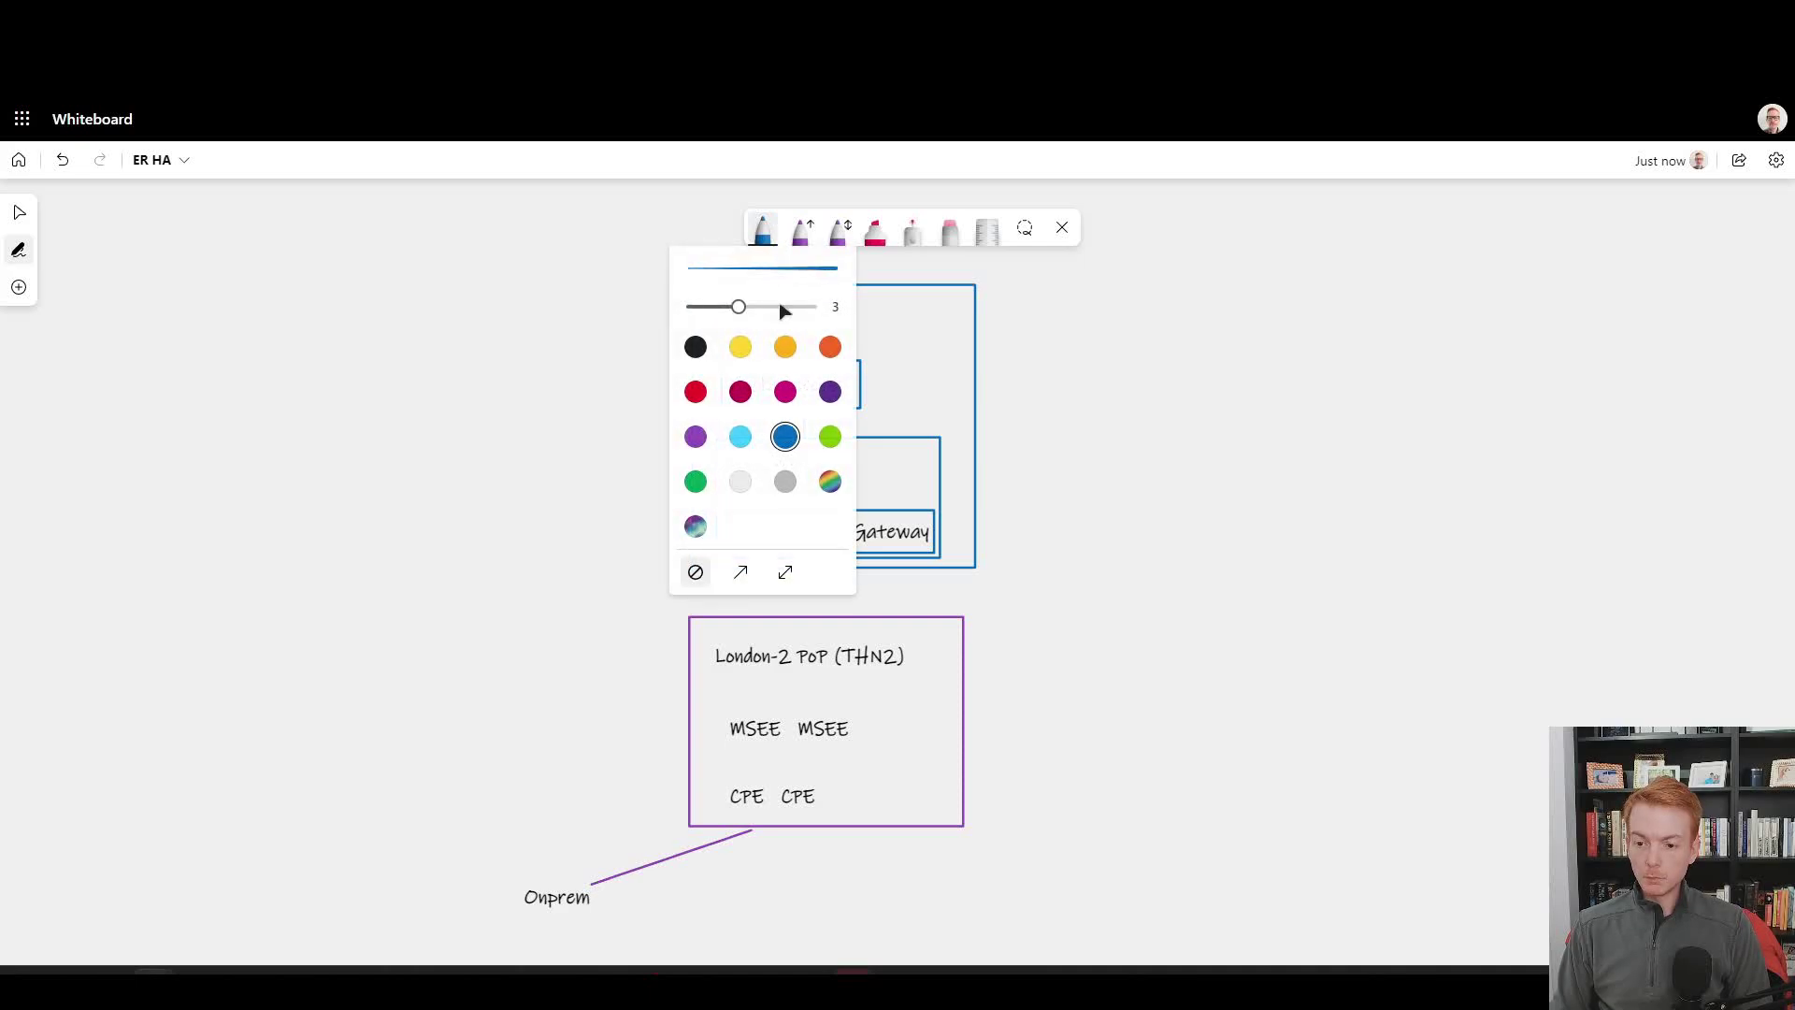
{"action": "left_click", "coordinate": [695, 437]}
{"action": "left_click", "coordinate": [763, 229]}
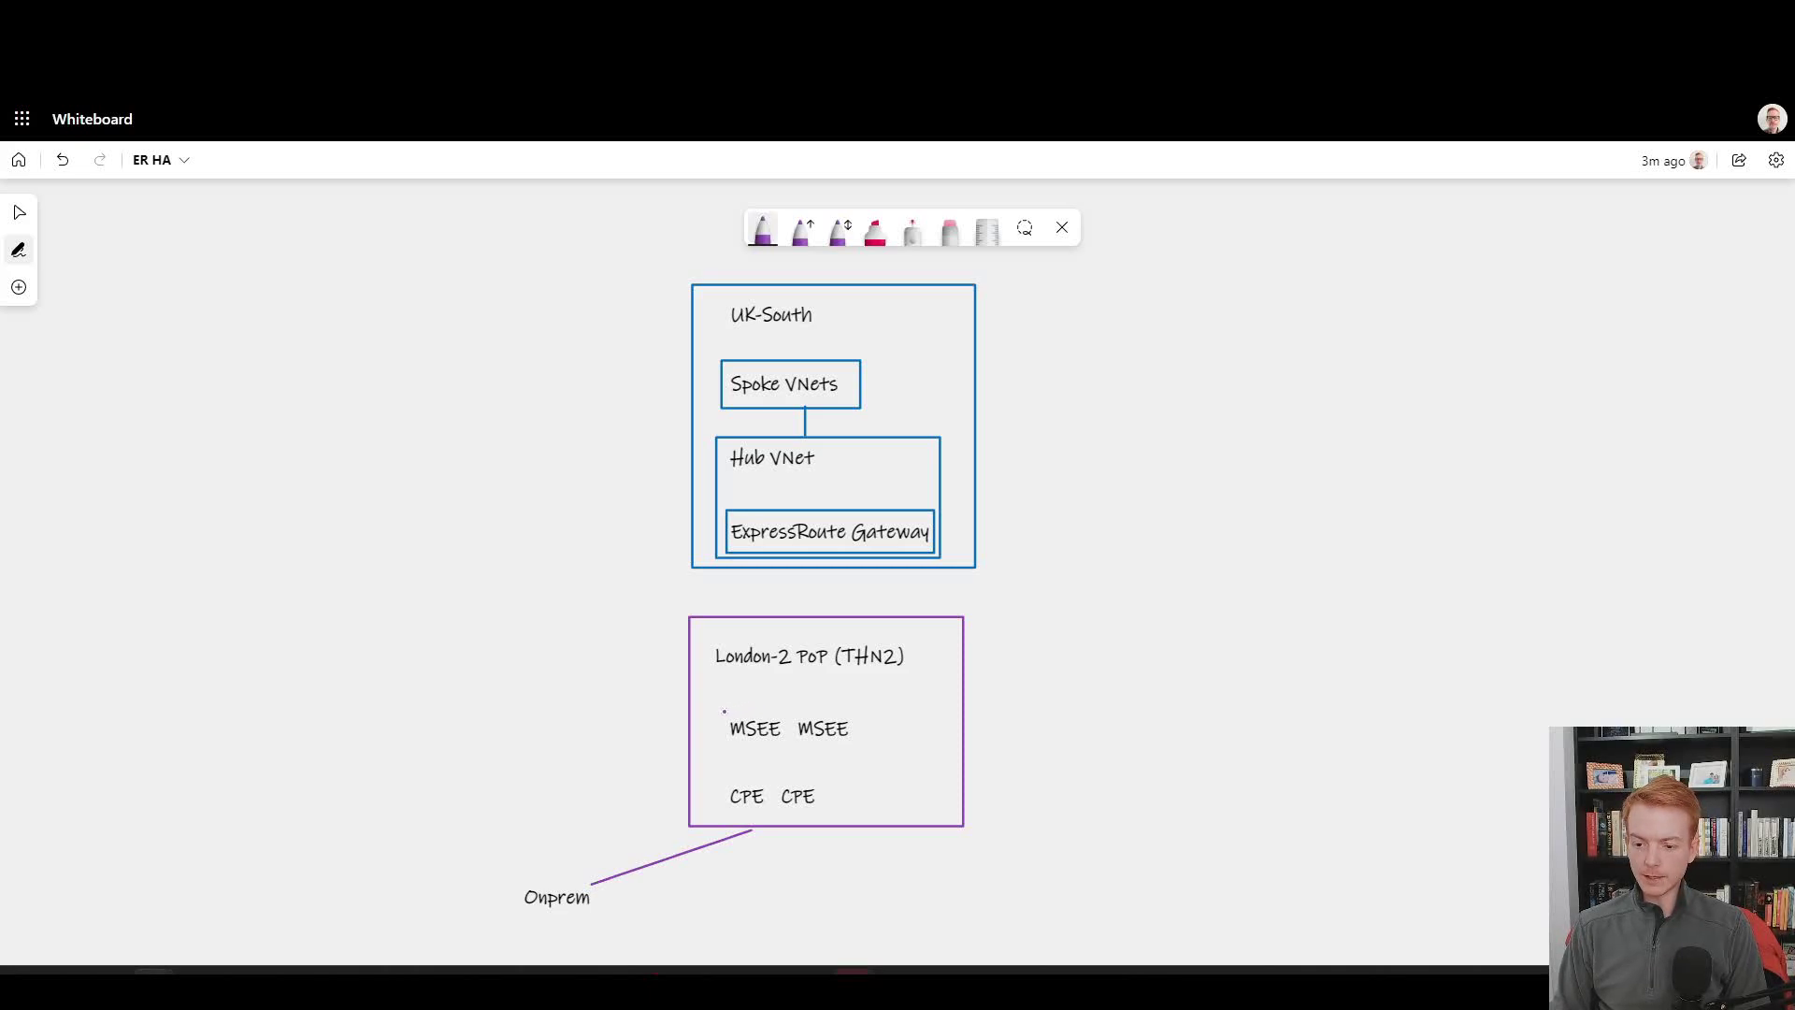
{"action": "mouse_move", "coordinate": [721, 716]}
{"action": "left_mouse_down"}
{"action": "mouse_move", "coordinate": [790, 730]}
{"action": "mouse_move", "coordinate": [738, 743]}
{"action": "mouse_move", "coordinate": [725, 715]}
{"action": "mouse_move", "coordinate": [861, 717]}
{"action": "mouse_move", "coordinate": [859, 739]}
{"action": "mouse_move", "coordinate": [800, 728]}
{"action": "left_mouse_up"}
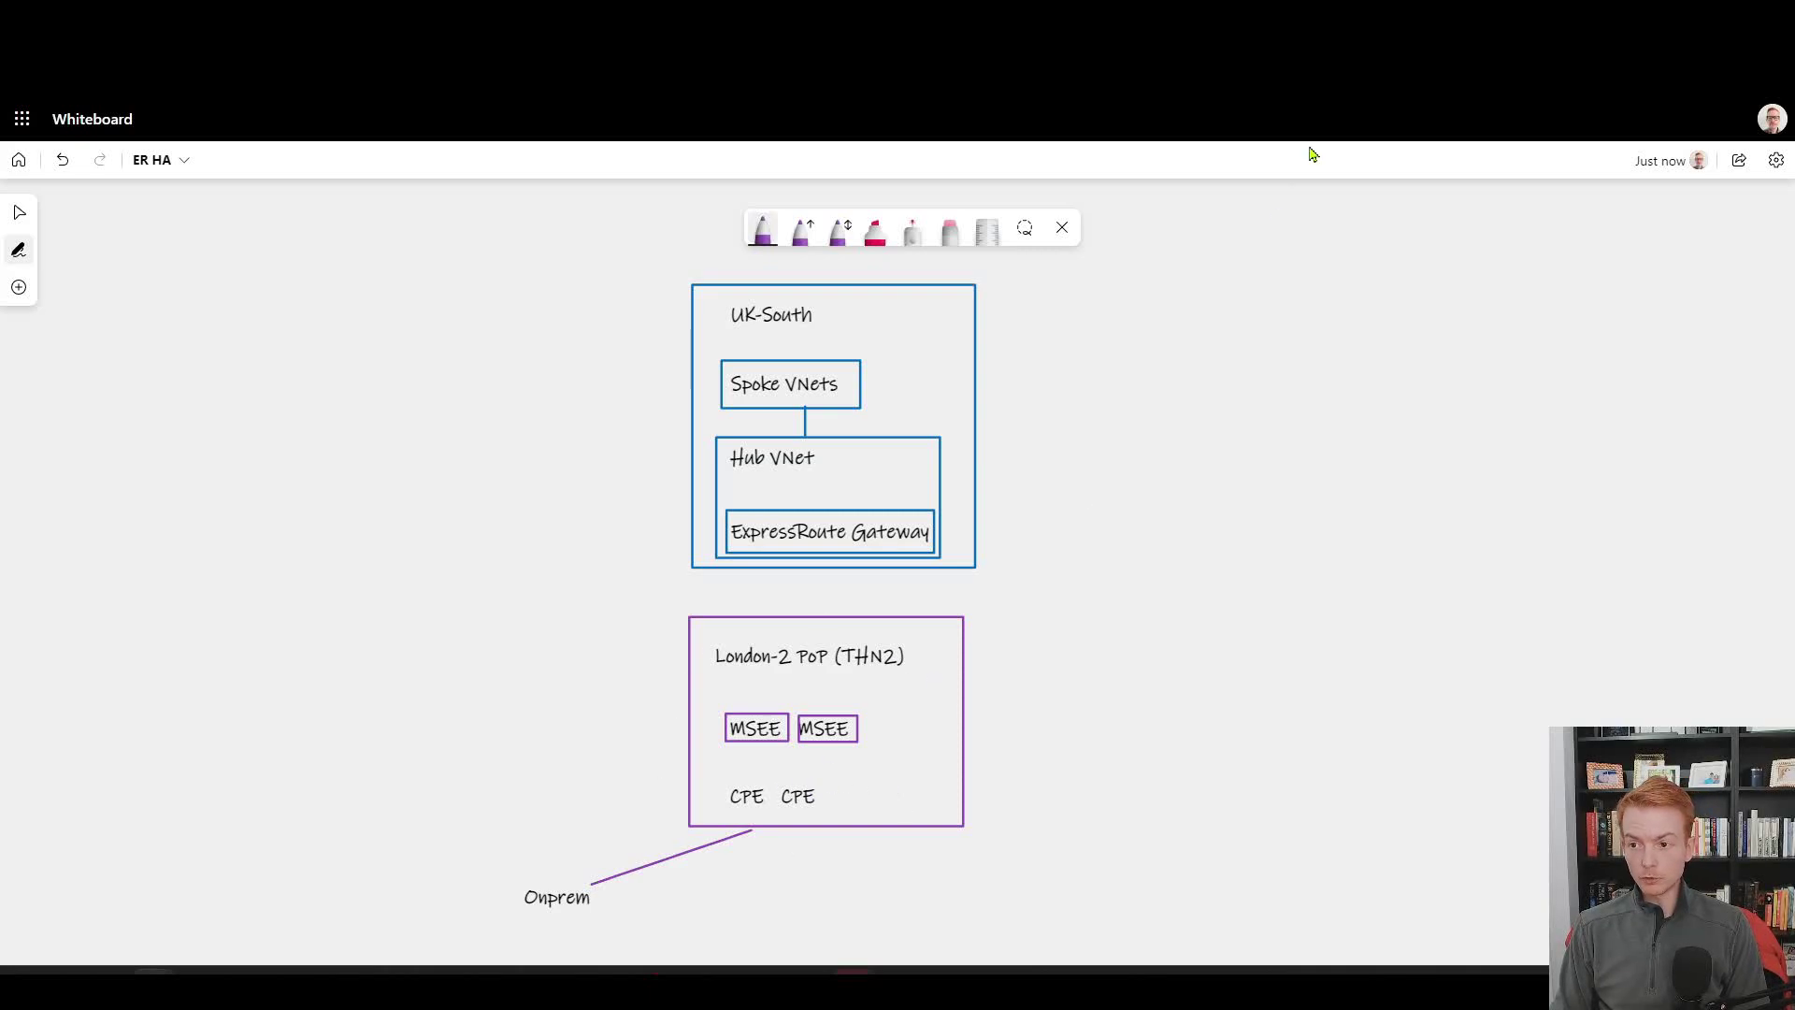
Highlight London2's provider list and select Interxion among its providers.
{"action": "triple_click", "coordinate": [1249, 603]}
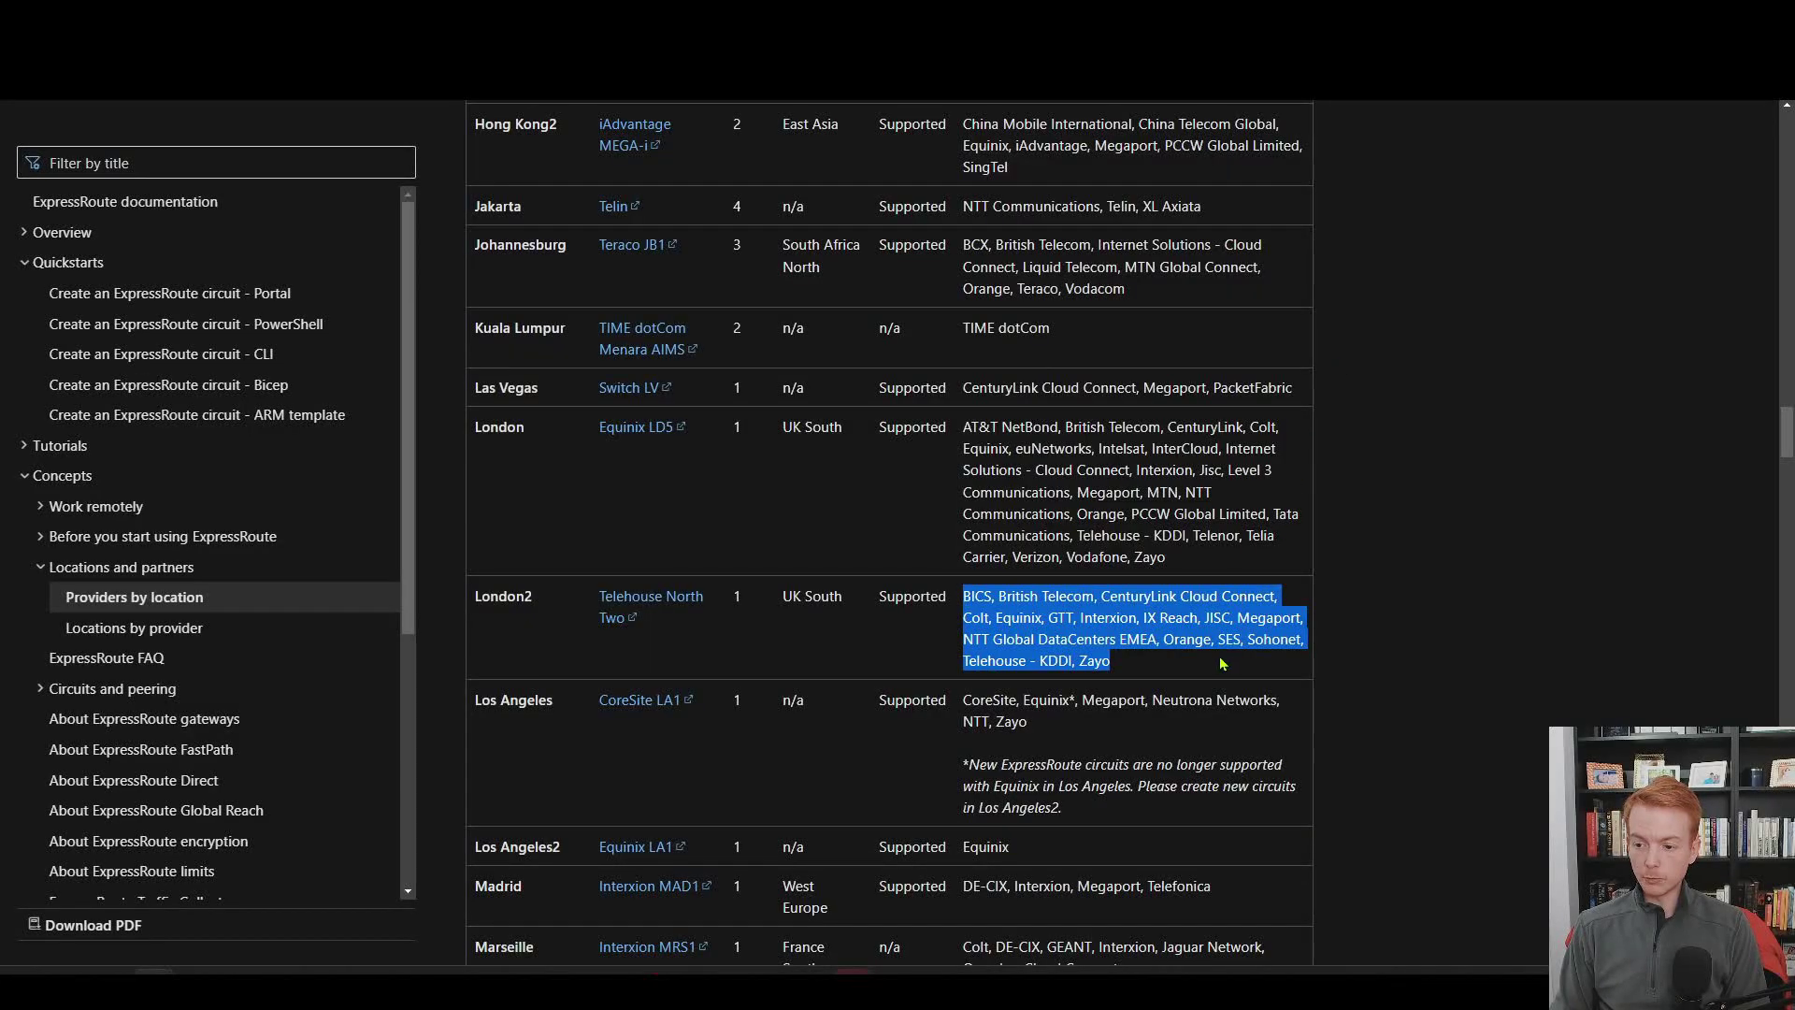
{"action": "left_click", "coordinate": [1221, 663]}
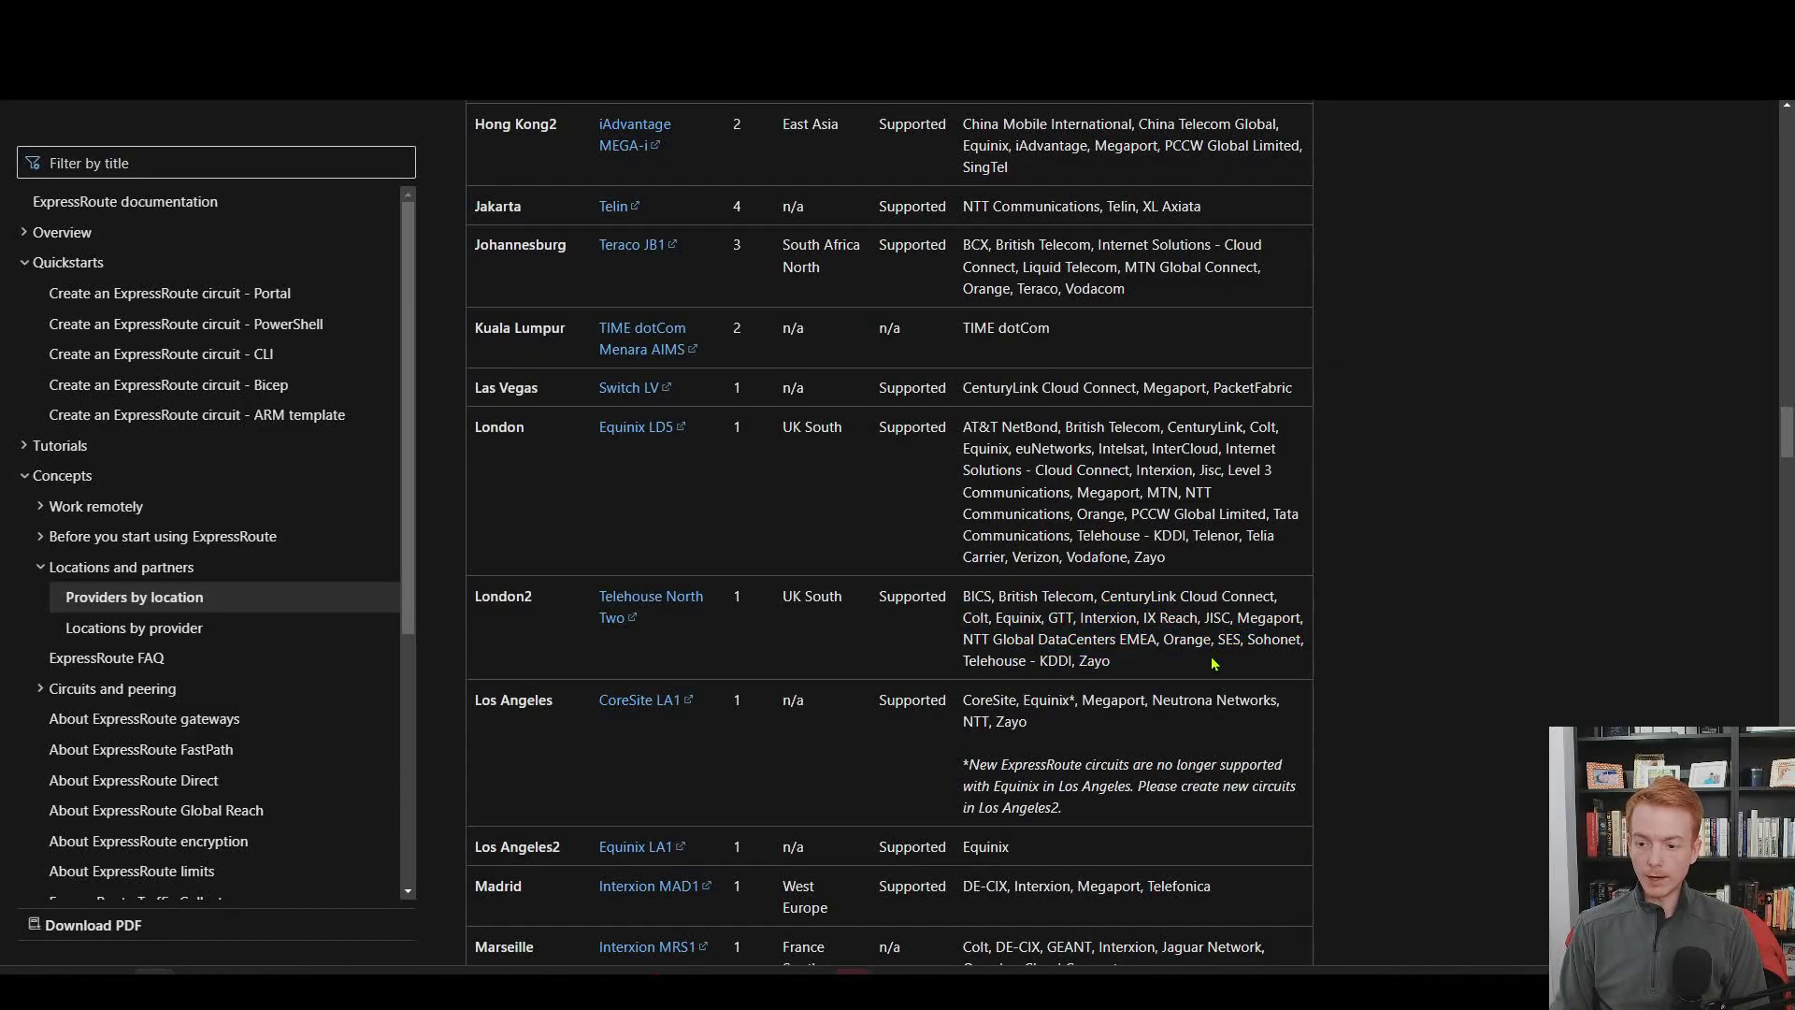
{"action": "double_click", "coordinate": [1107, 622]}
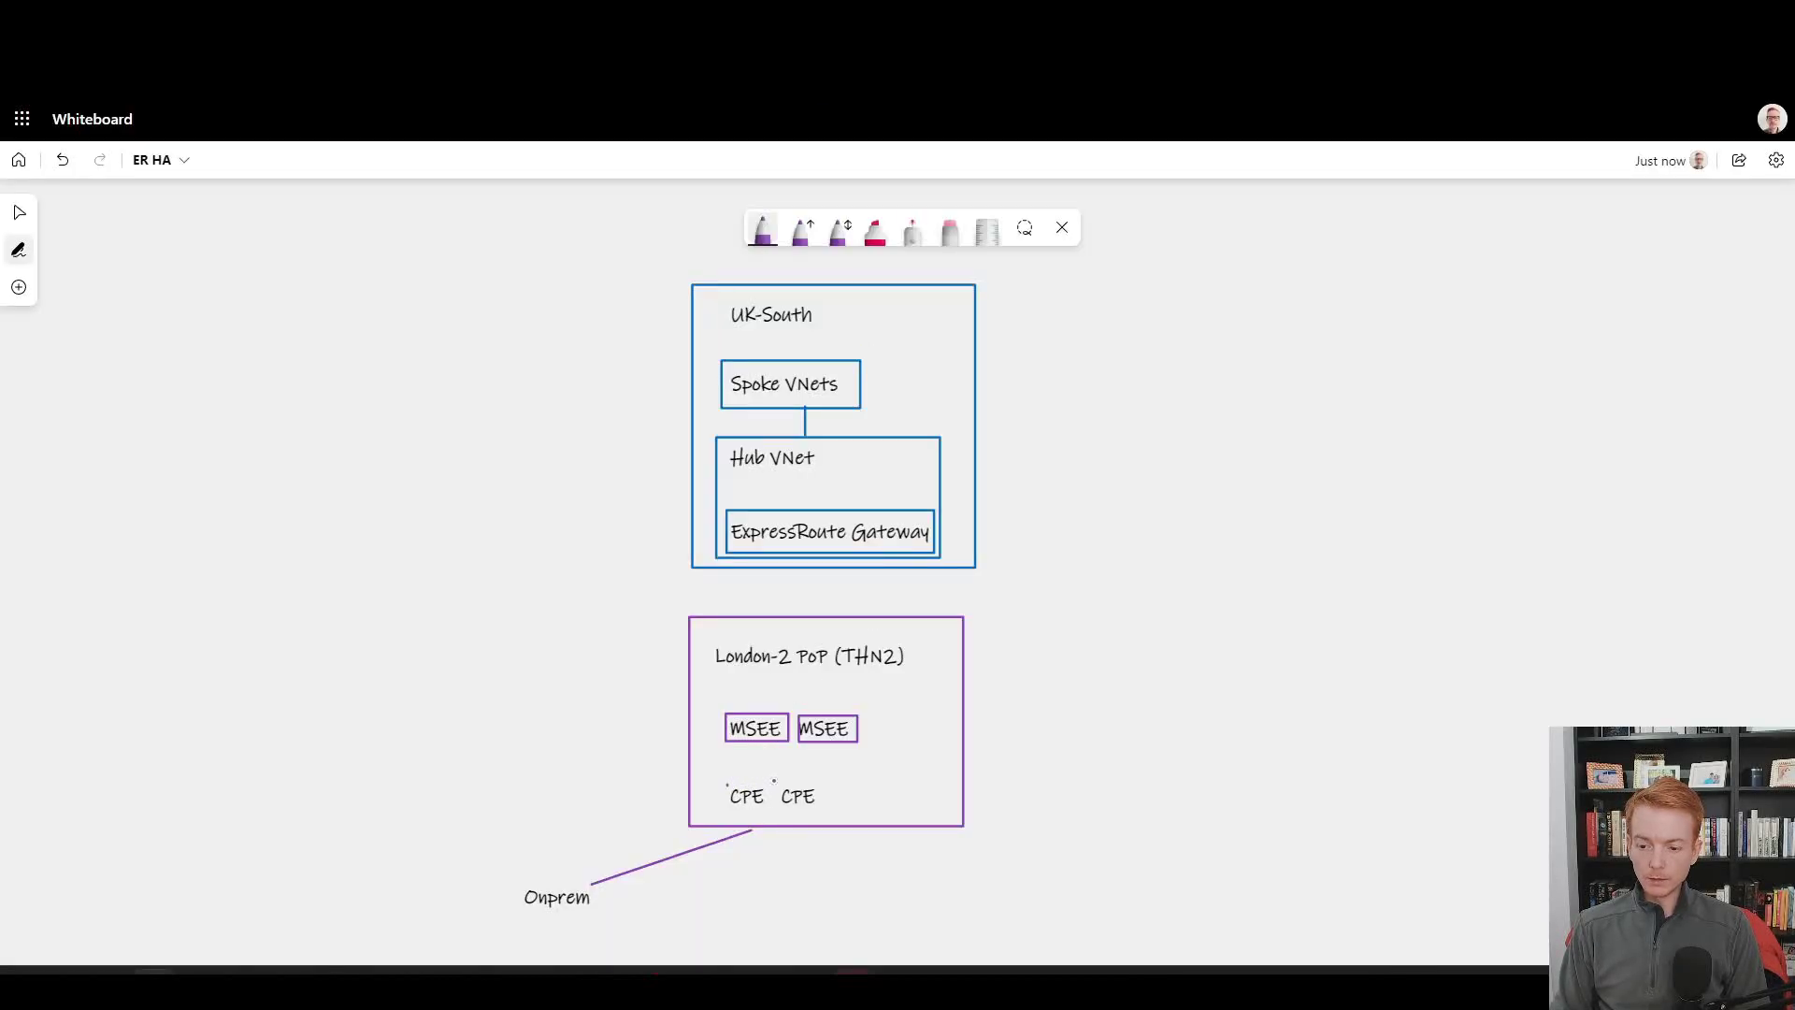
Draw a purple box around the left CPE label and switch to the laser pointer.
{"action": "mouse_move", "coordinate": [728, 784]}
{"action": "left_mouse_down"}
{"action": "mouse_move", "coordinate": [775, 785]}
{"action": "mouse_move", "coordinate": [722, 808]}
{"action": "mouse_move", "coordinate": [724, 784]}
{"action": "mouse_move", "coordinate": [847, 780]}
{"action": "mouse_move", "coordinate": [841, 810]}
{"action": "mouse_move", "coordinate": [748, 781]}
{"action": "mouse_move", "coordinate": [818, 779]}
{"action": "left_mouse_up"}
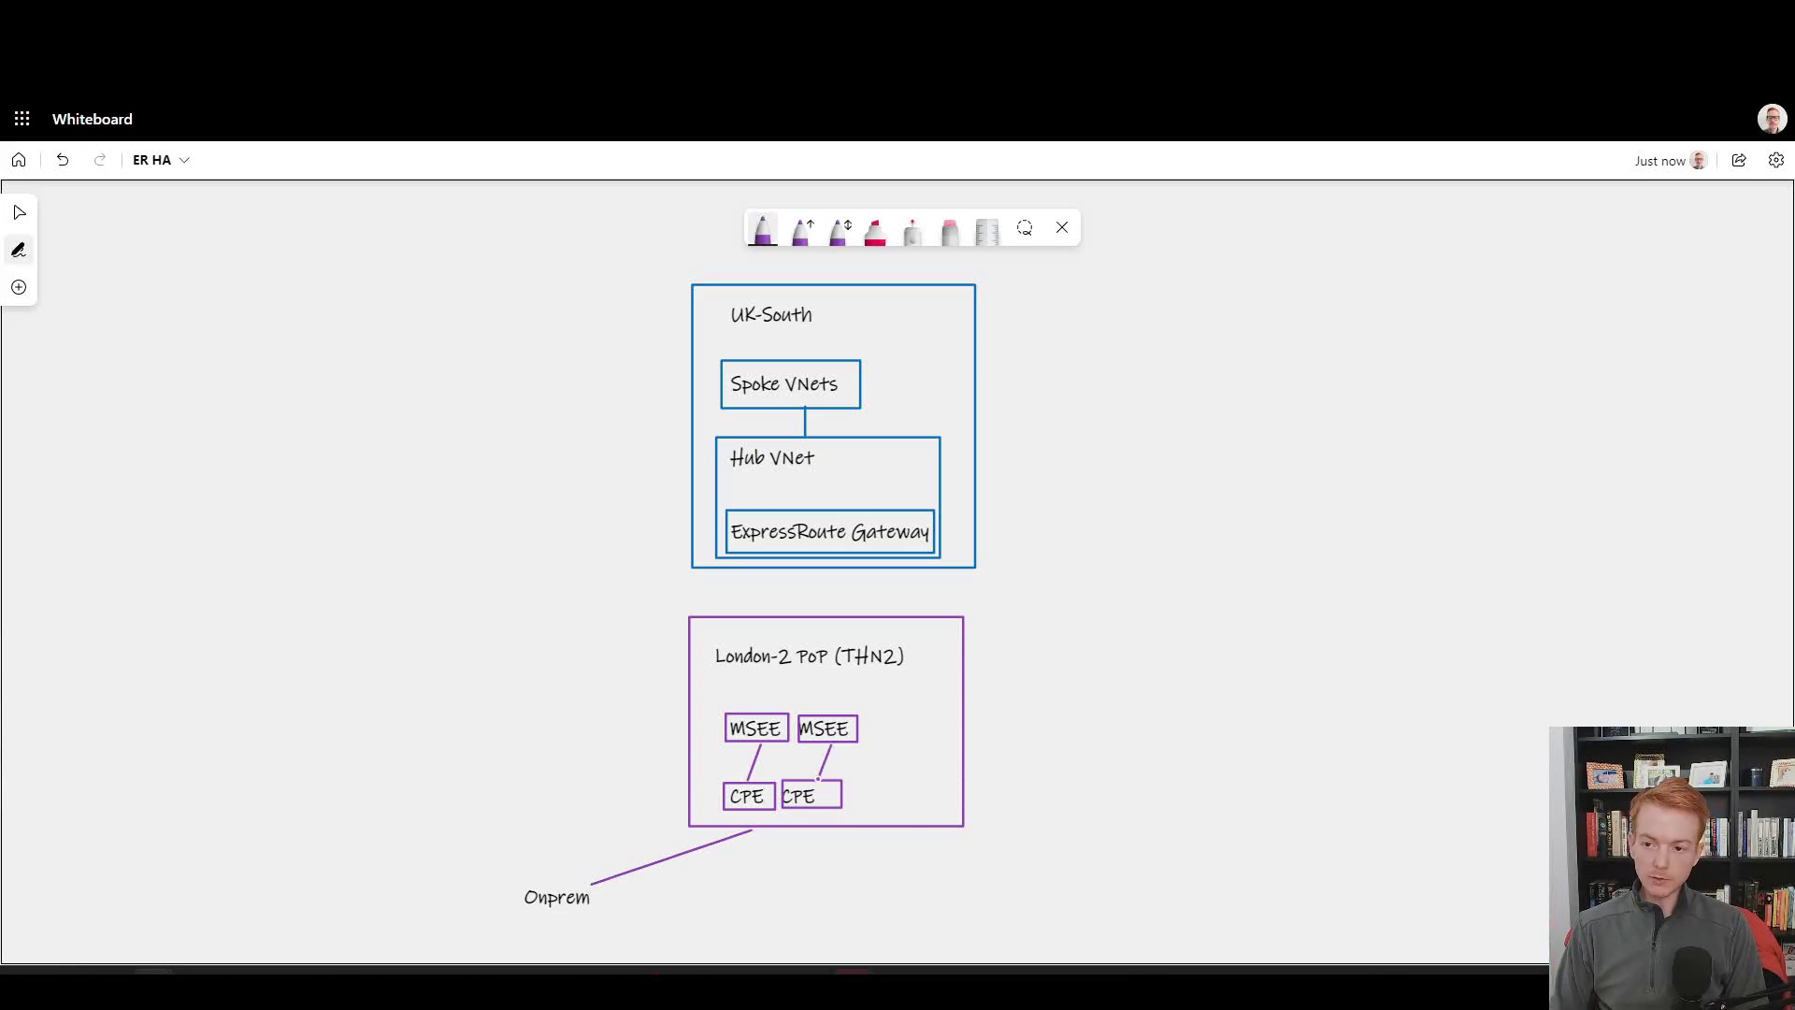
{"action": "left_click", "coordinate": [909, 229]}
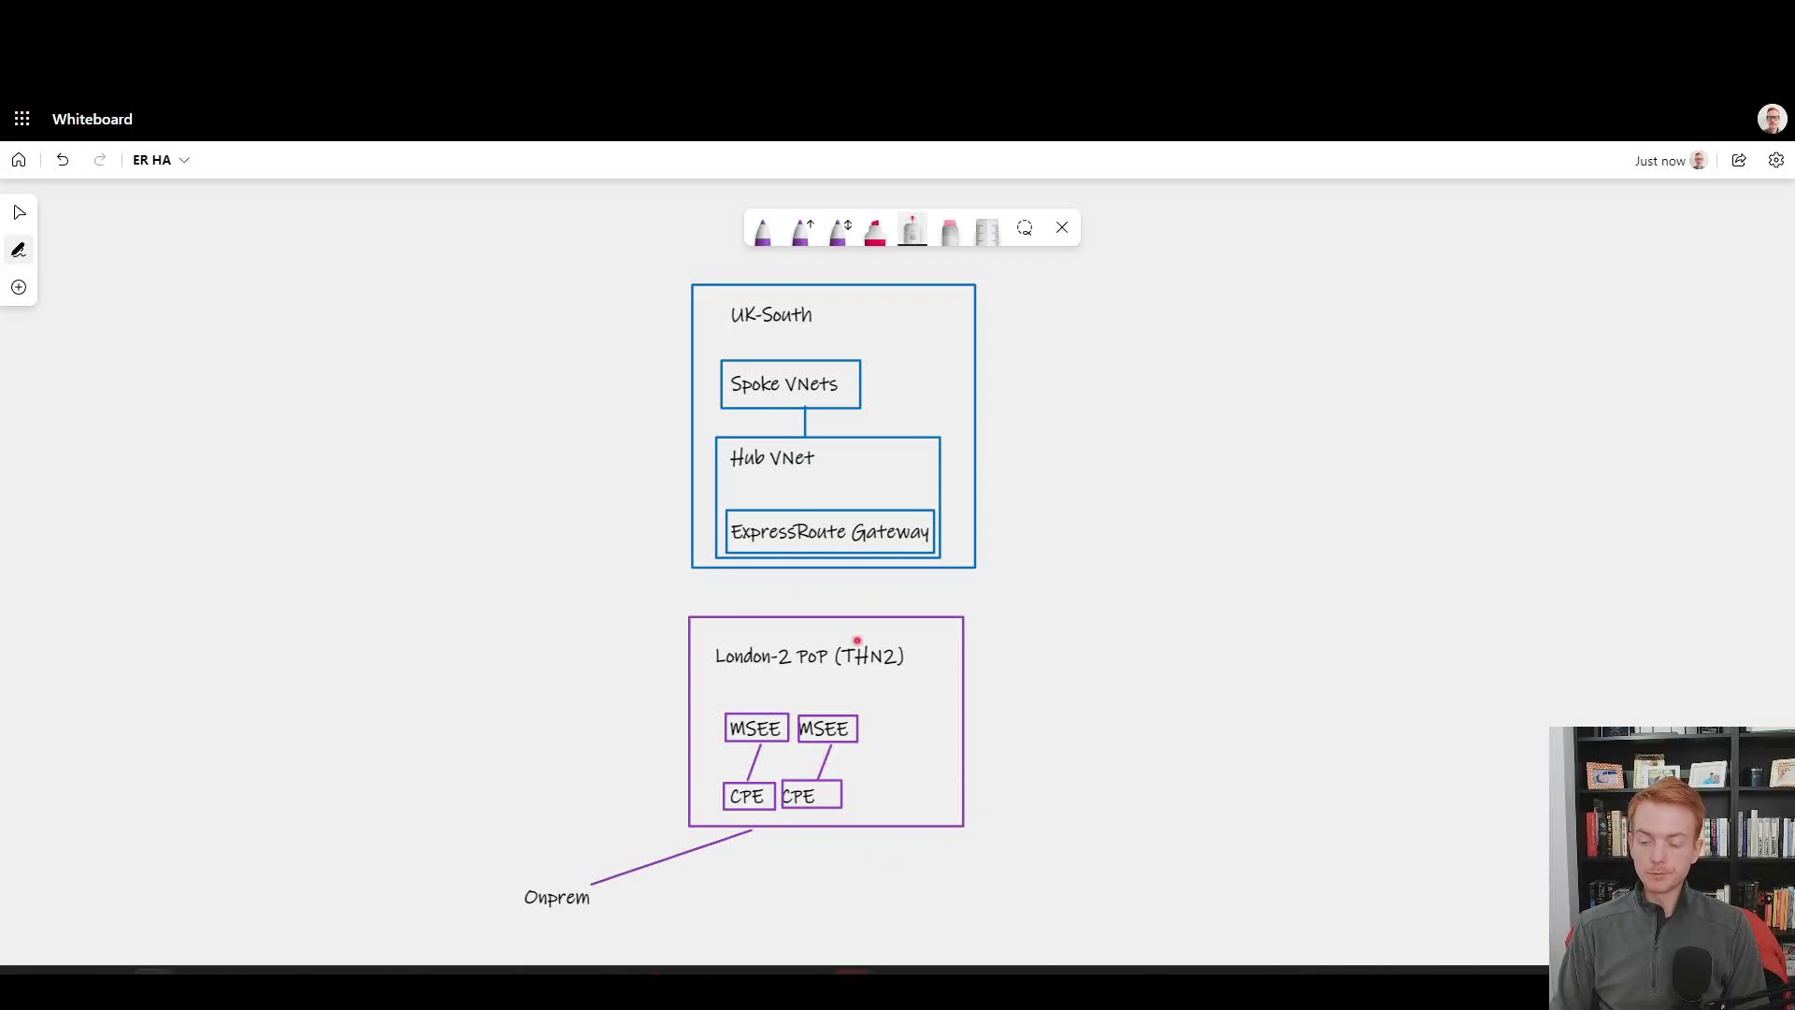
Add a 99.95 text label to the London-2 PoP box's lower-right corner, then switch to the gateways docs.
{"action": "right_click", "coordinate": [1009, 720]}
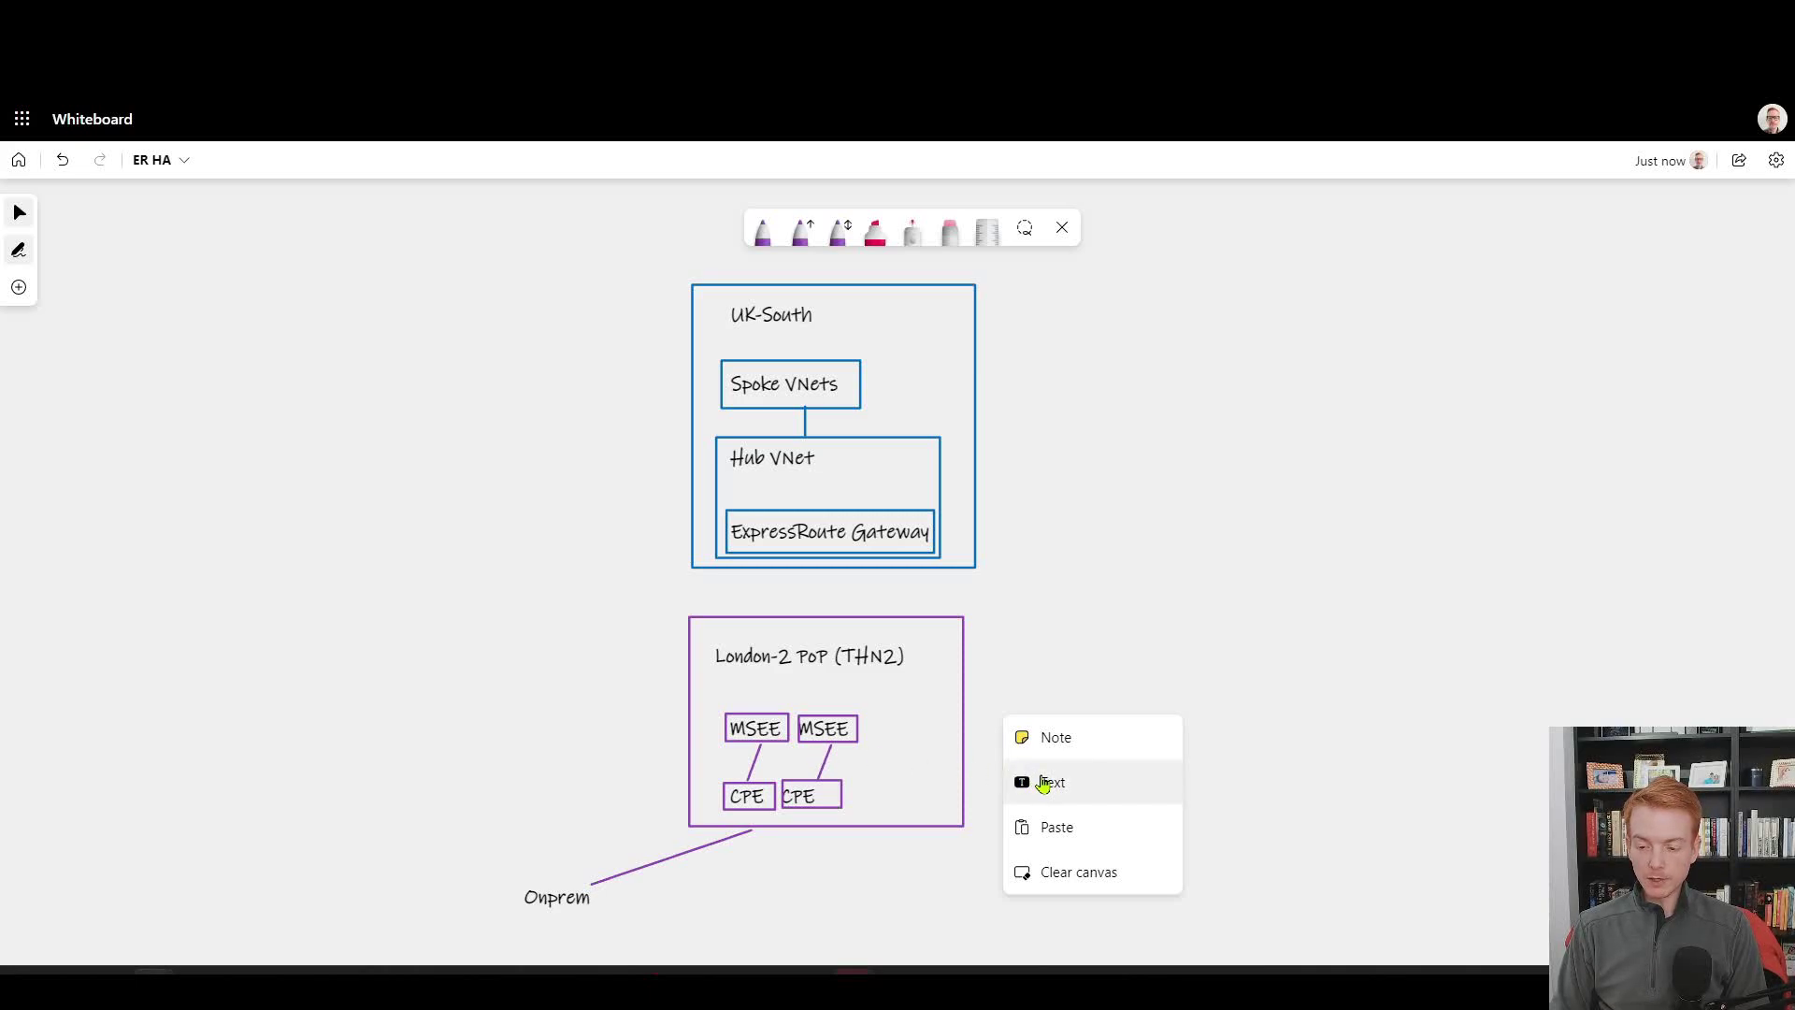
{"action": "left_click", "coordinate": [1054, 783]}
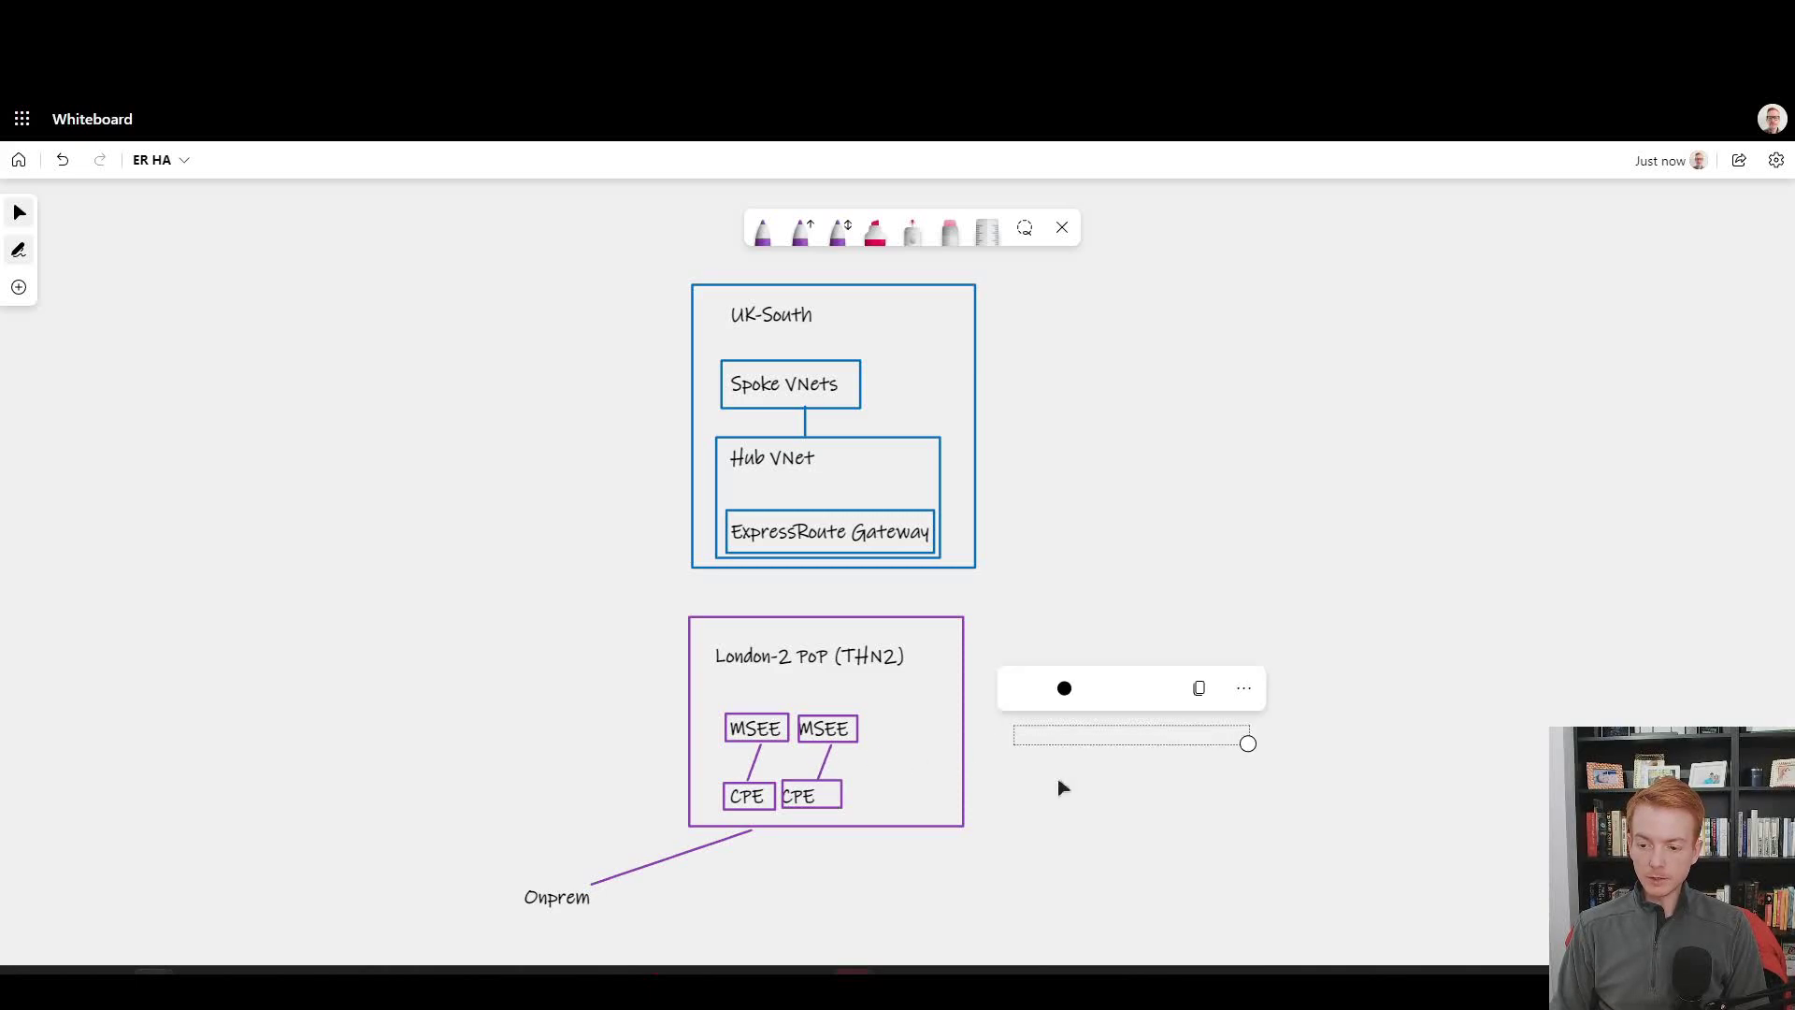
{"action": "type", "text": "g9.95"}
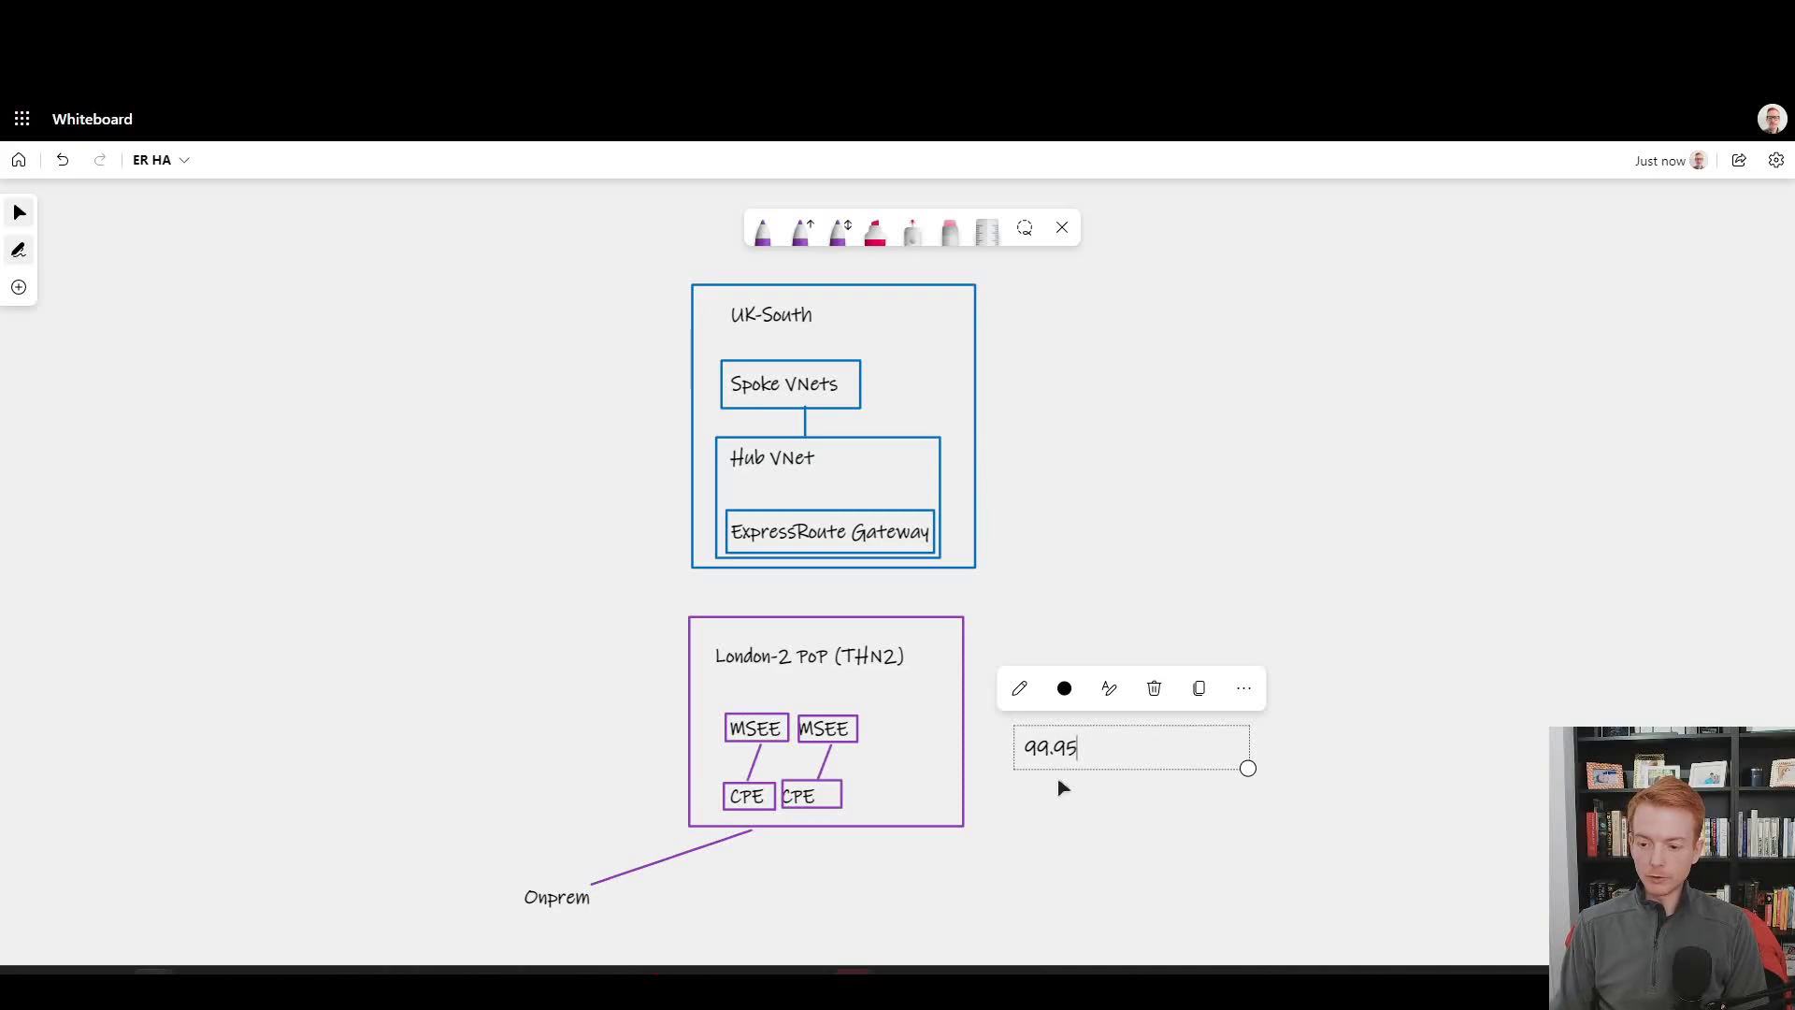
{"action": "left_click", "coordinate": [1057, 825]}
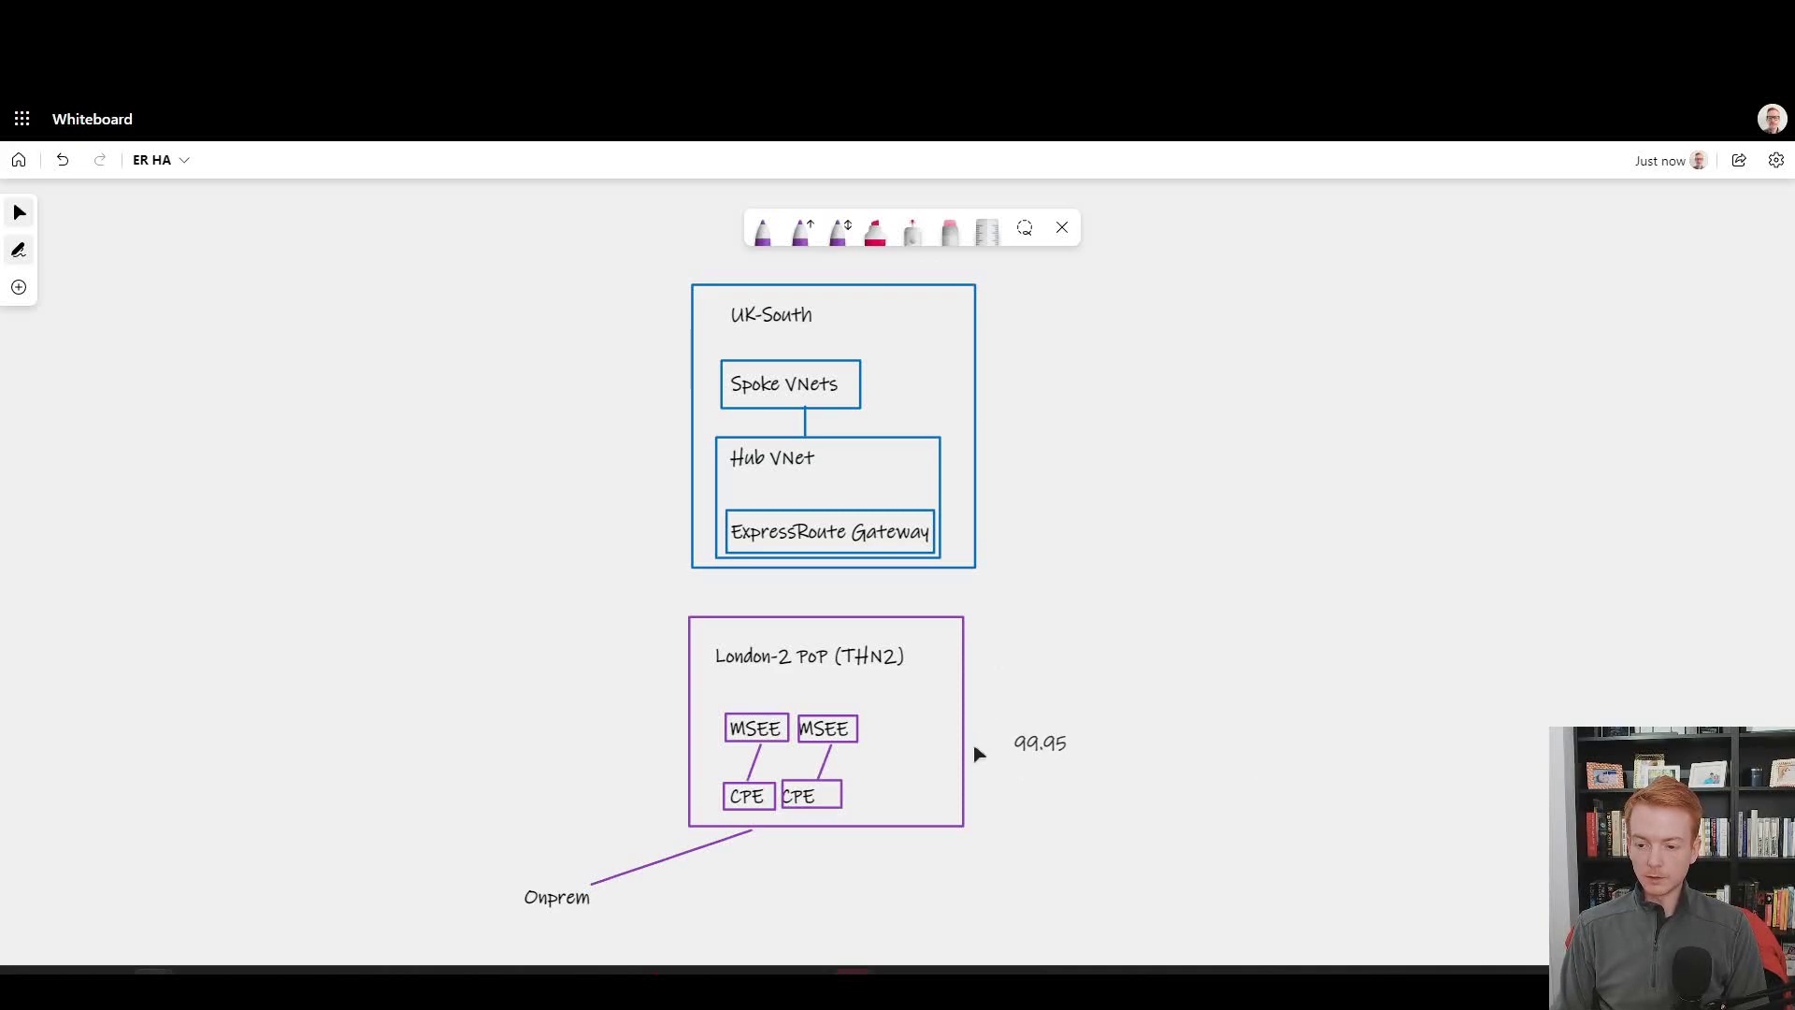
{"action": "left_click_drag", "start_coordinate": [978, 752], "coordinate": [929, 823]}
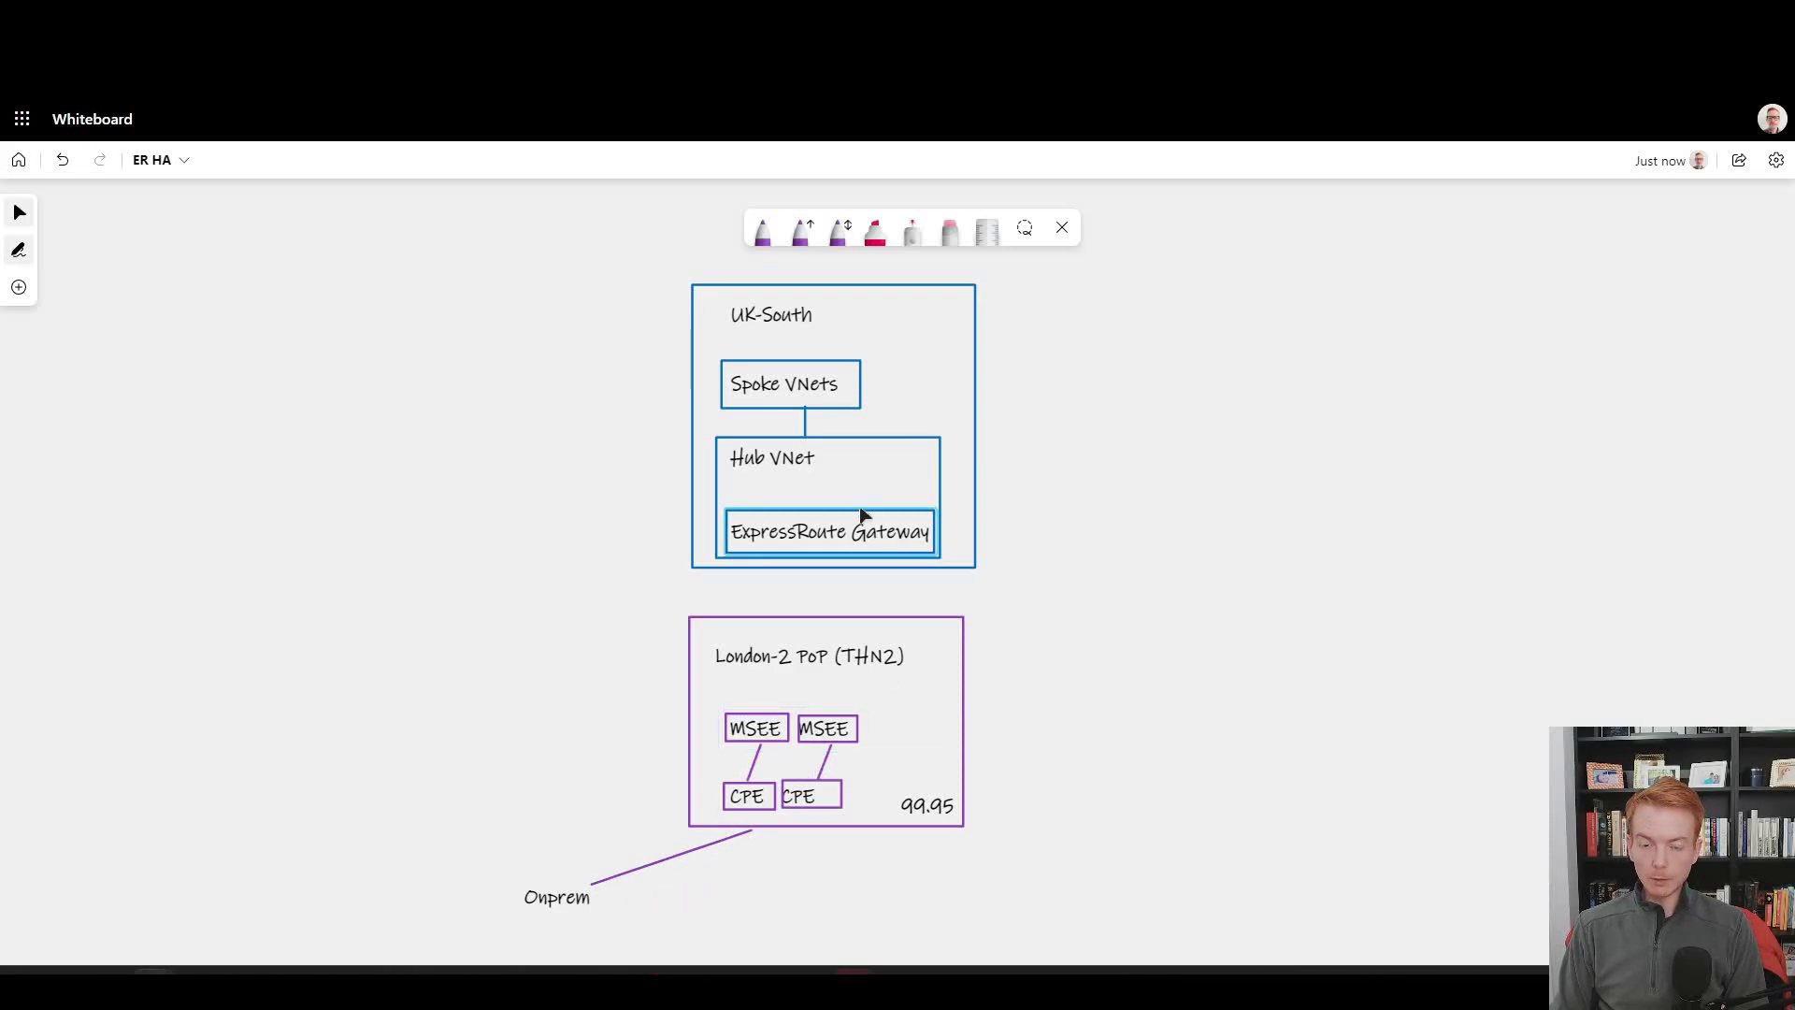
{"action": "key", "text": "alt+Tab"}
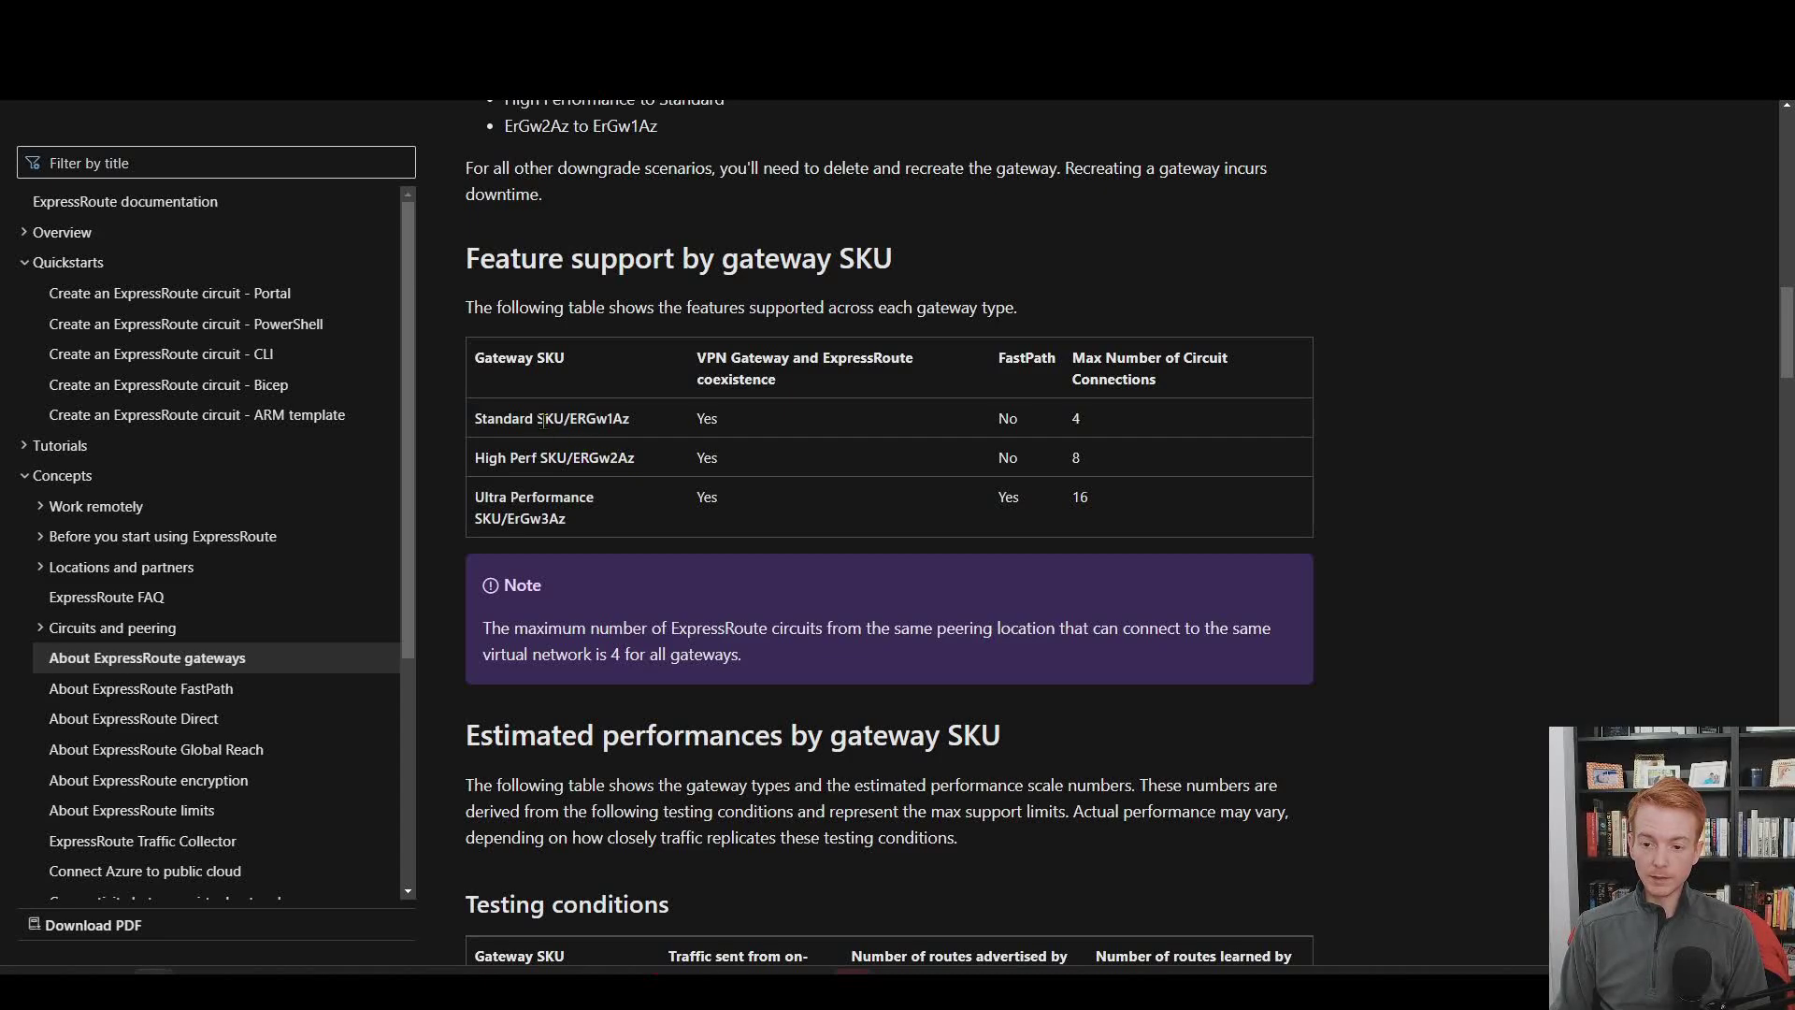
Highlight the Standard, High Performance and Ultra Performance ErGw3Az SKU names, then return to Whiteboard.
{"action": "left_click_drag", "start_coordinate": [491, 414], "coordinate": [617, 418]}
{"action": "left_click_drag", "start_coordinate": [497, 458], "coordinate": [592, 457]}
{"action": "left_click_drag", "start_coordinate": [500, 496], "coordinate": [569, 518]}
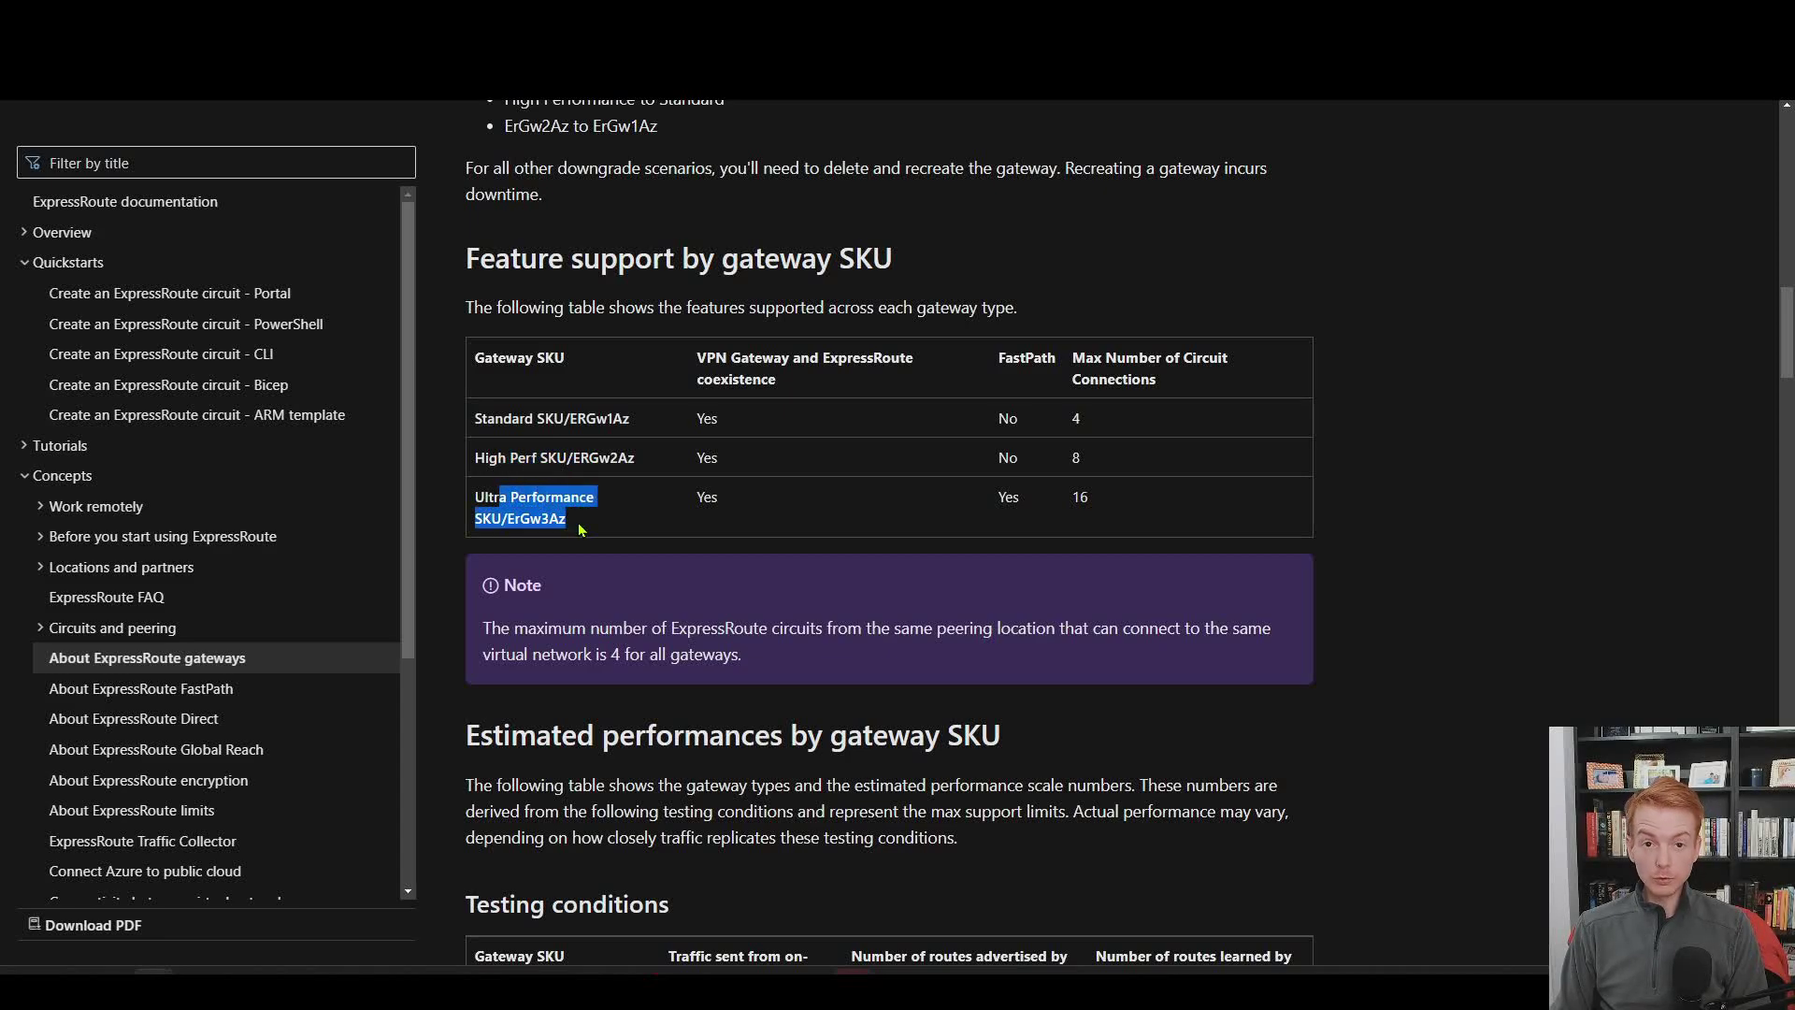
{"action": "left_click", "coordinate": [622, 523]}
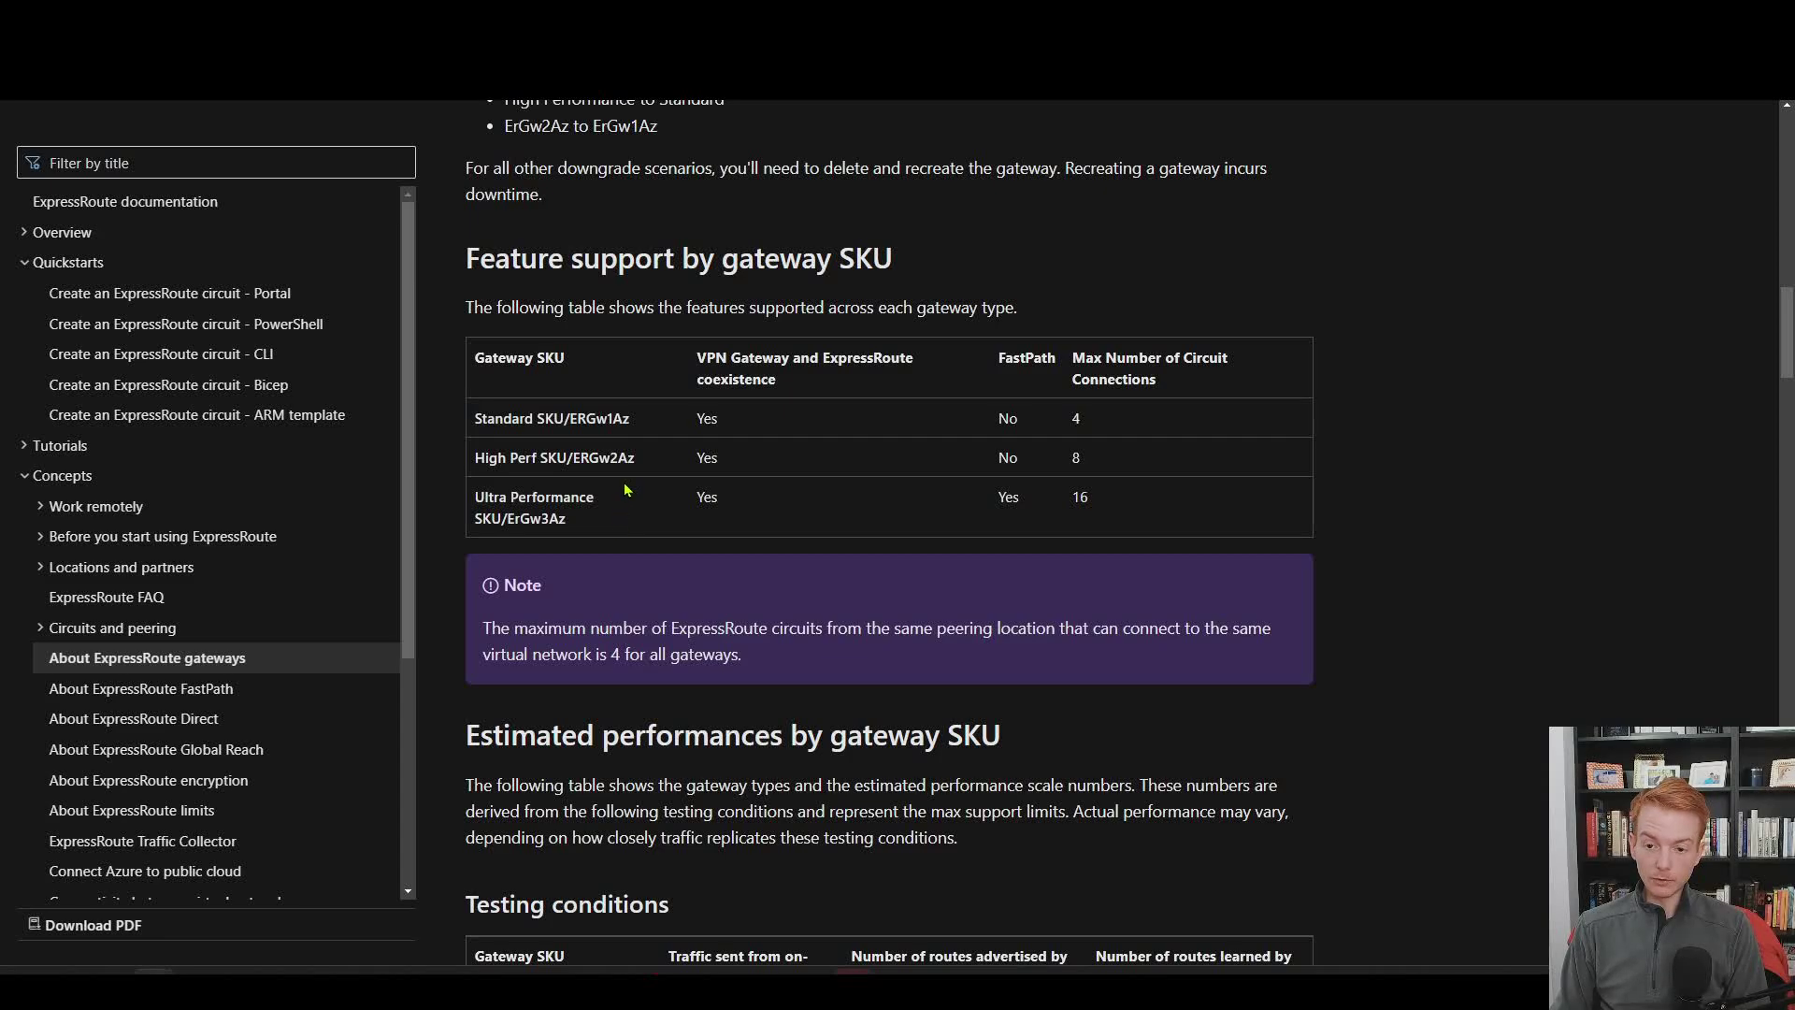
{"action": "left_click_drag", "start_coordinate": [596, 418], "coordinate": [629, 457]}
{"action": "left_click_drag", "start_coordinate": [542, 519], "coordinate": [567, 520]}
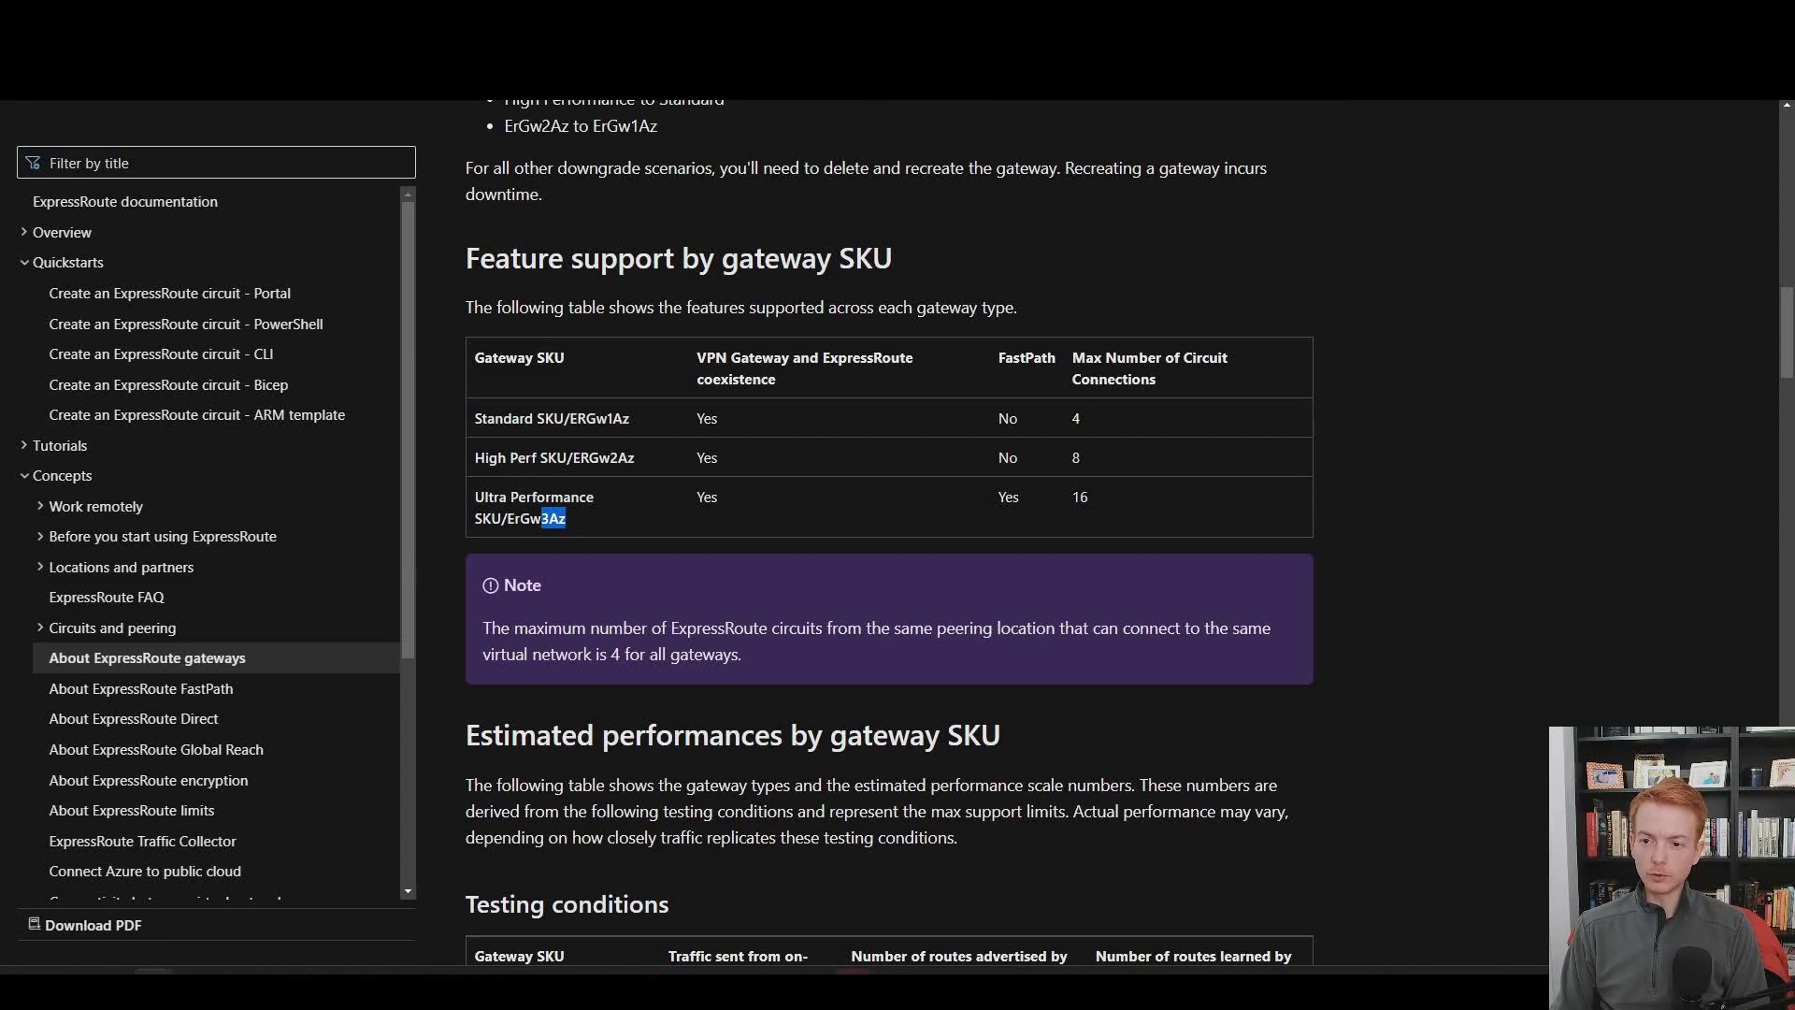
{"action": "key", "text": "alt+Tab"}
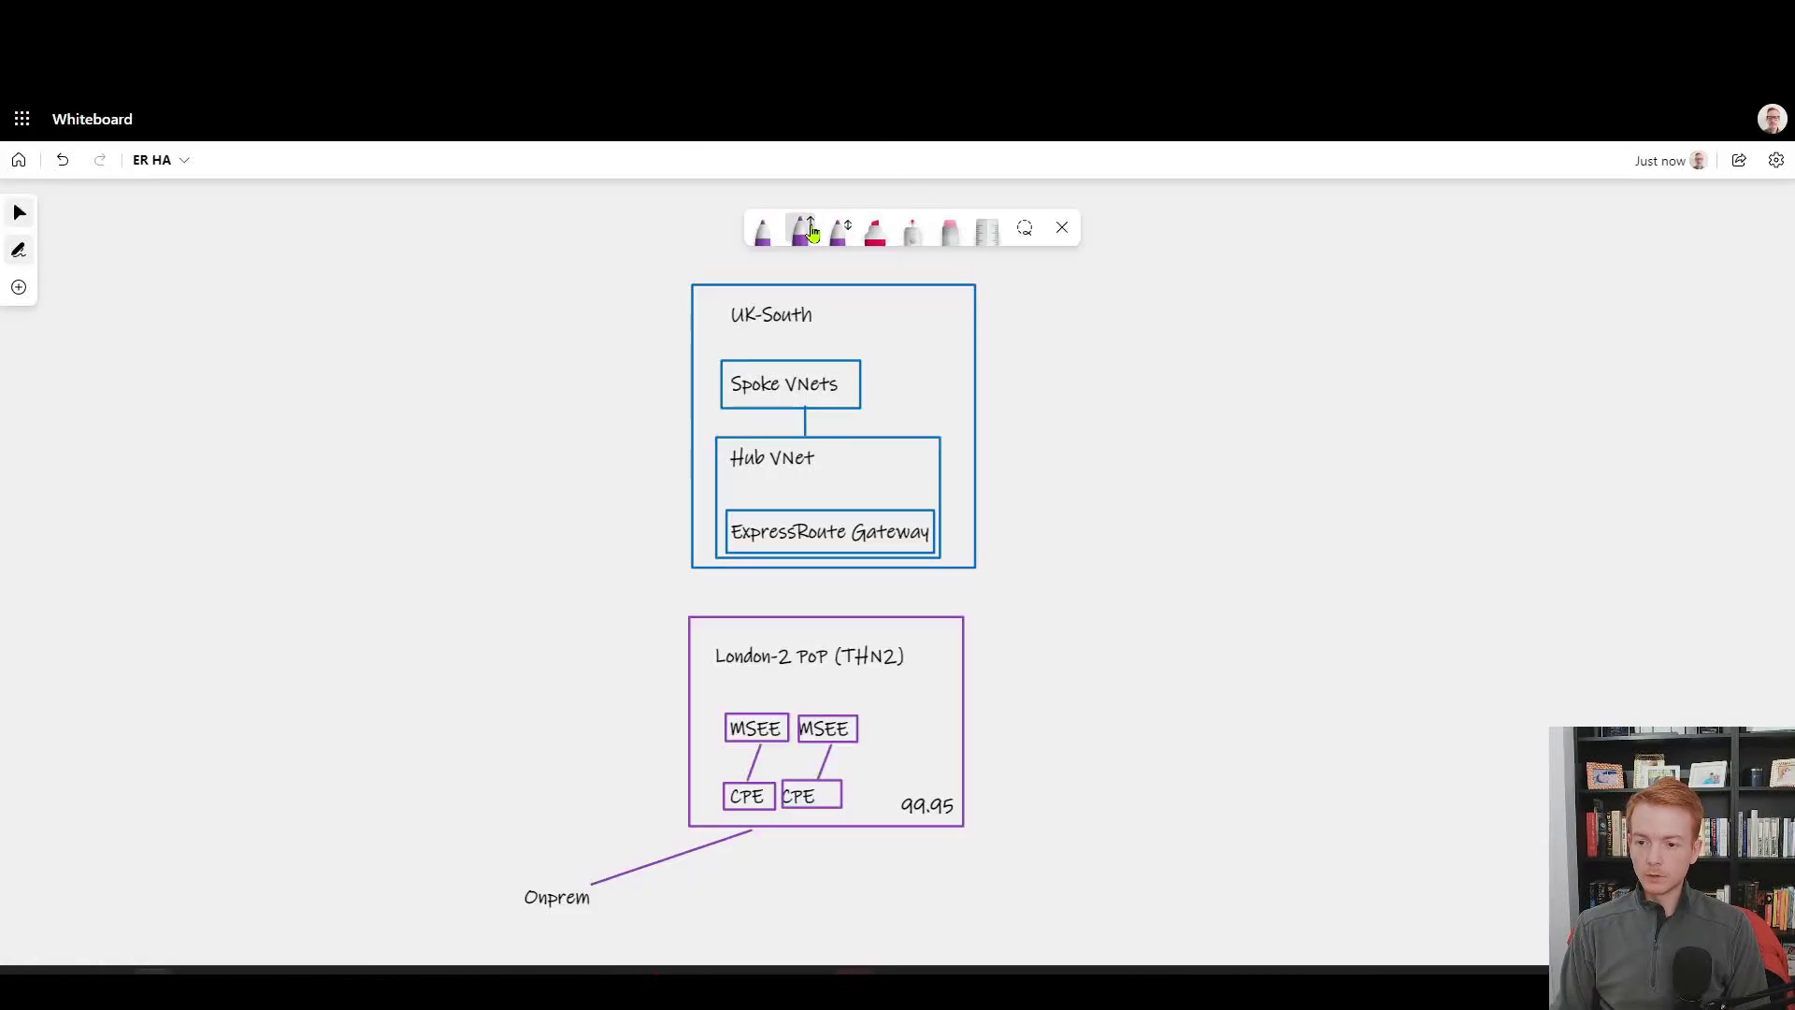
Draw an arrow at the ExpressRoute Gateway, bracket the UK-South region box, and circle the UK-South label.
{"action": "left_click_drag", "start_coordinate": [1034, 525], "coordinate": [948, 525]}
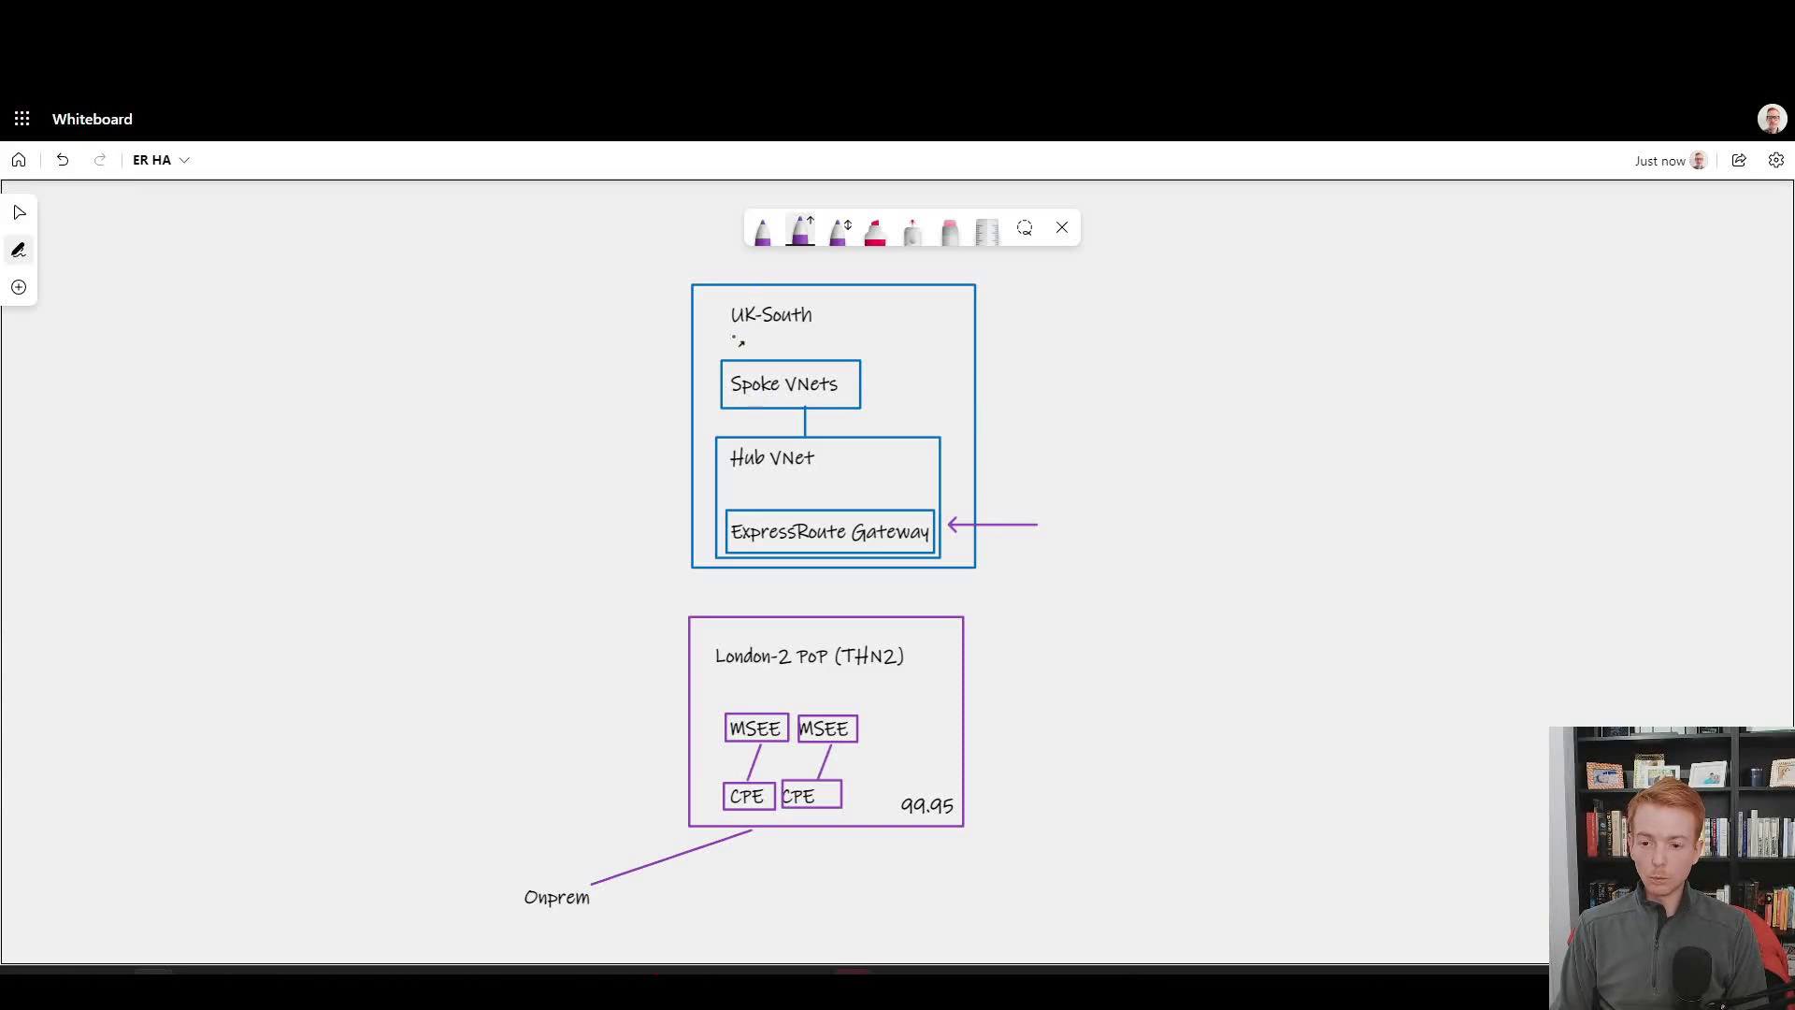
{"action": "left_click", "coordinate": [763, 230]}
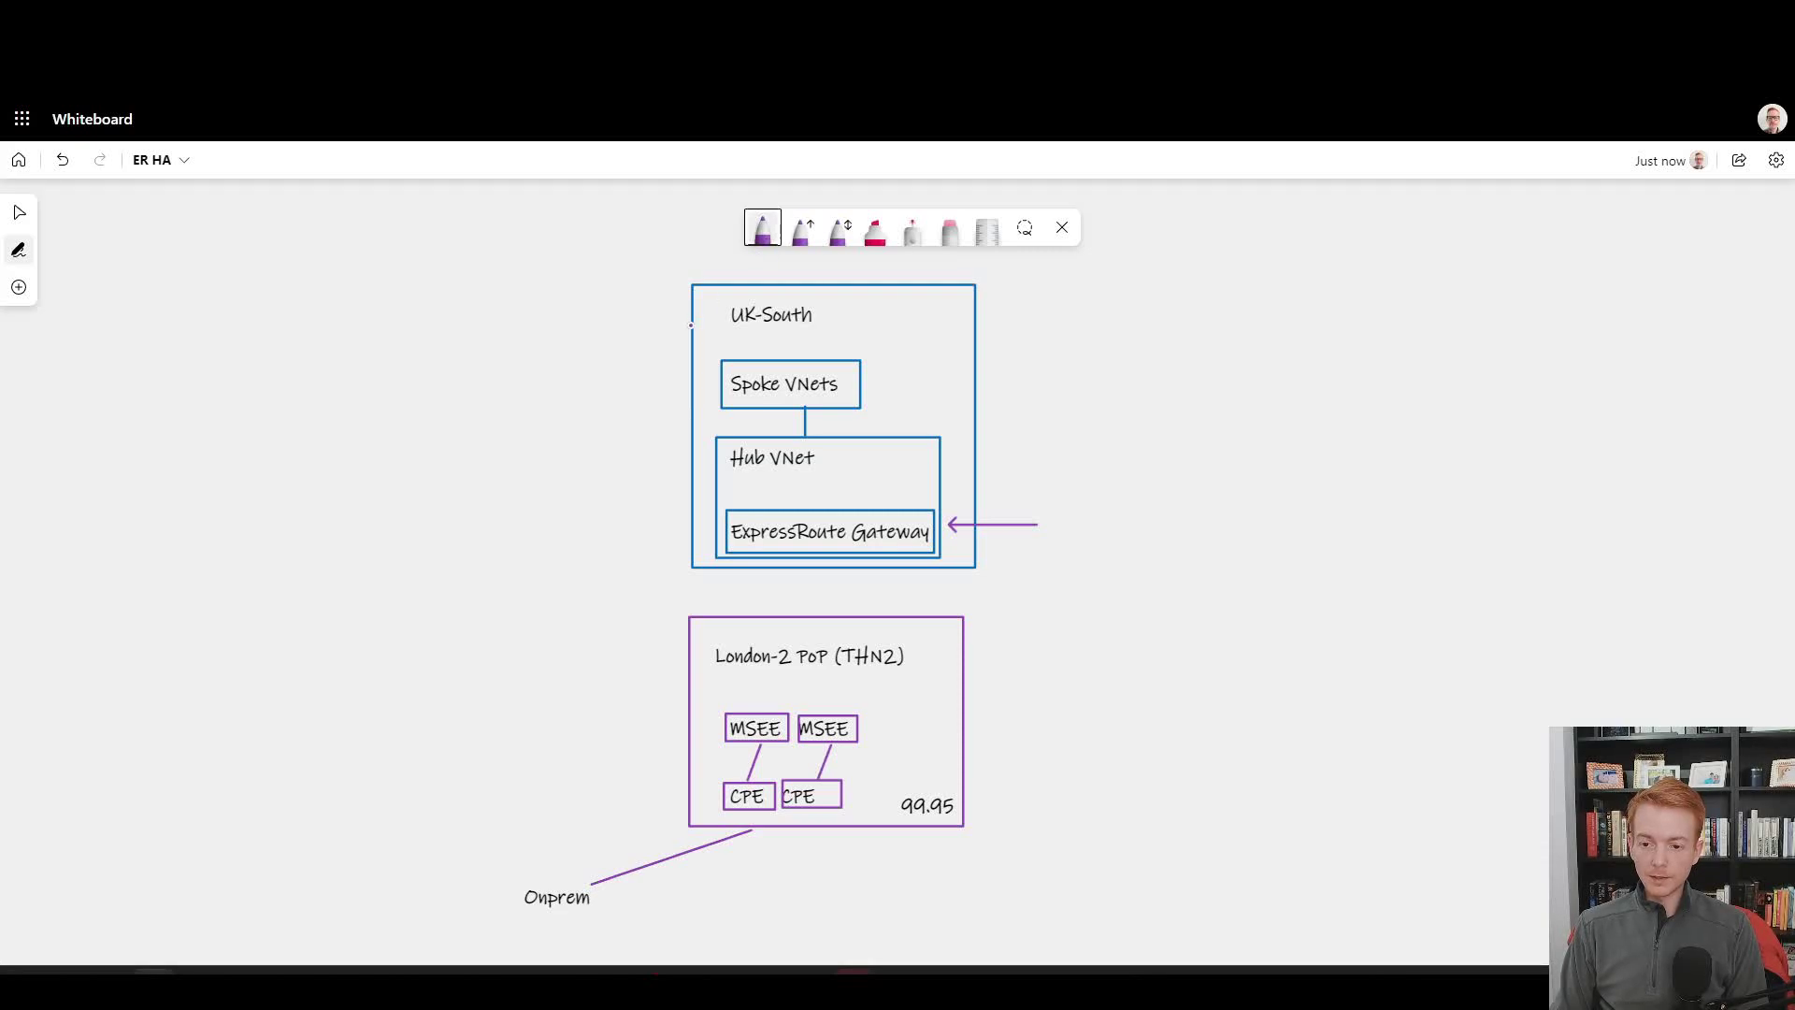
{"action": "mouse_move", "coordinate": [692, 327]}
{"action": "left_mouse_down"}
{"action": "mouse_move", "coordinate": [663, 327]}
{"action": "mouse_move", "coordinate": [653, 374]}
{"action": "mouse_move", "coordinate": [687, 473]}
{"action": "left_mouse_up"}
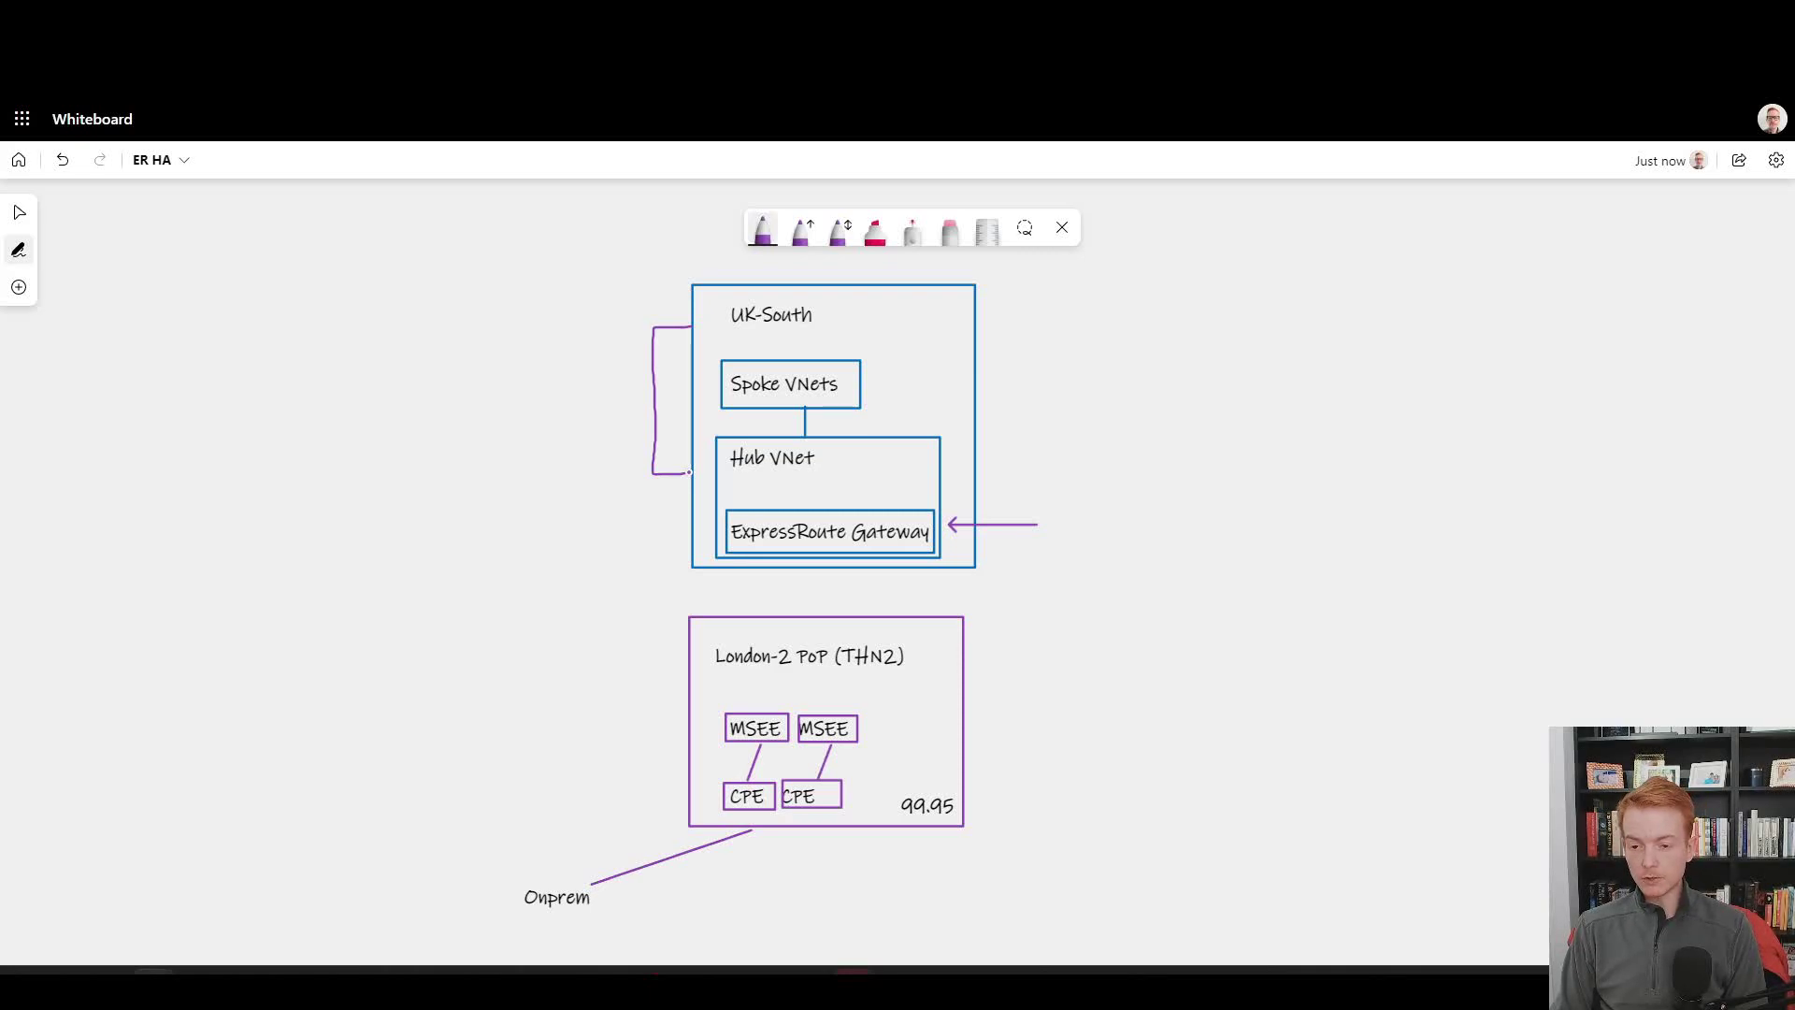
{"action": "mouse_move", "coordinate": [814, 294]}
{"action": "left_mouse_down"}
{"action": "mouse_move", "coordinate": [734, 338]}
{"action": "mouse_move", "coordinate": [791, 291]}
{"action": "left_mouse_up"}
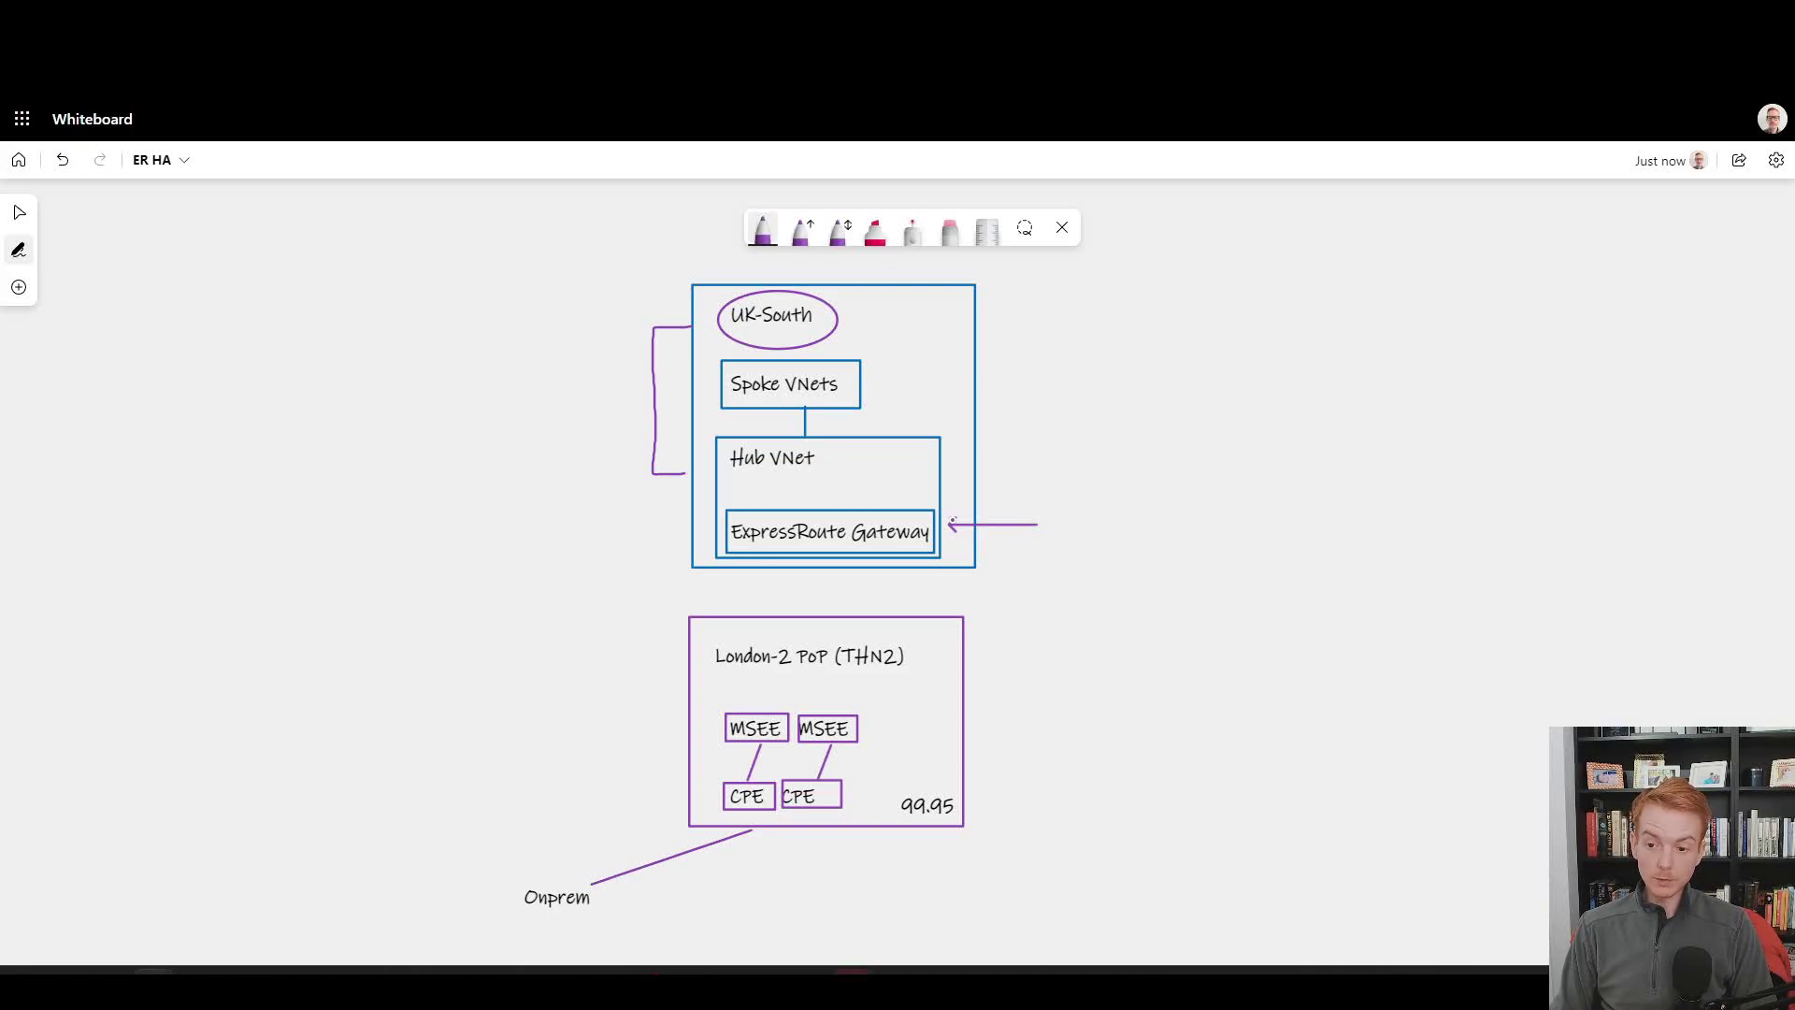
Erase the gateway arrow and add an empty text box right of the diagram.
{"action": "left_click", "coordinate": [950, 231]}
{"action": "left_click_drag", "start_coordinate": [1047, 514], "coordinate": [1032, 531]}
{"action": "right_click", "coordinate": [1076, 540]}
{"action": "left_click", "coordinate": [1138, 610]}
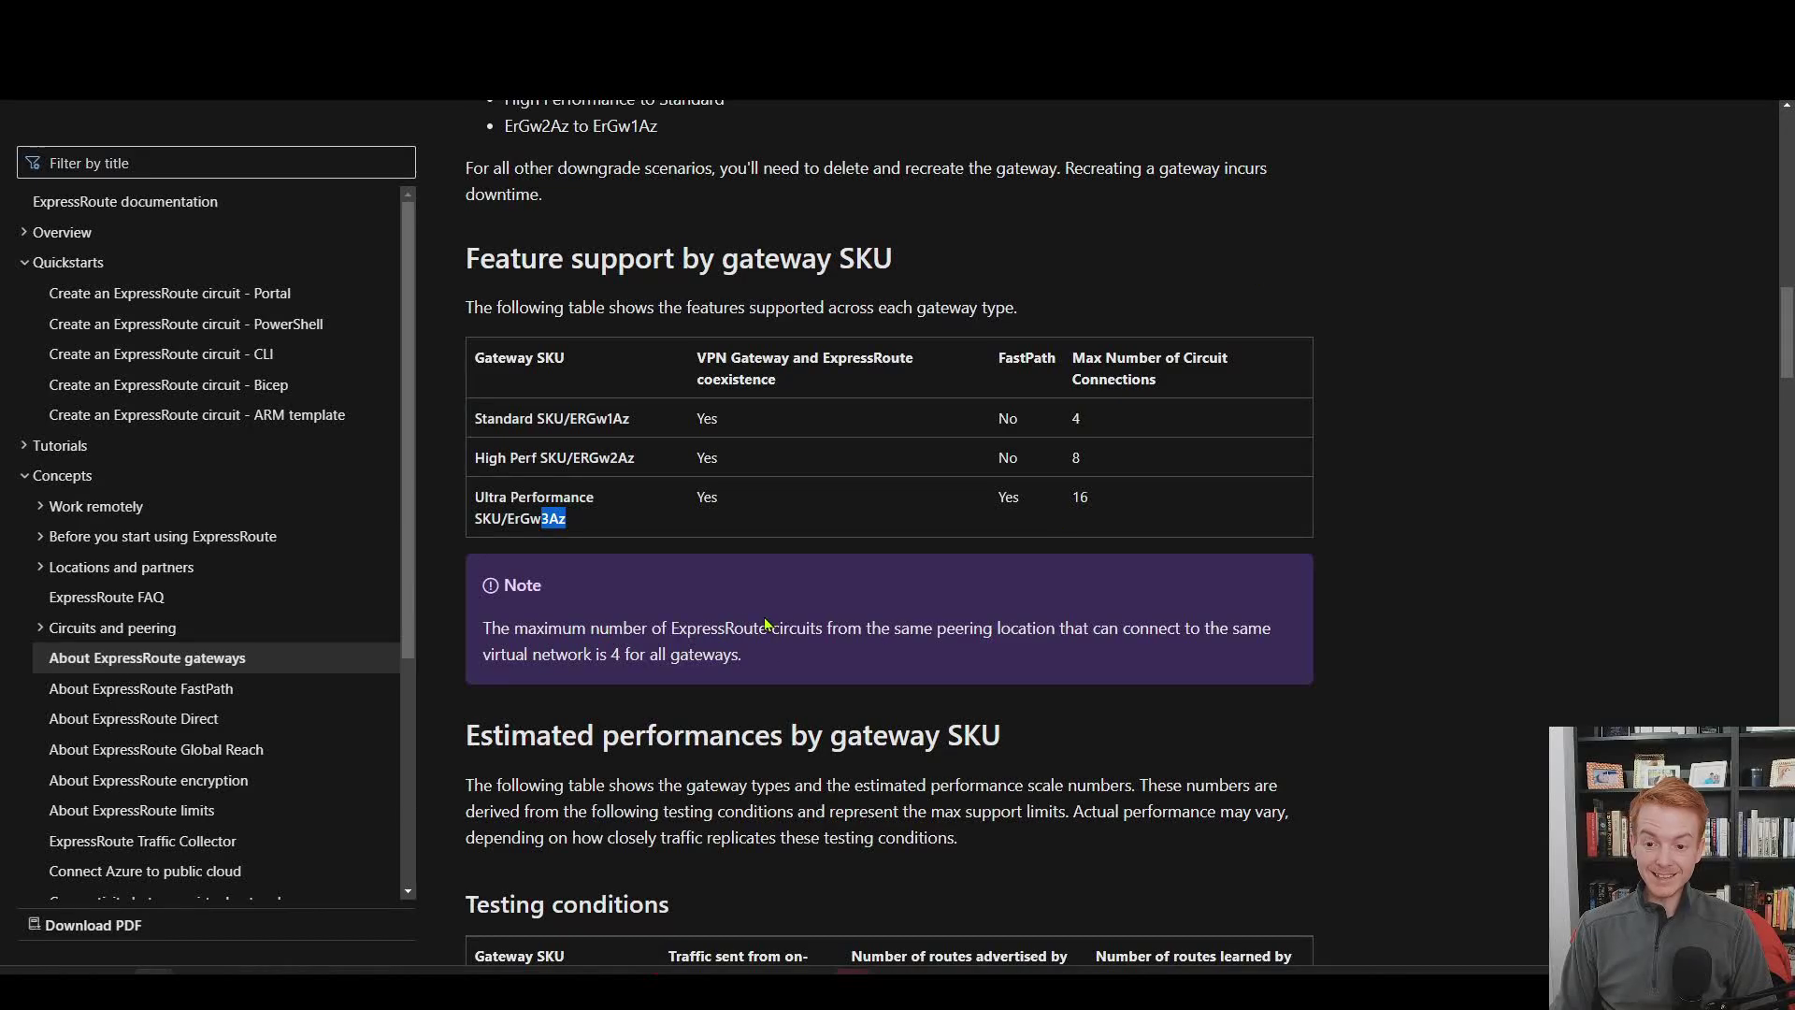
Copy ErGw3Az from the docs and place it as a label above the ExpressRoute Gateway.
{"action": "double_click", "coordinate": [544, 518]}
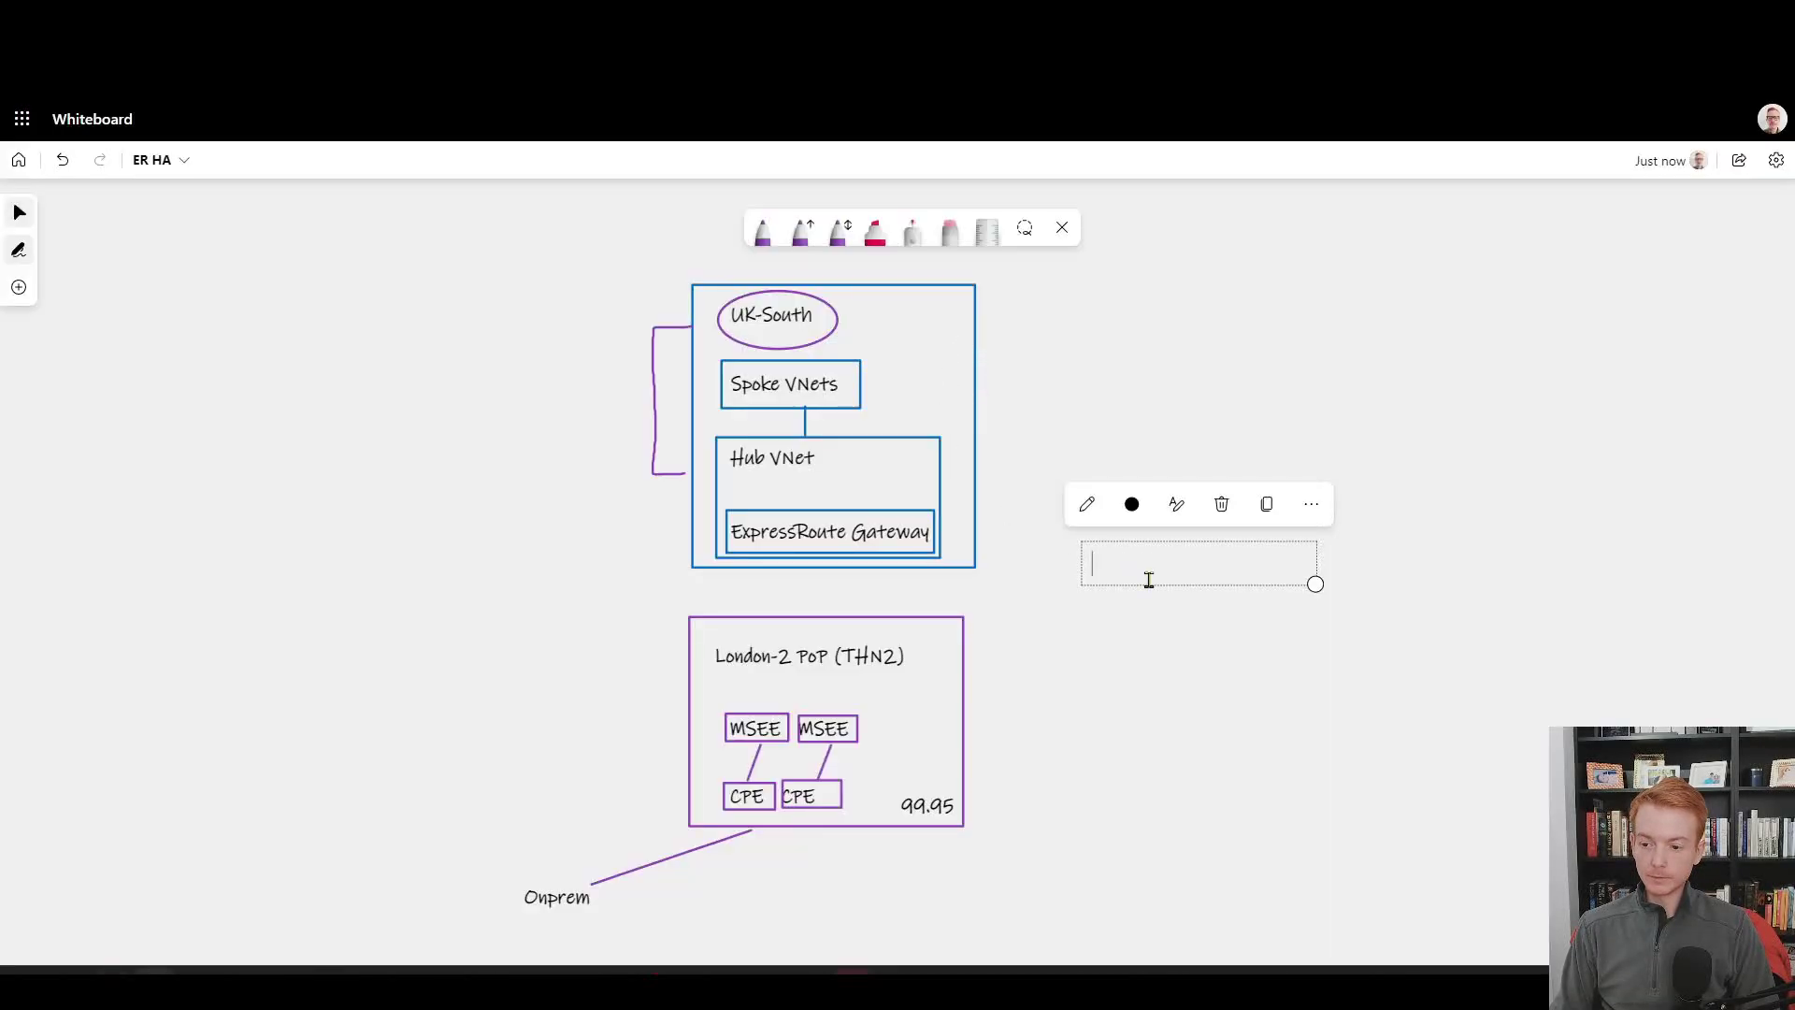
{"action": "type", "text": "ErGw3Az"}
{"action": "left_click", "coordinate": [1167, 630]}
{"action": "left_click_drag", "start_coordinate": [1123, 563], "coordinate": [896, 501]}
{"action": "left_click", "coordinate": [1006, 540]}
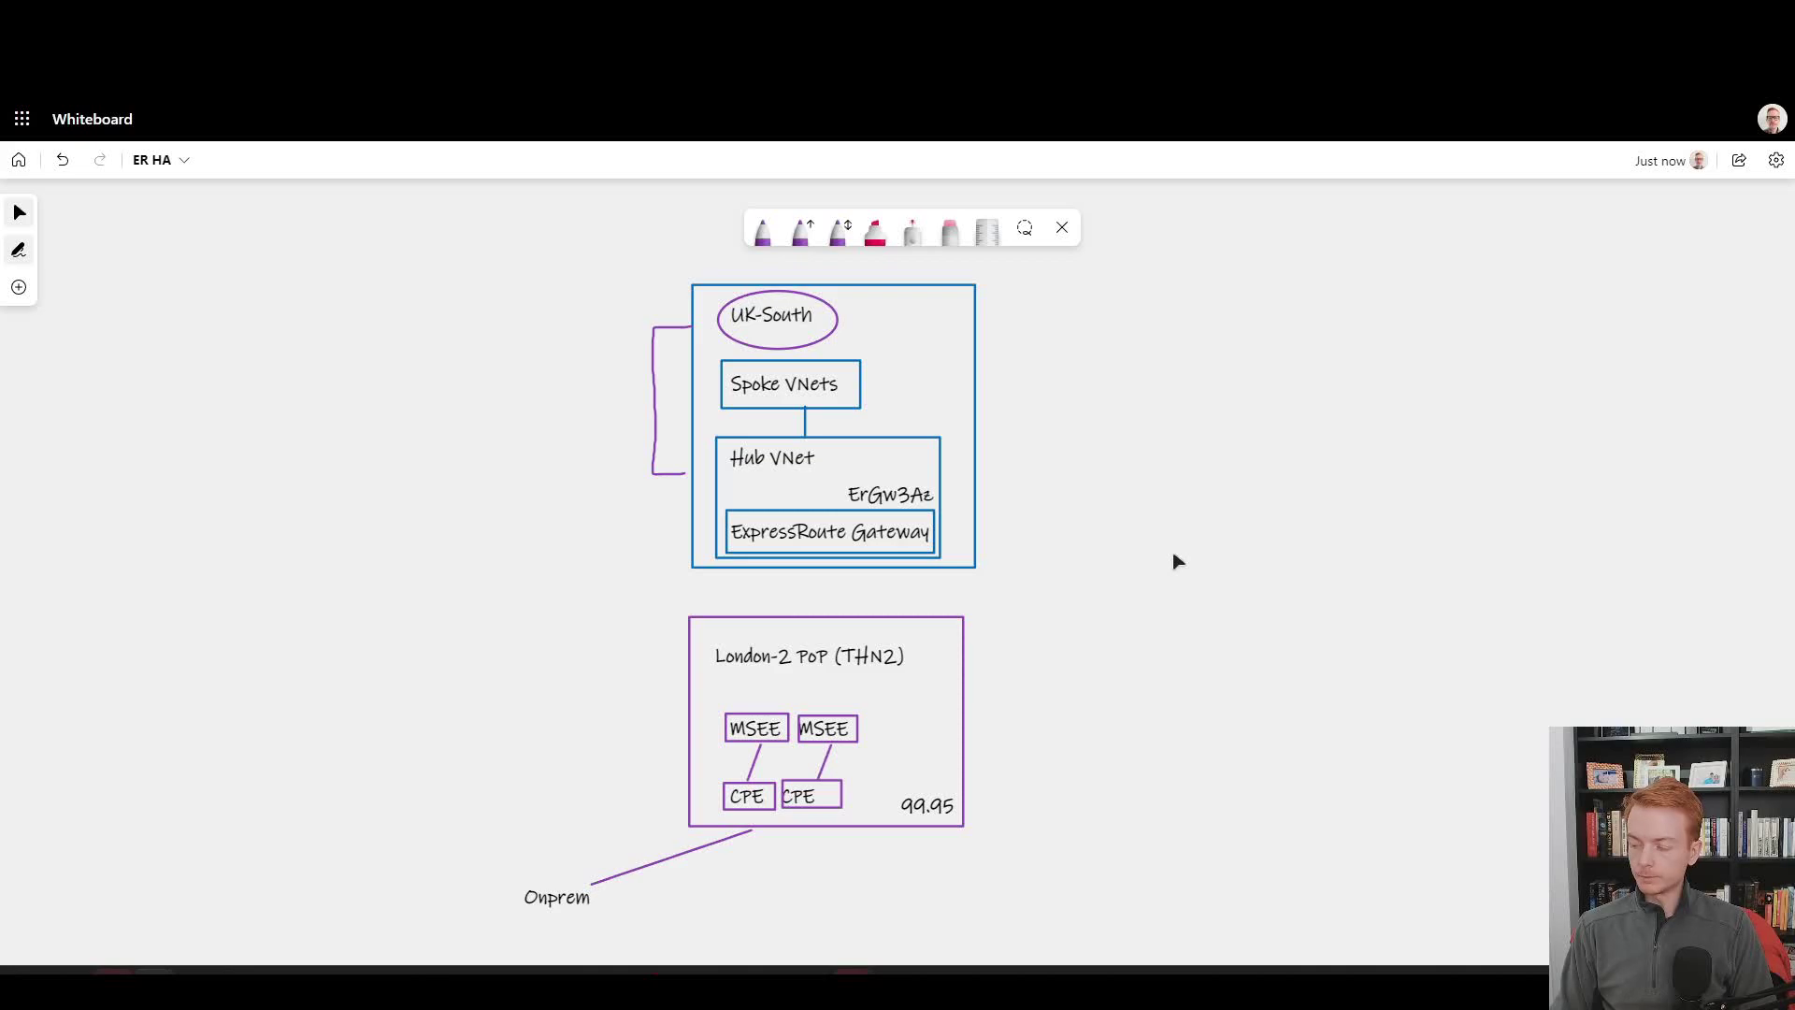
Change the arrow pen's ink colour to green.
{"action": "left_click", "coordinate": [801, 231]}
{"action": "left_click", "coordinate": [802, 231]}
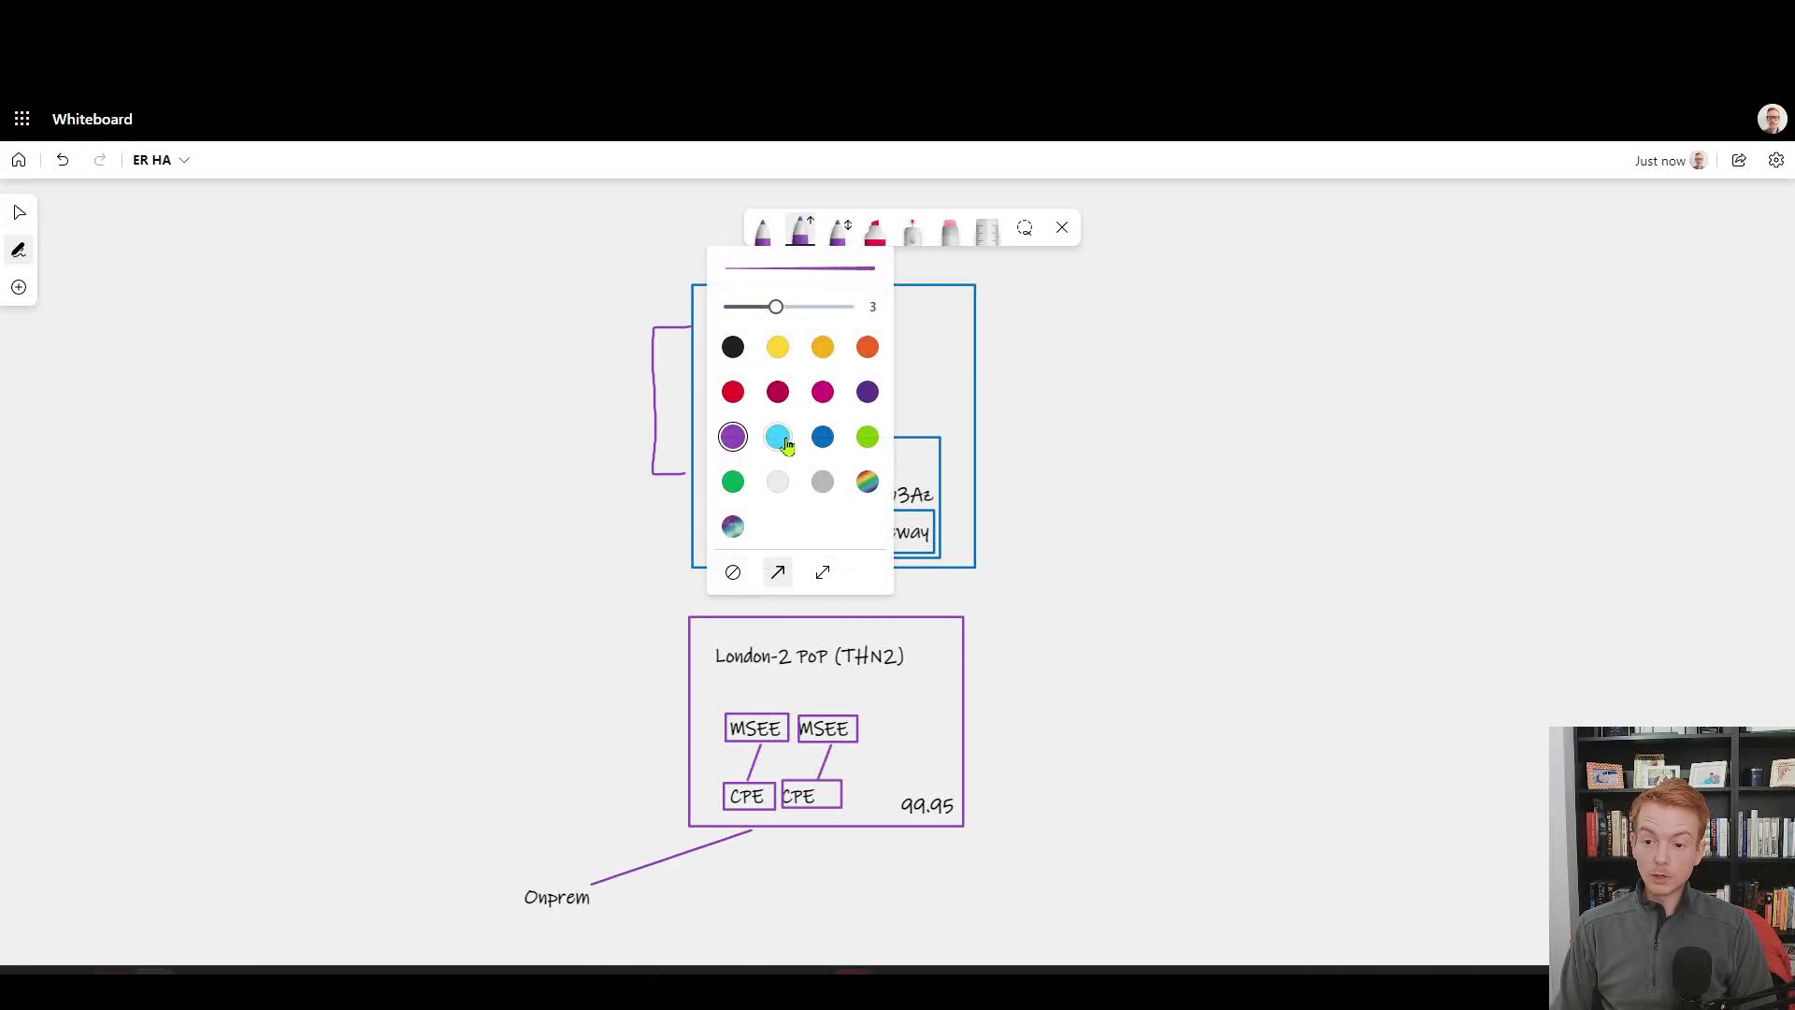
{"action": "left_click", "coordinate": [733, 481]}
{"action": "left_click", "coordinate": [804, 245]}
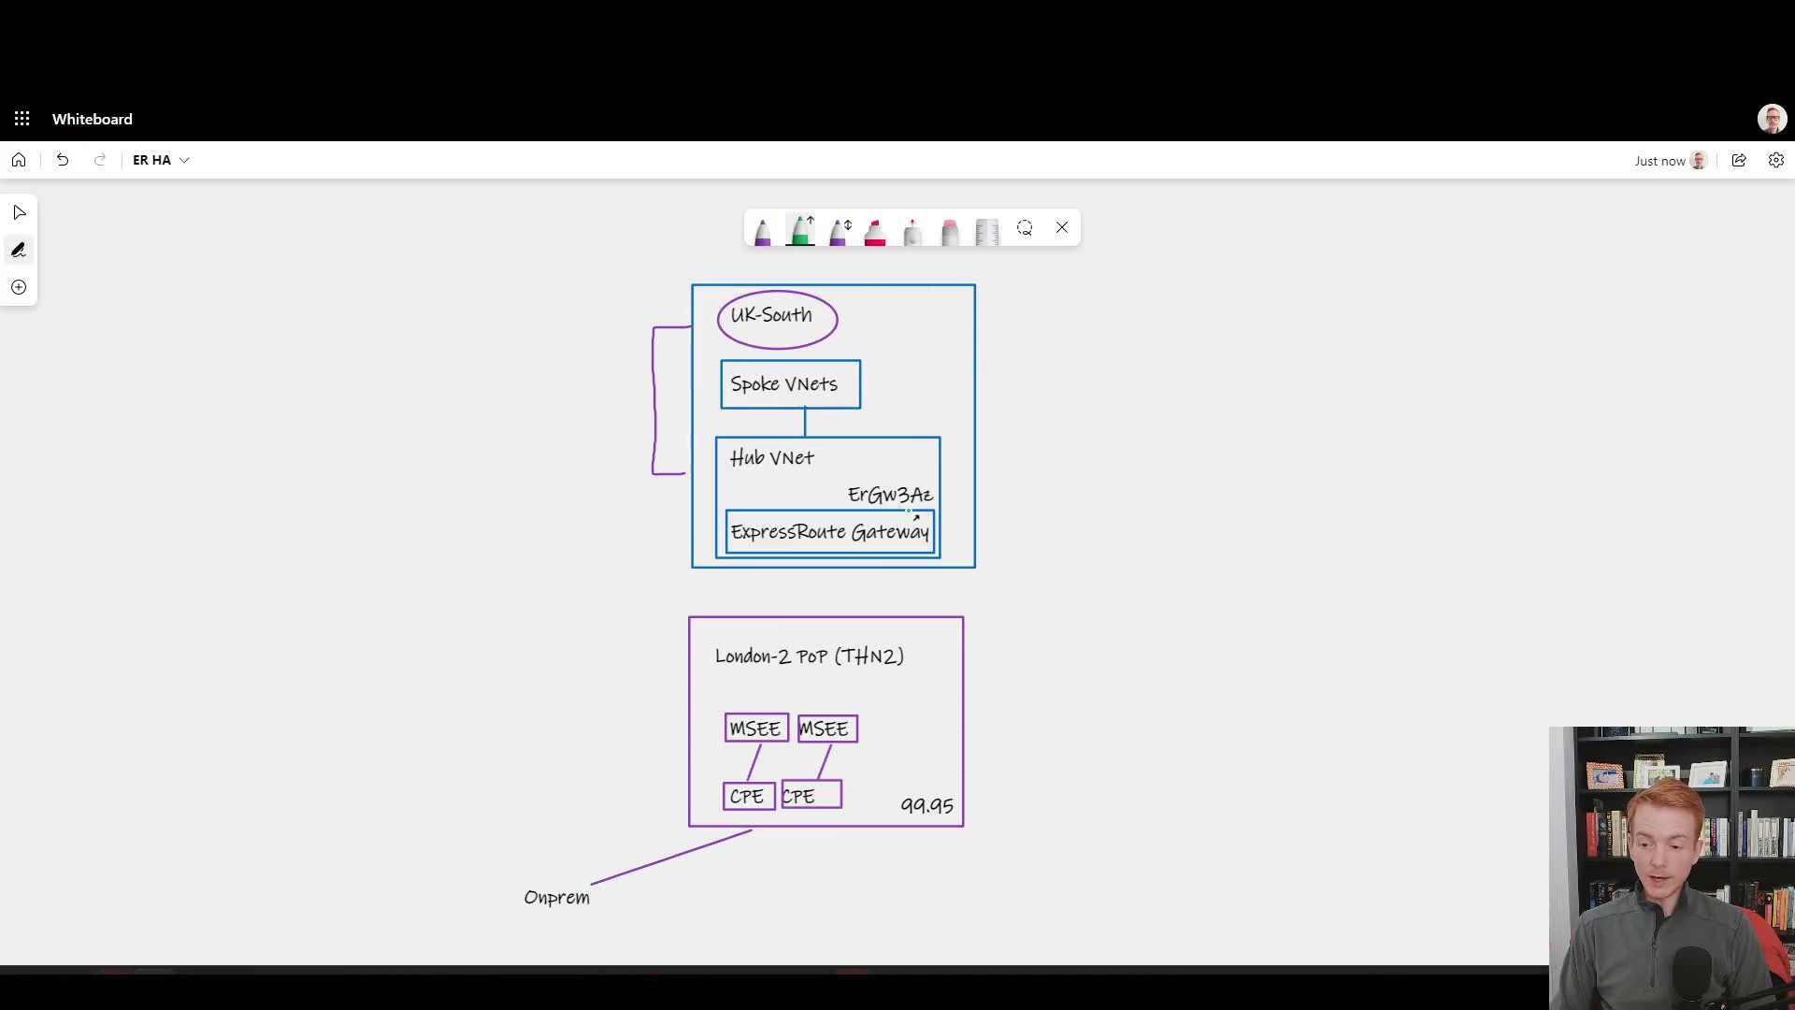
{"action": "mouse_move", "coordinate": [998, 290]}
{"action": "left_mouse_down"}
{"action": "mouse_move", "coordinate": [1060, 452]}
{"action": "mouse_move", "coordinate": [1034, 574]}
{"action": "left_mouse_up"}
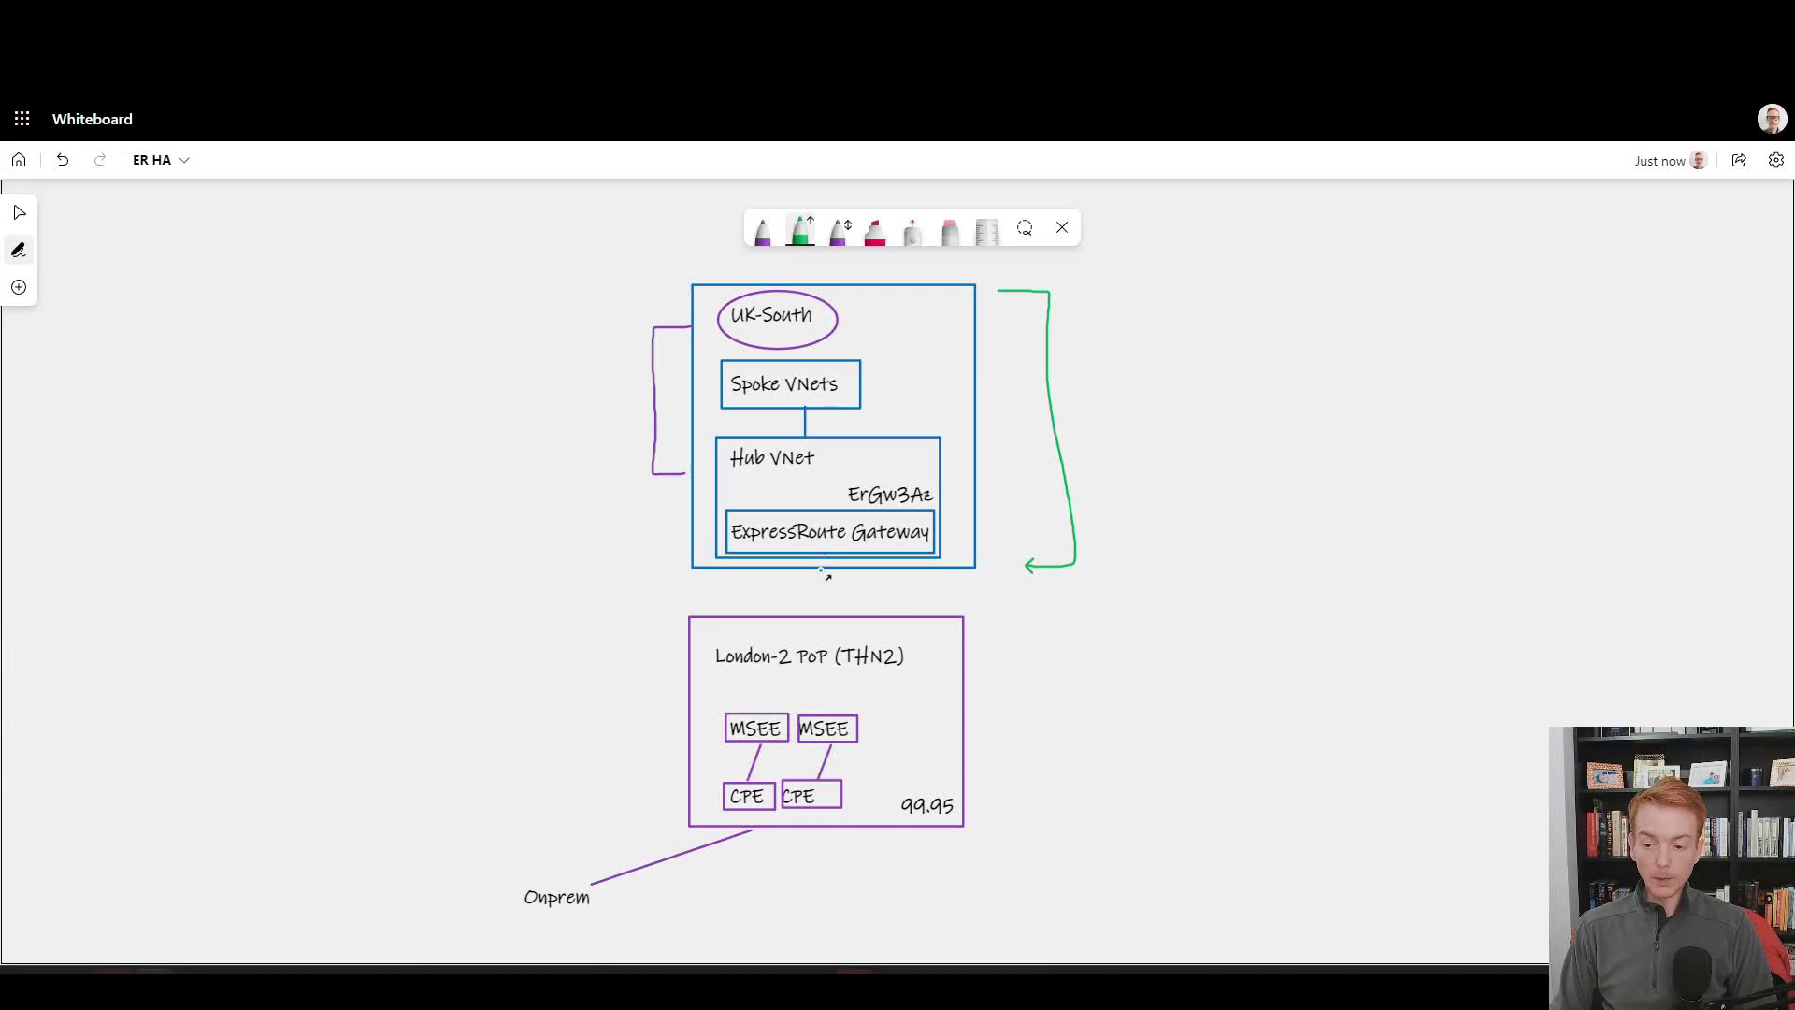
{"action": "left_click_drag", "start_coordinate": [825, 554], "coordinate": [820, 614]}
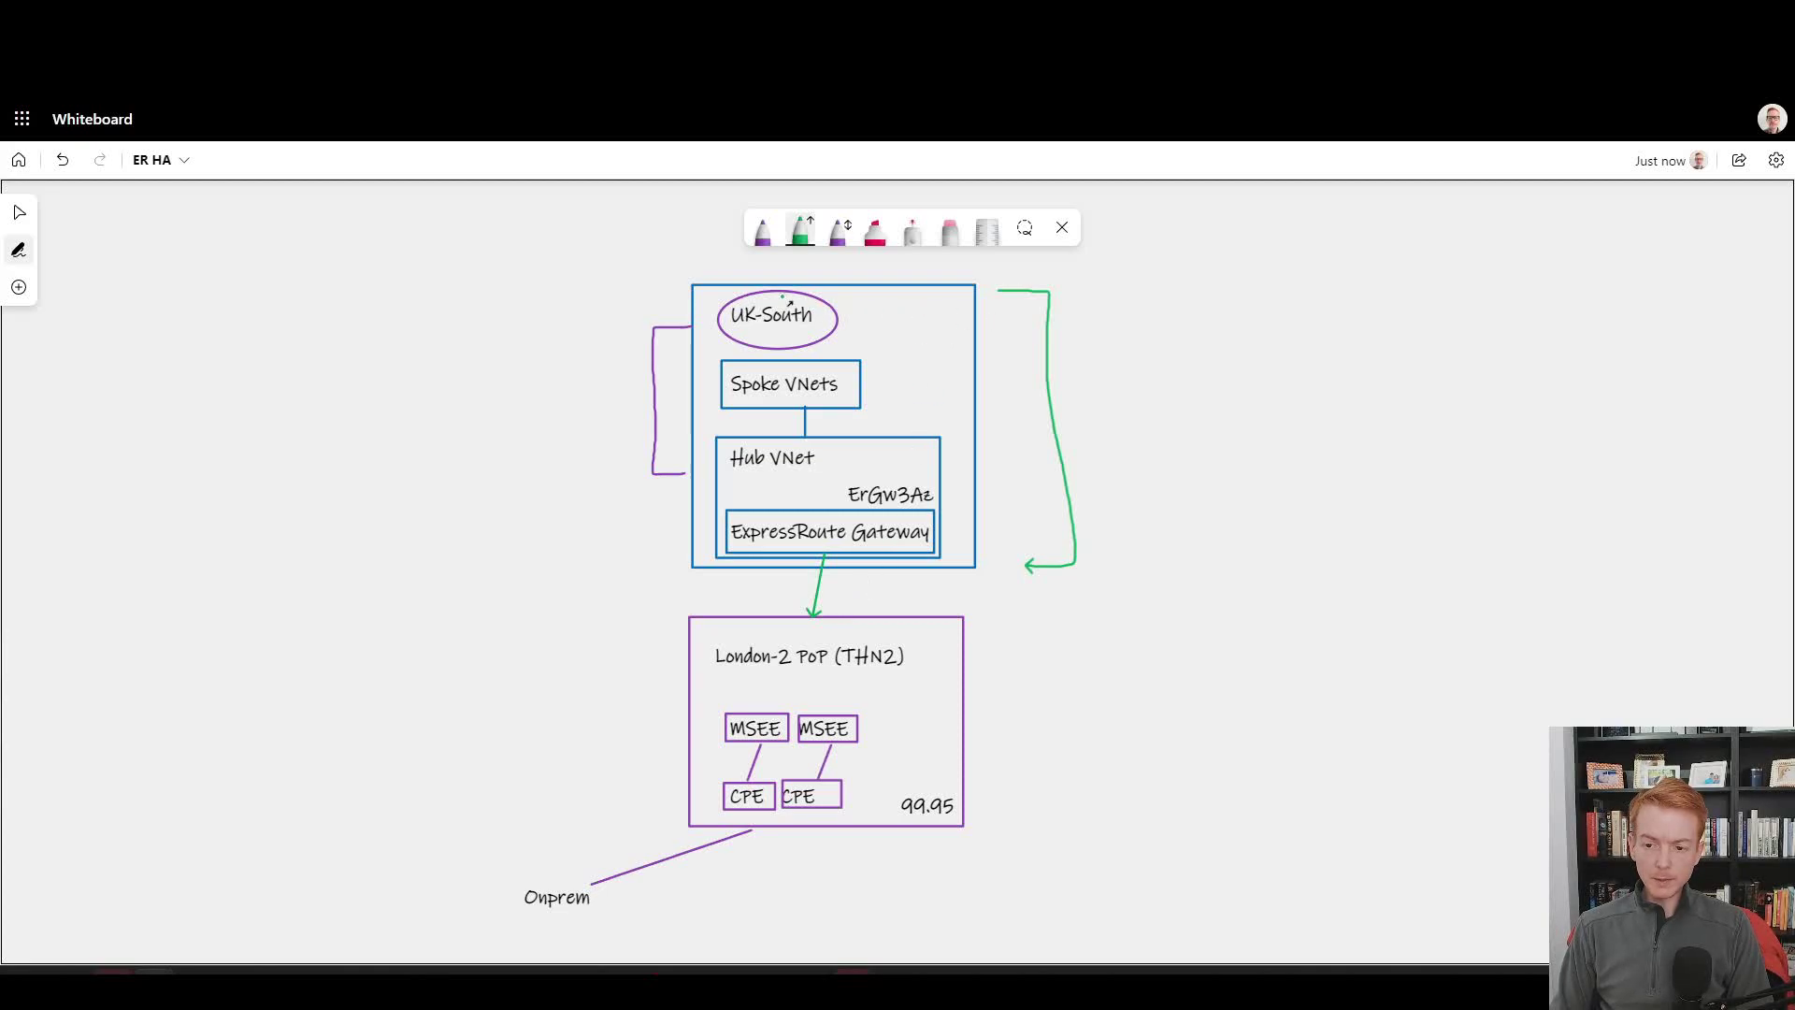
{"action": "left_click", "coordinate": [950, 230]}
{"action": "left_click_drag", "start_coordinate": [841, 571], "coordinate": [819, 593]}
{"action": "left_click_drag", "start_coordinate": [1022, 576], "coordinate": [973, 461]}
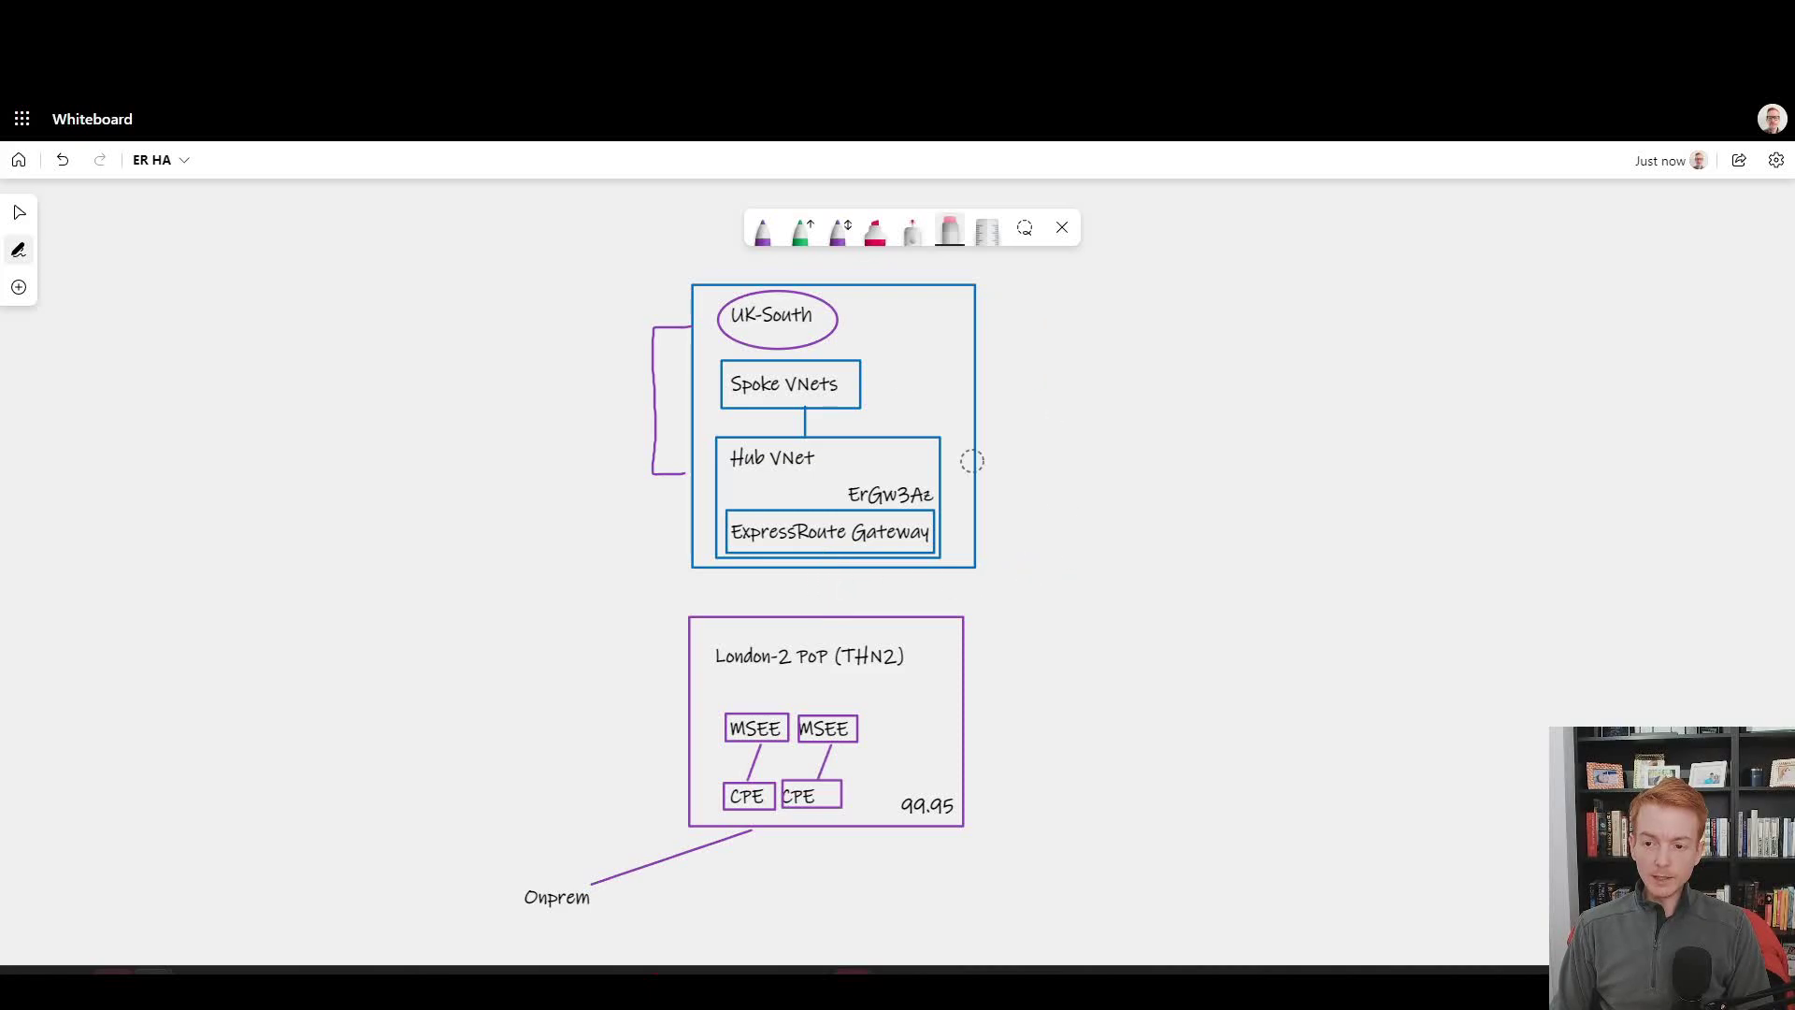
{"action": "left_click", "coordinate": [801, 229]}
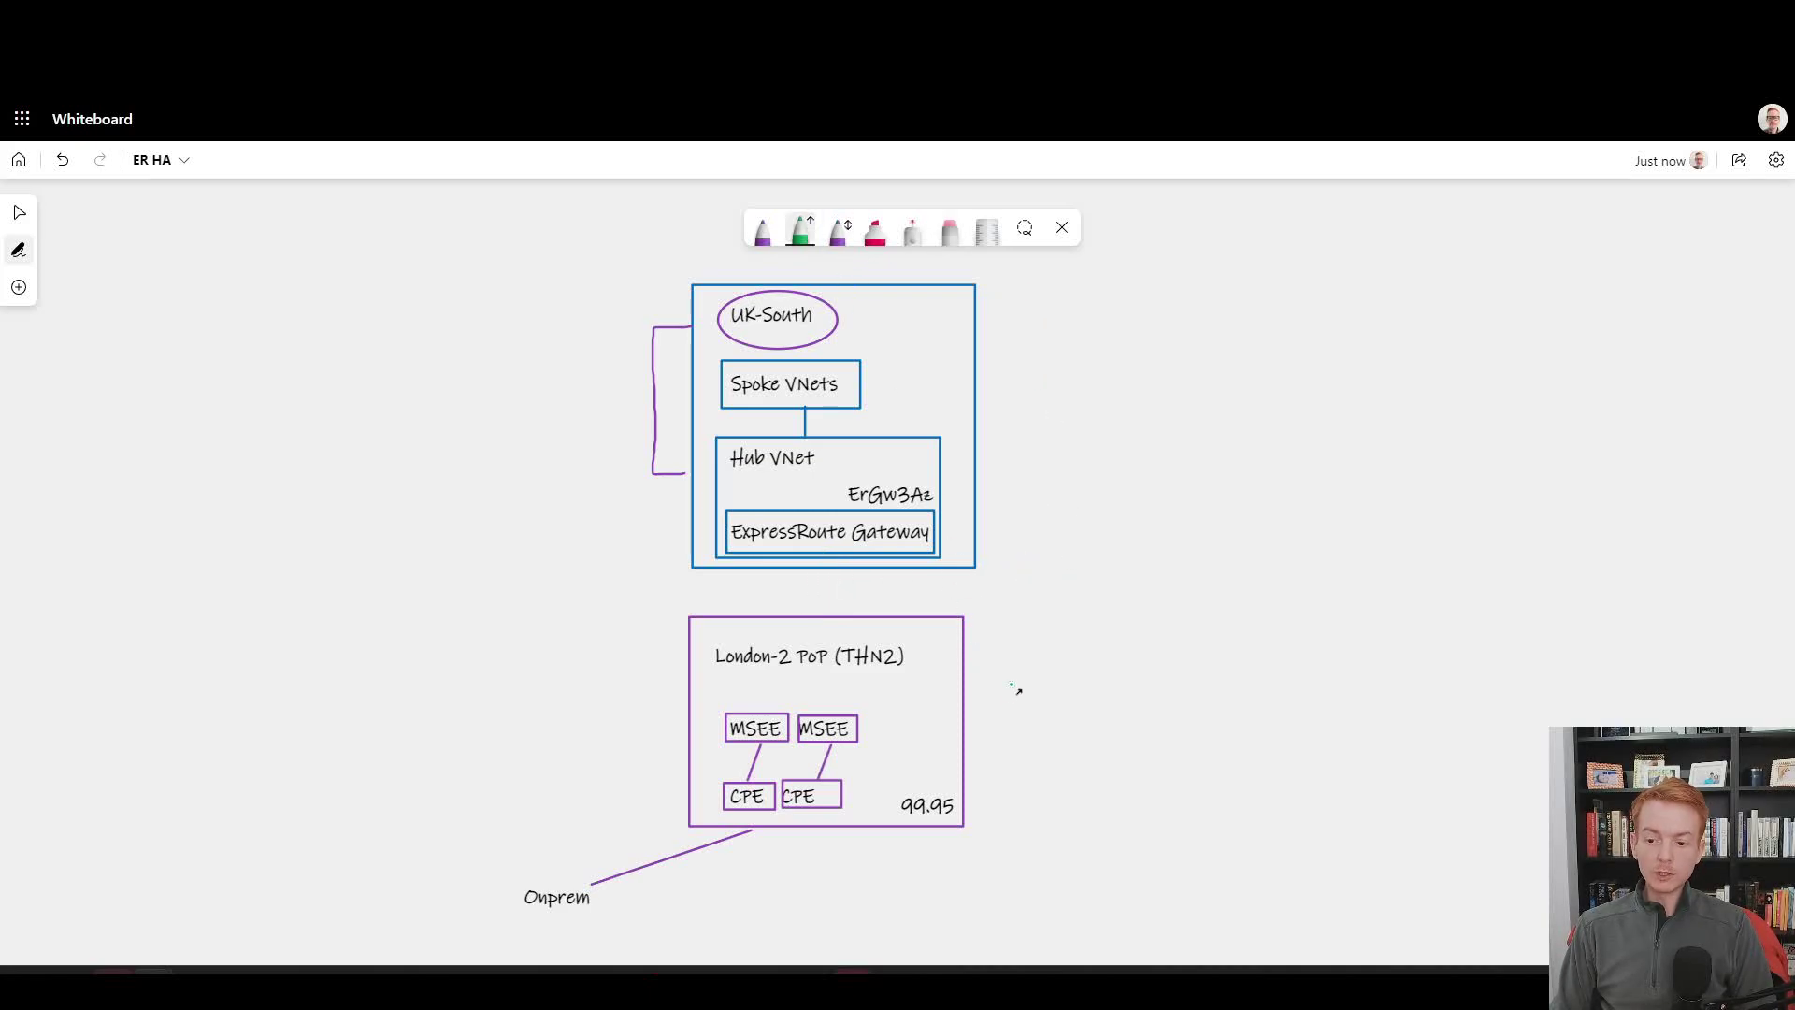
{"action": "left_click_drag", "start_coordinate": [1033, 666], "coordinate": [992, 706]}
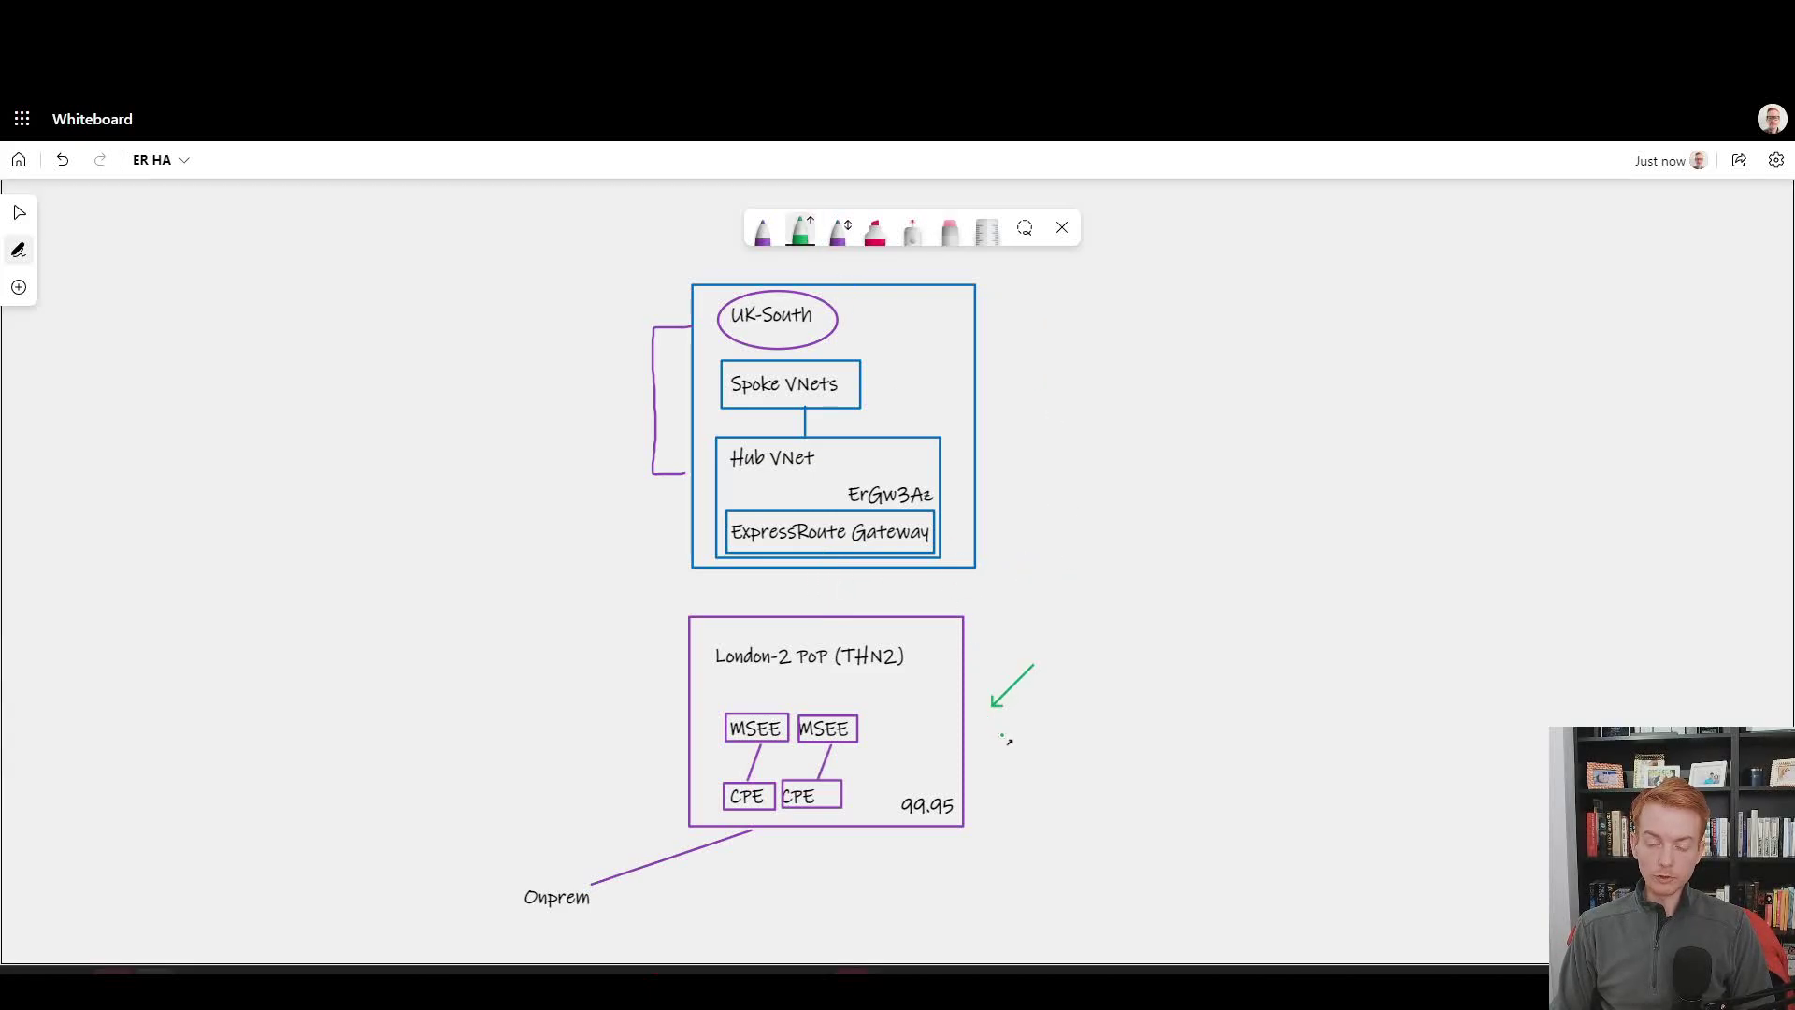
{"action": "left_click", "coordinate": [950, 230]}
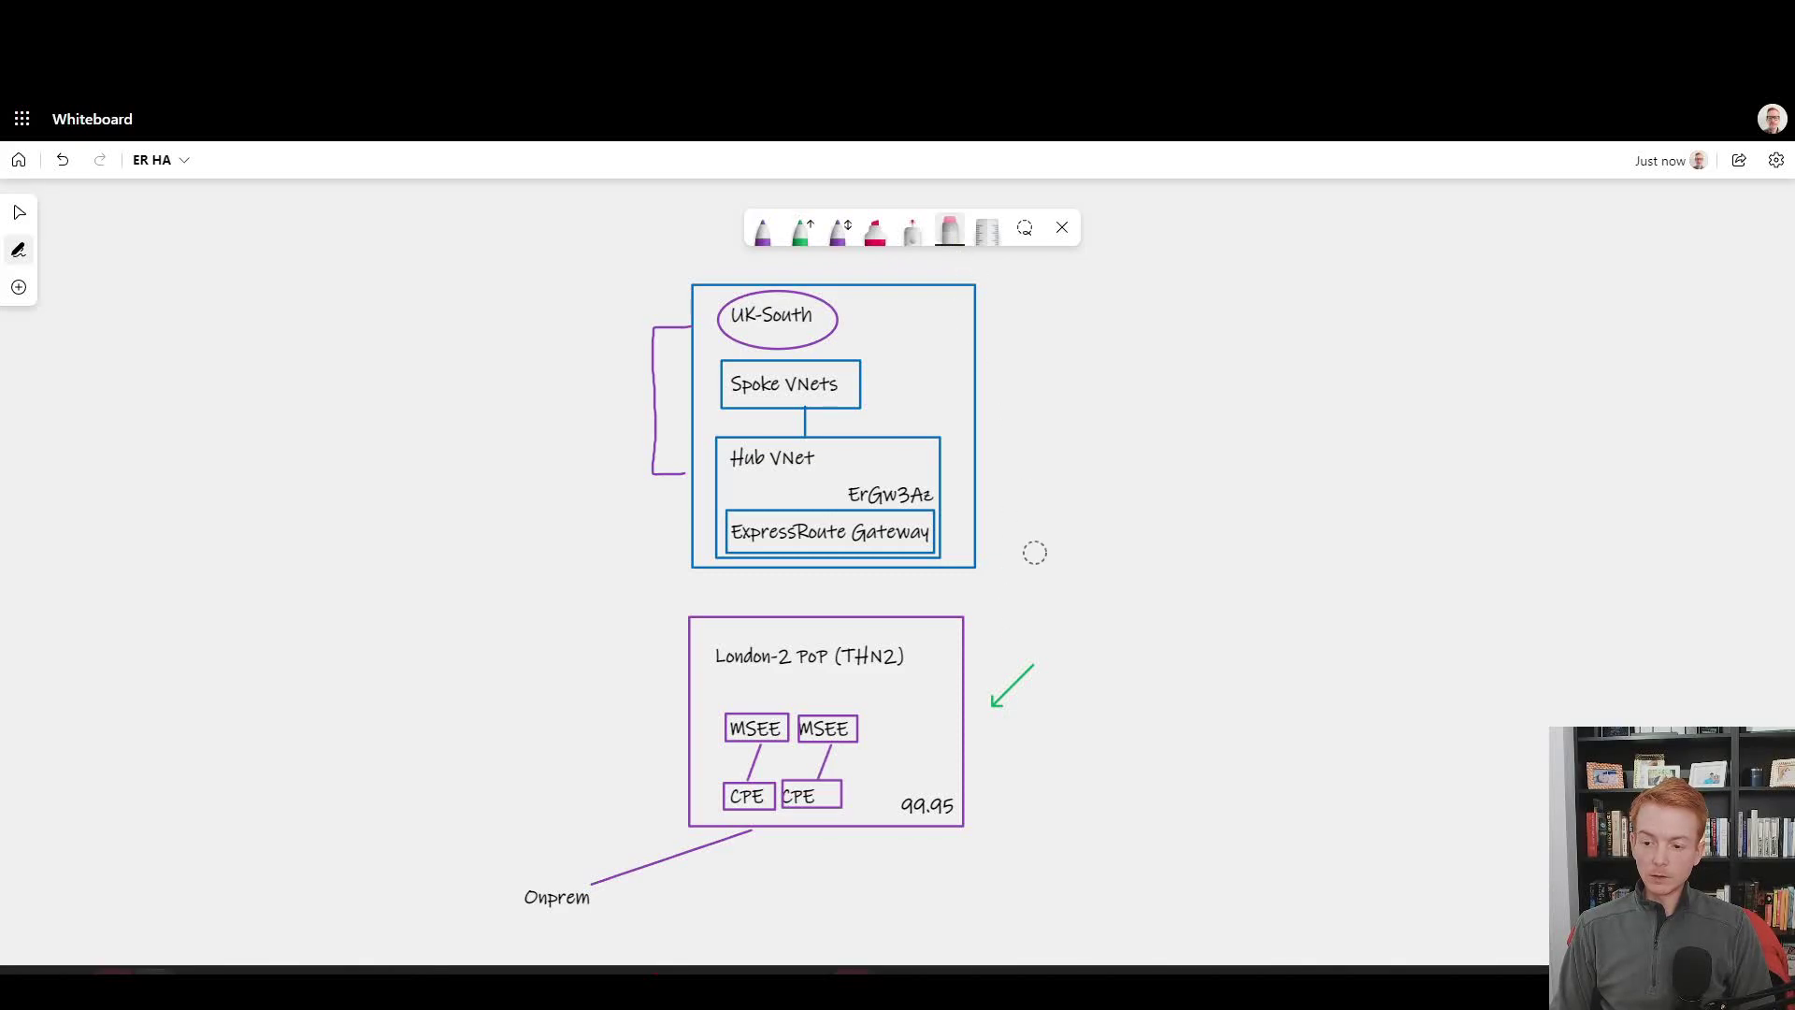
{"action": "left_click_drag", "start_coordinate": [1027, 662], "coordinate": [1025, 679]}
{"action": "left_click", "coordinate": [763, 231]}
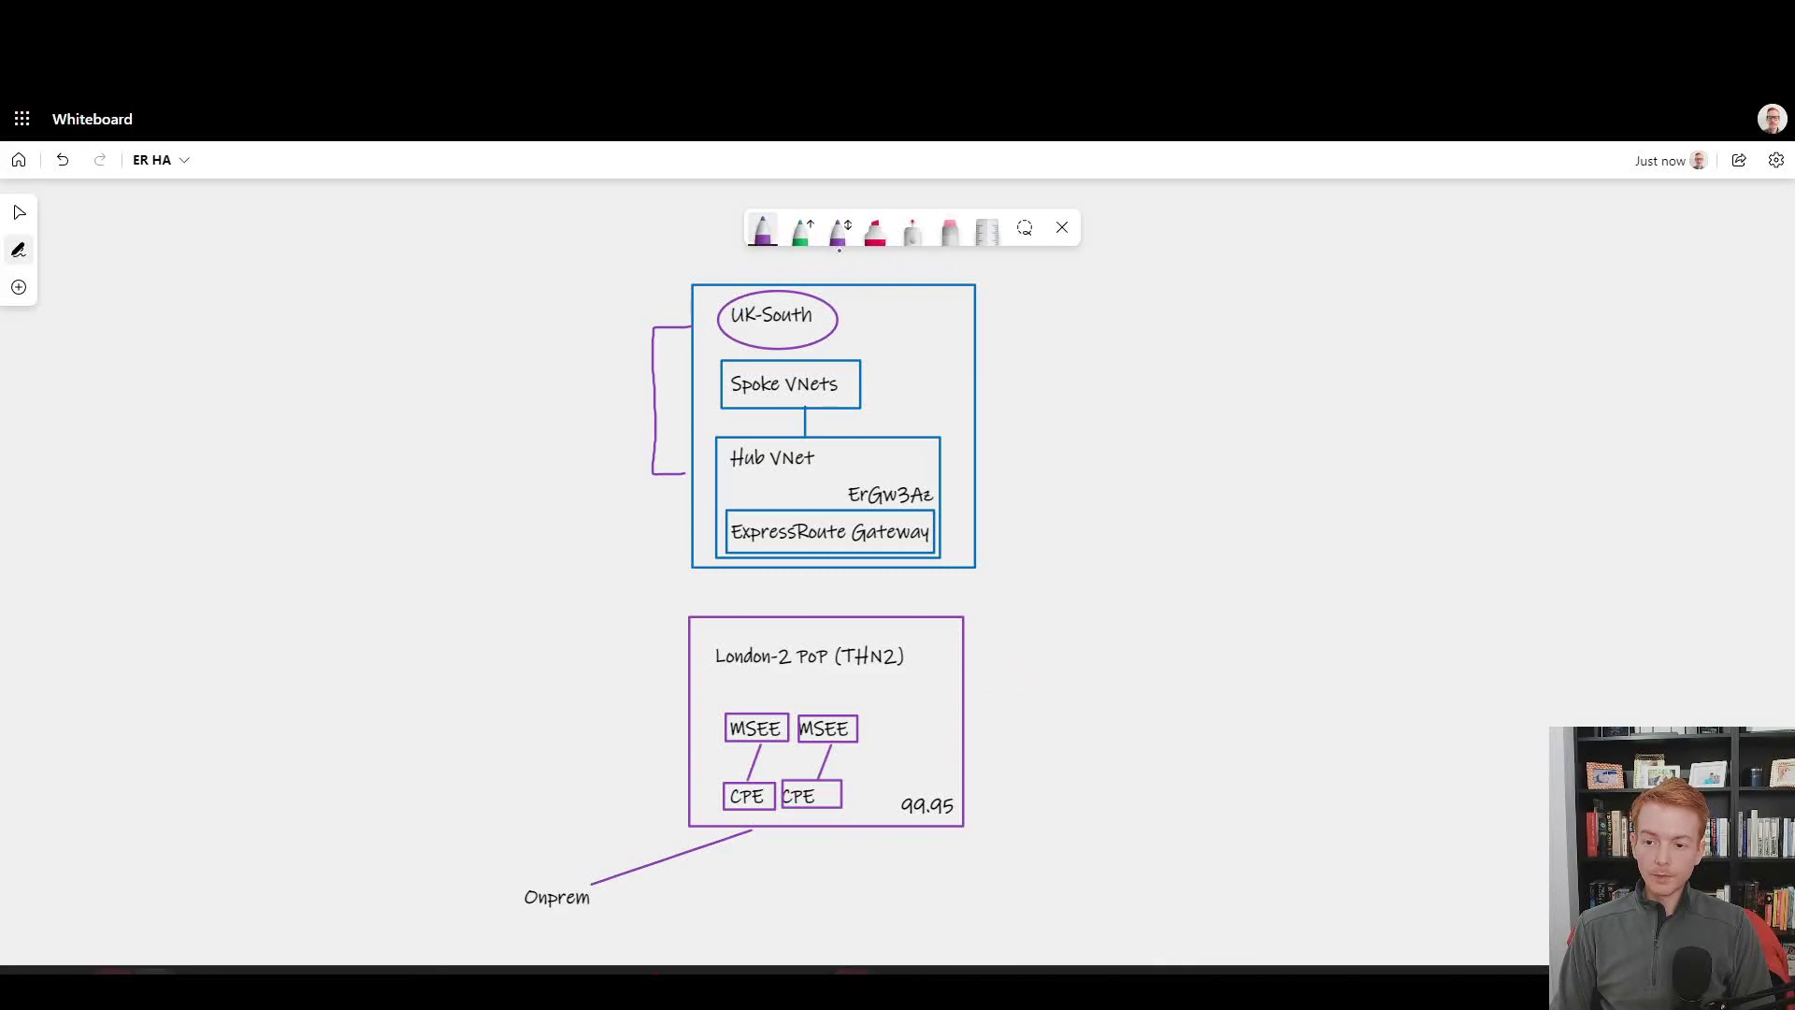
{"action": "left_click", "coordinate": [875, 242]}
{"action": "mouse_move", "coordinate": [978, 279]}
{"action": "left_mouse_down"}
{"action": "mouse_move", "coordinate": [1006, 281]}
{"action": "mouse_move", "coordinate": [1015, 437]}
{"action": "left_mouse_up"}
{"action": "mouse_move", "coordinate": [1015, 508]}
{"action": "left_mouse_down"}
{"action": "mouse_move", "coordinate": [1002, 580]}
{"action": "mouse_move", "coordinate": [986, 577]}
{"action": "left_mouse_up"}
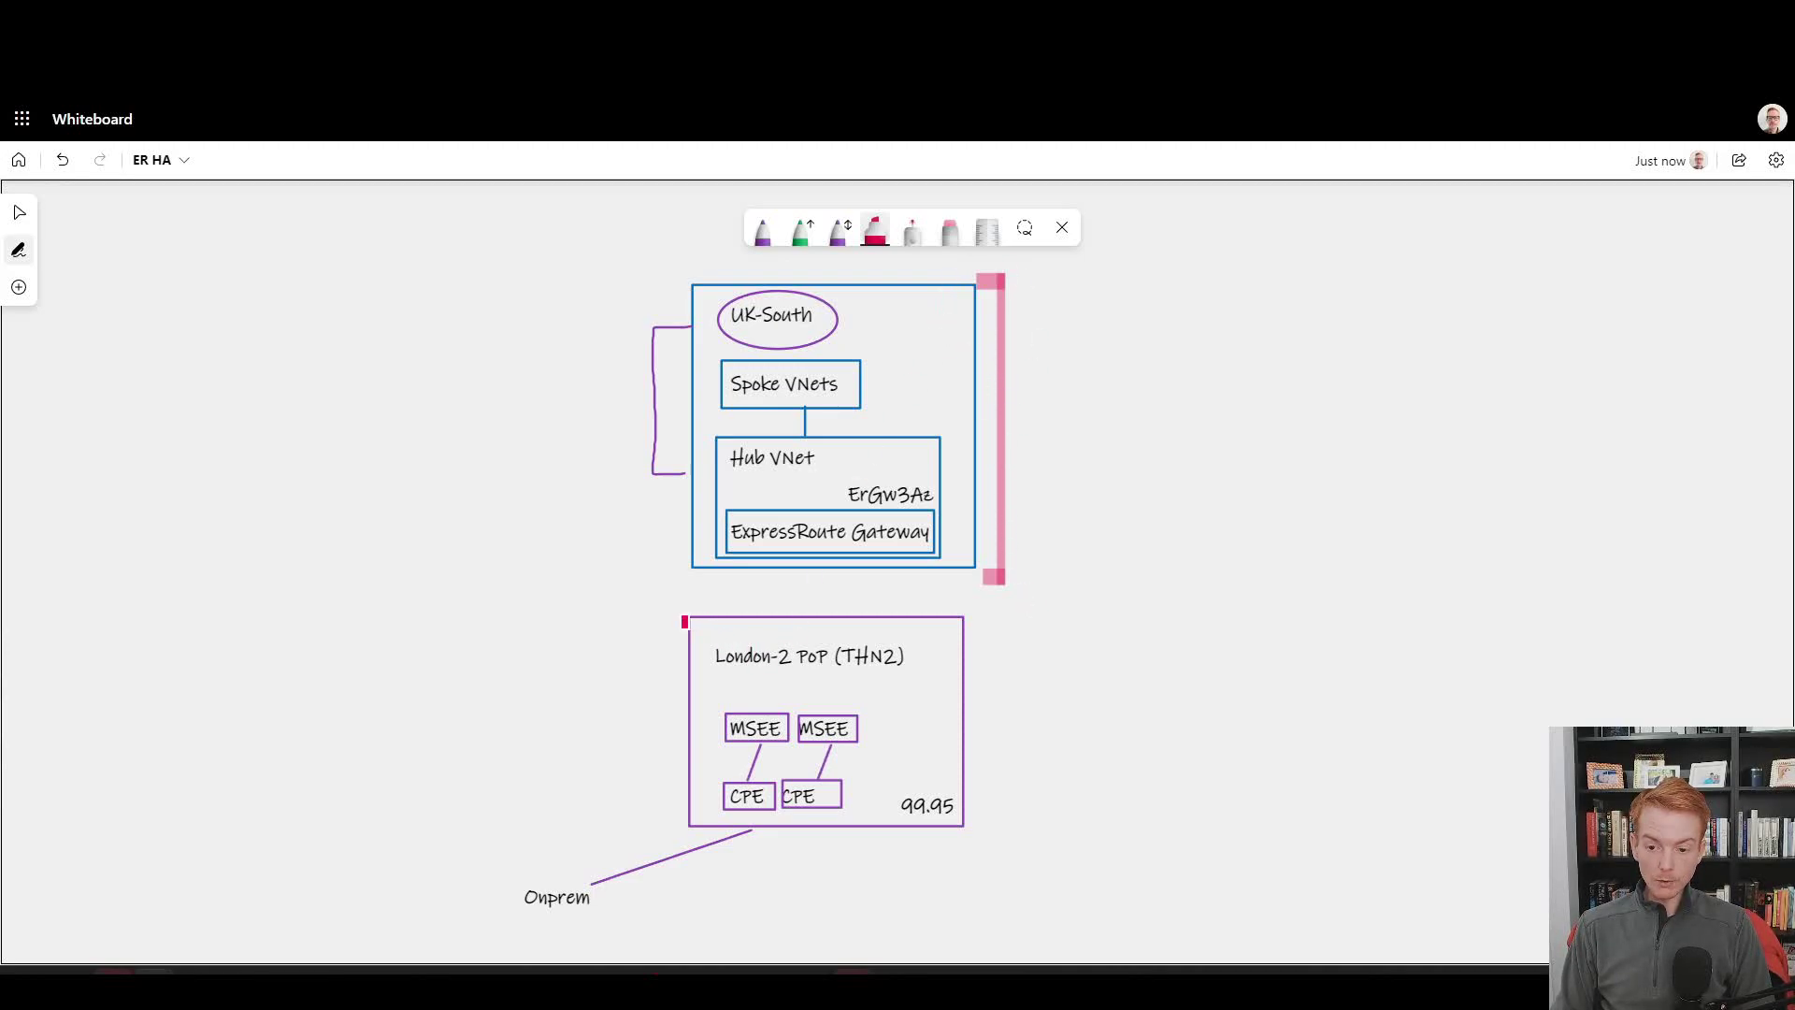
{"action": "mouse_move", "coordinate": [966, 618]}
{"action": "left_mouse_down"}
{"action": "mouse_move", "coordinate": [997, 617]}
{"action": "mouse_move", "coordinate": [1010, 834]}
{"action": "mouse_move", "coordinate": [985, 829]}
{"action": "left_mouse_up"}
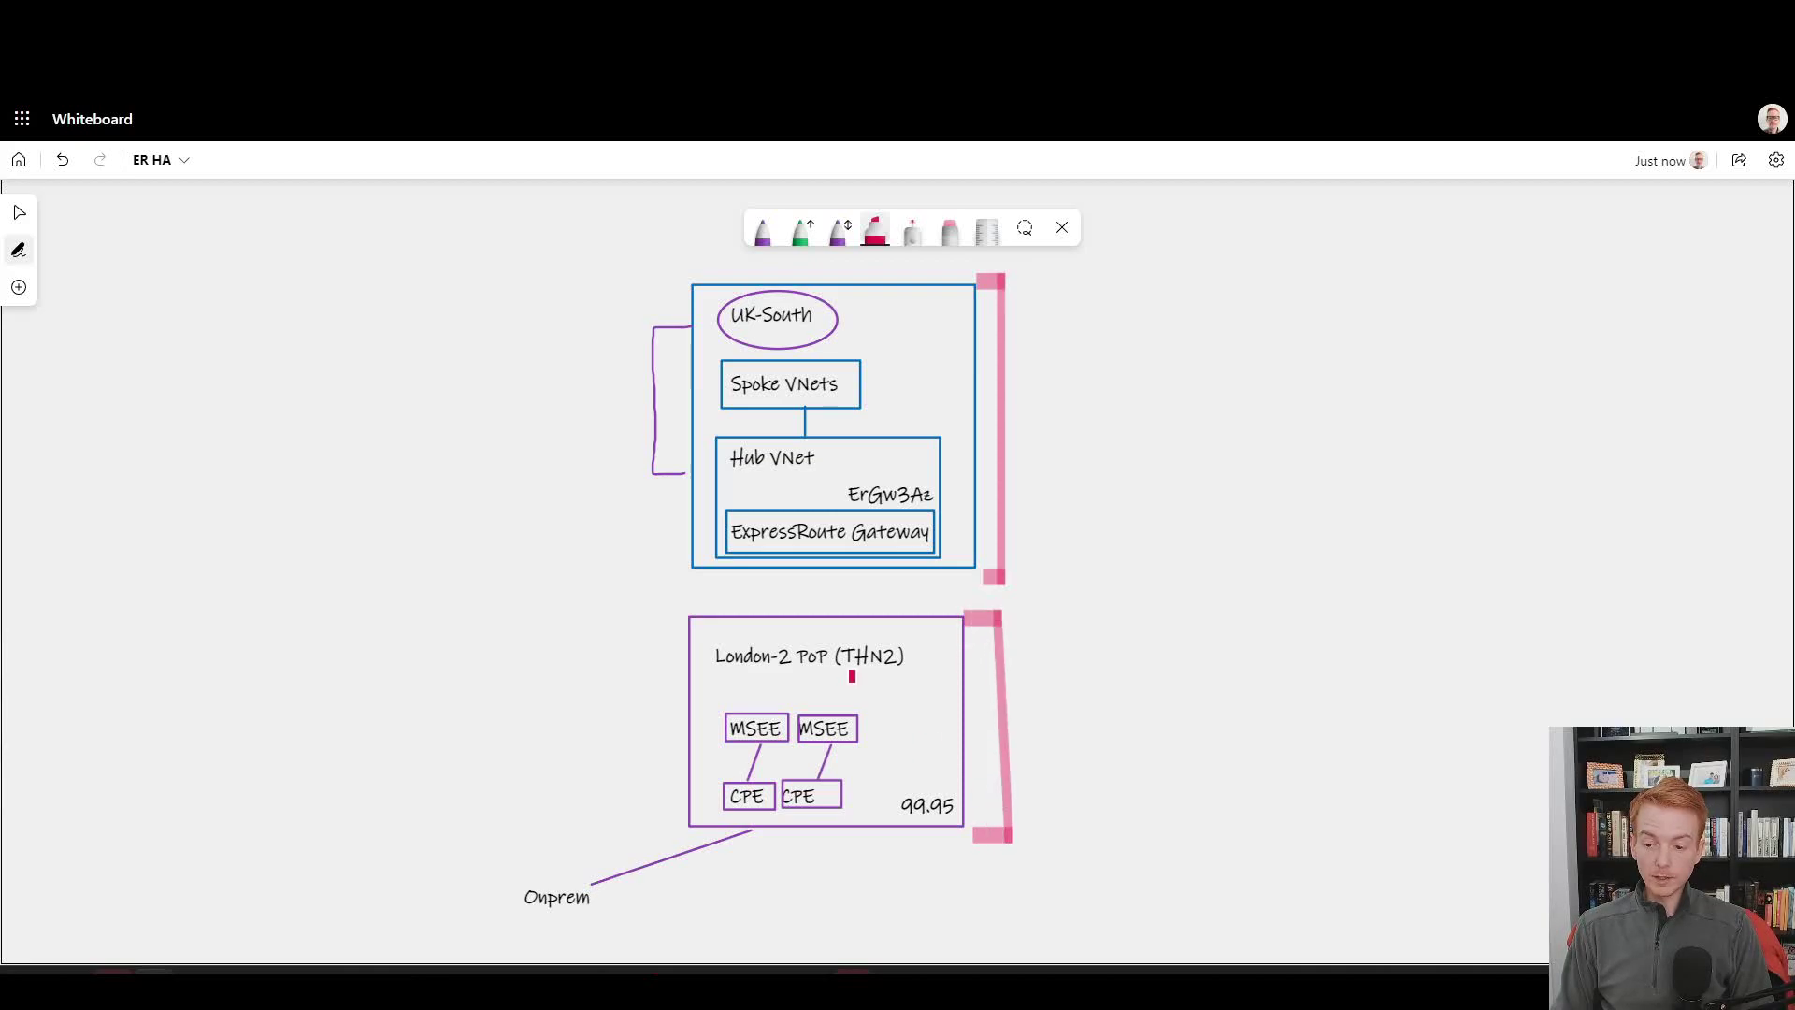
{"action": "left_click_drag", "start_coordinate": [830, 672], "coordinate": [913, 677]}
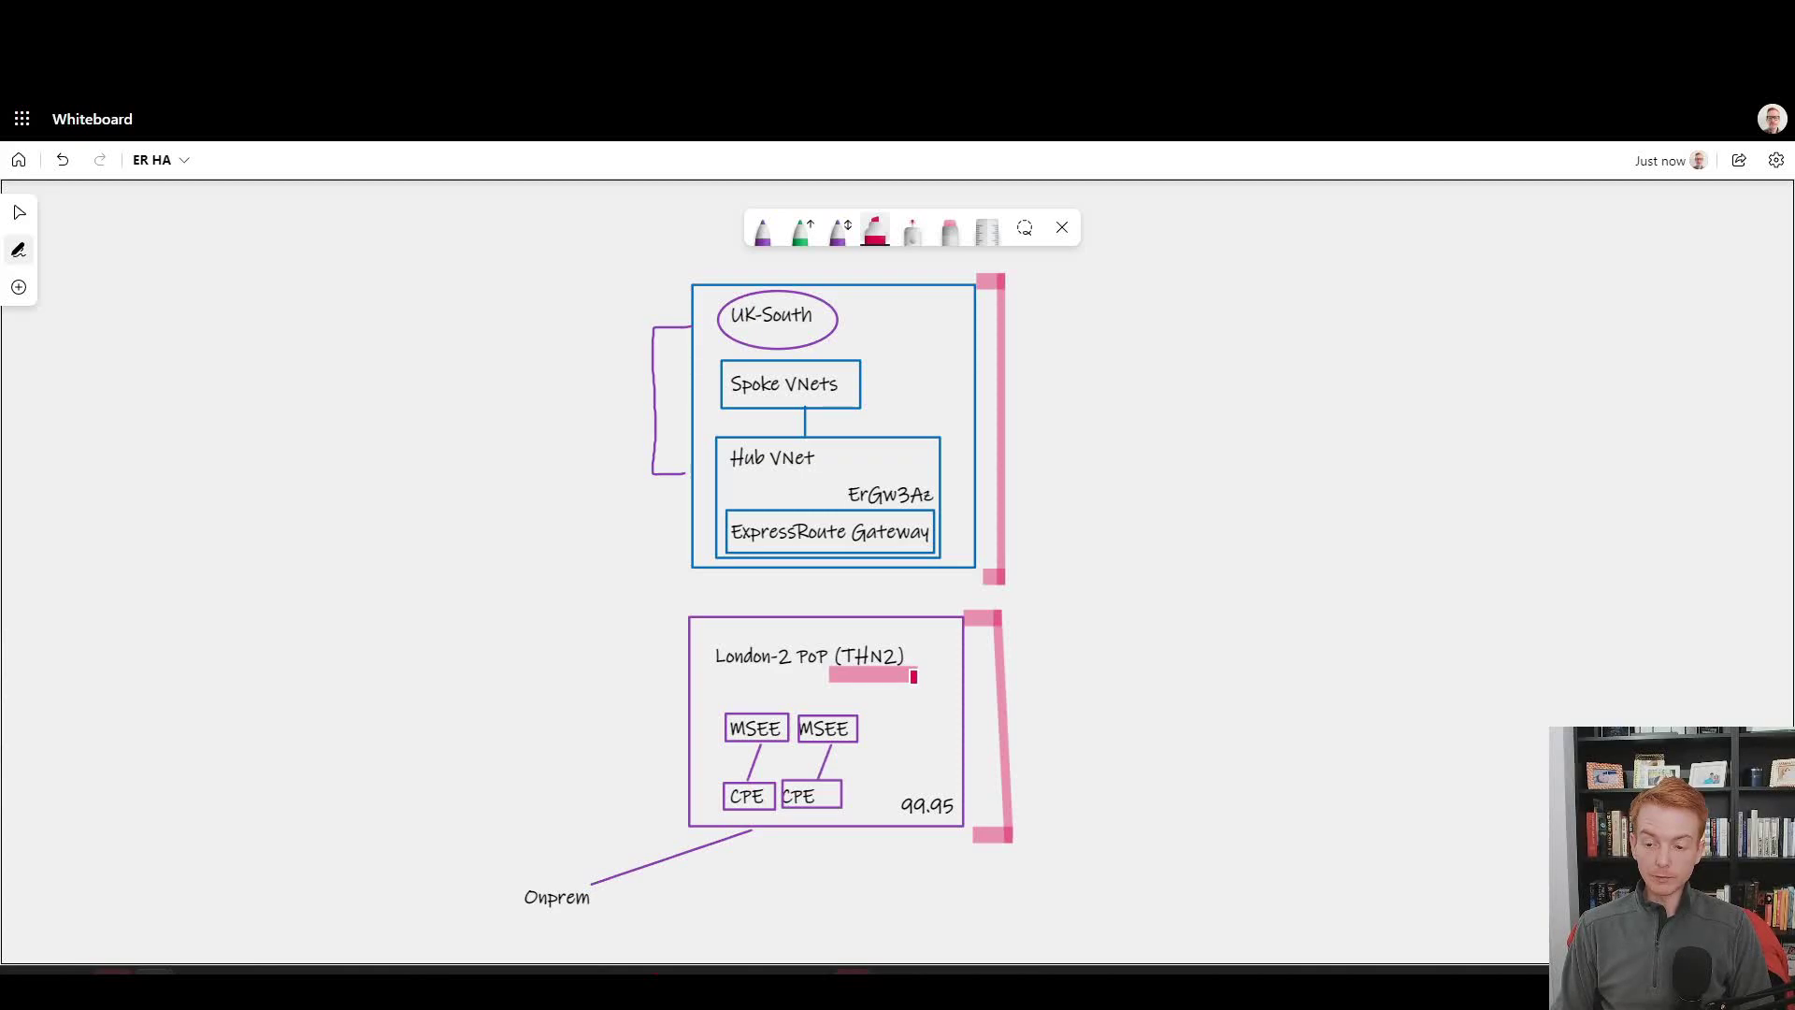
{"action": "mouse_move", "coordinate": [760, 755]}
{"action": "left_mouse_down"}
{"action": "mouse_move", "coordinate": [754, 740]}
{"action": "mouse_move", "coordinate": [795, 783]}
{"action": "left_mouse_up"}
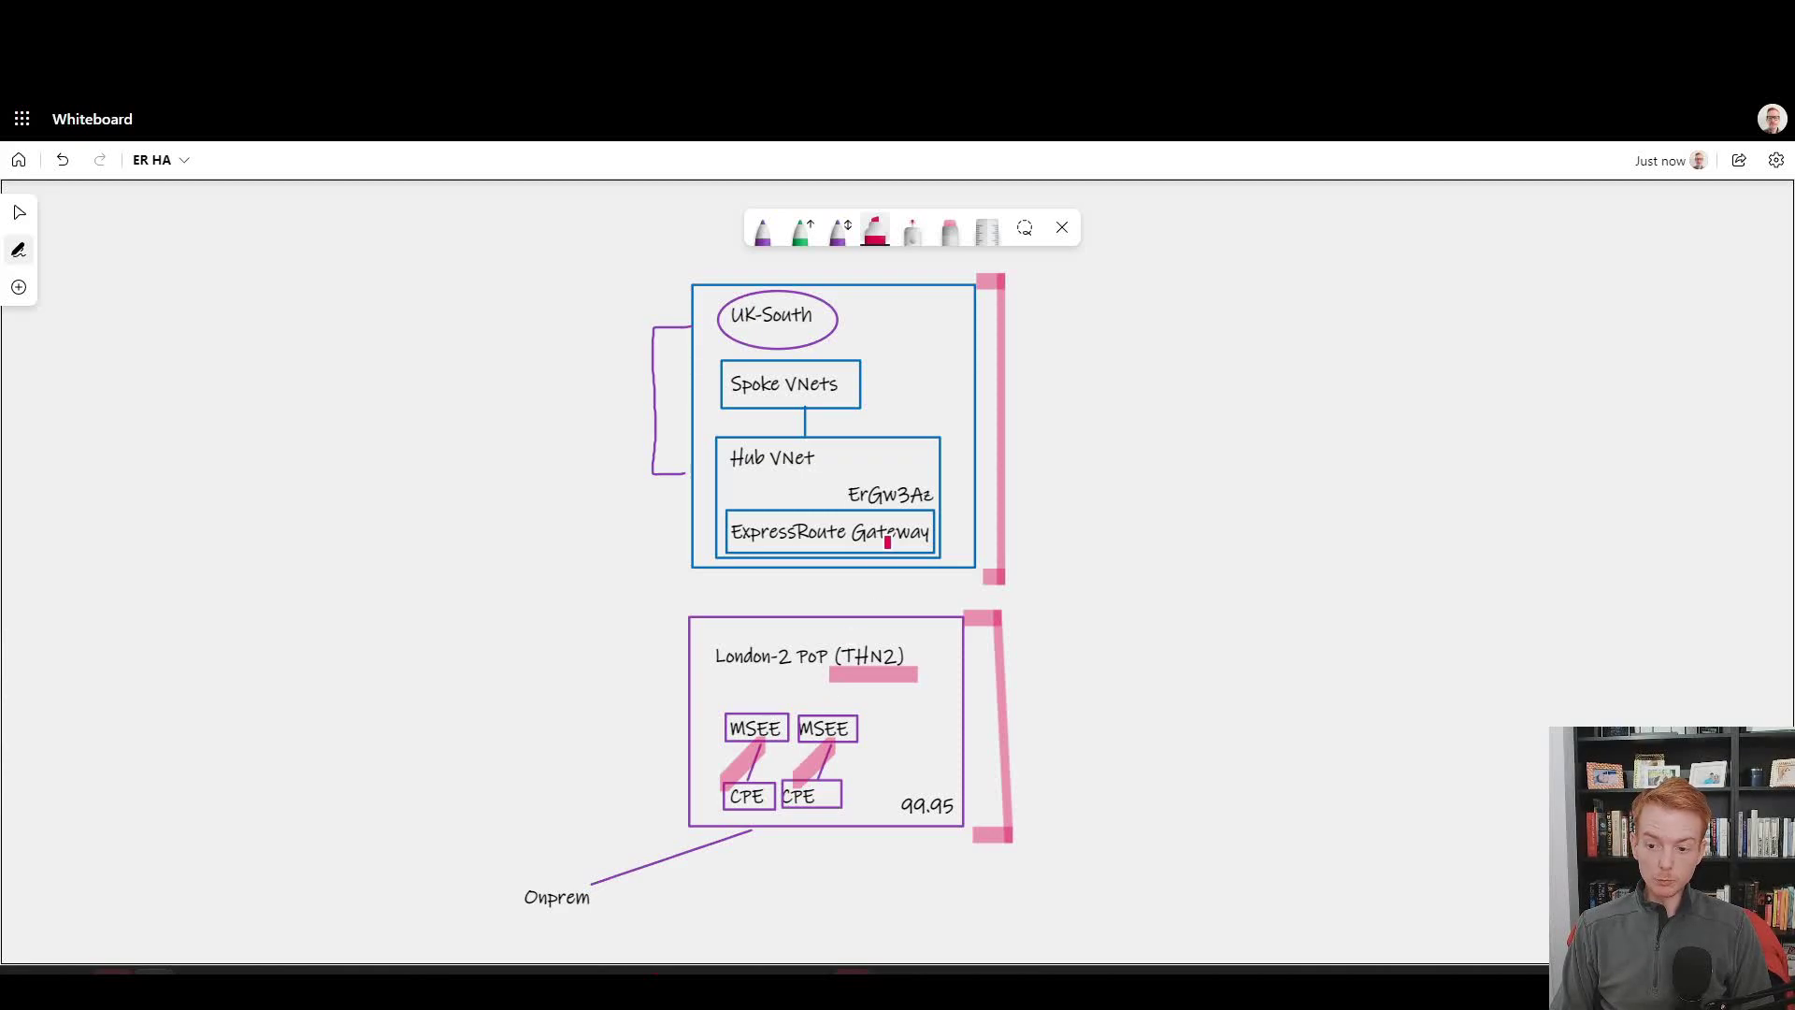
{"action": "key", "text": "ctrl+z"}
{"action": "key", "text": "ctrl+z"}
{"action": "key", "text": "ctrl+z"}
{"action": "key", "text": "ctrl+z"}
{"action": "key", "text": "ctrl+z"}
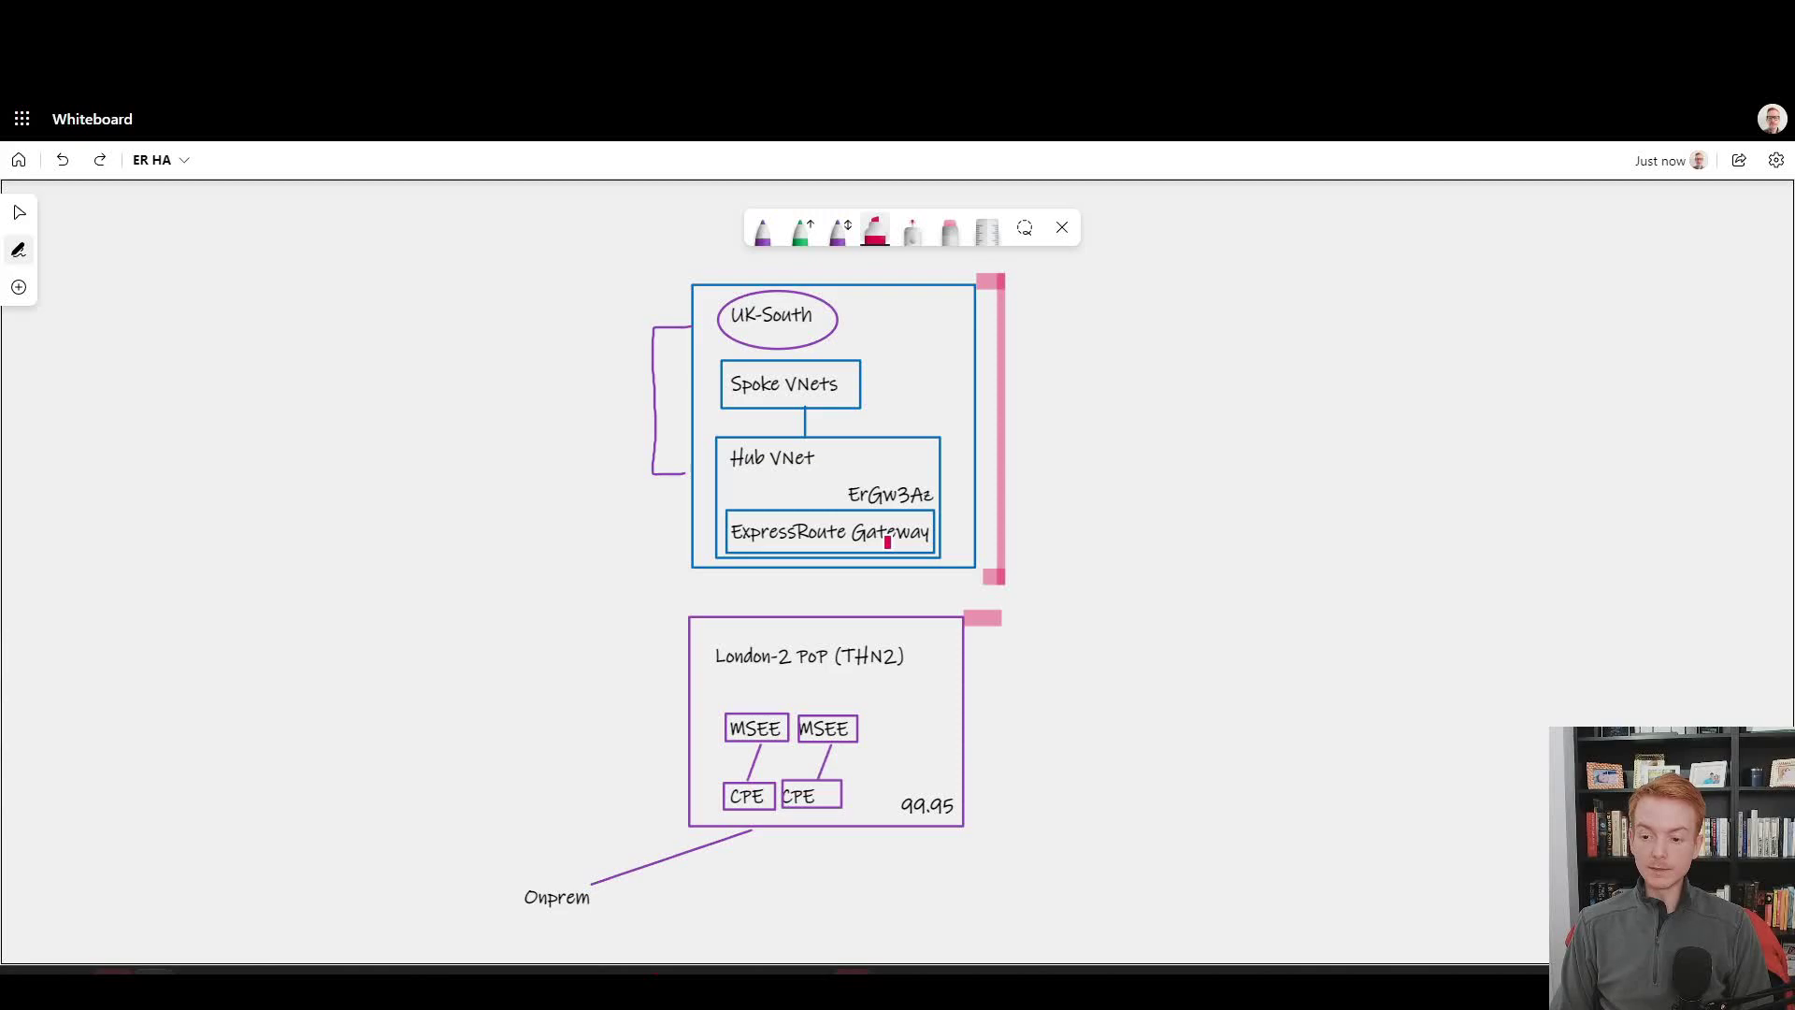
{"action": "key", "text": "ctrl+z"}
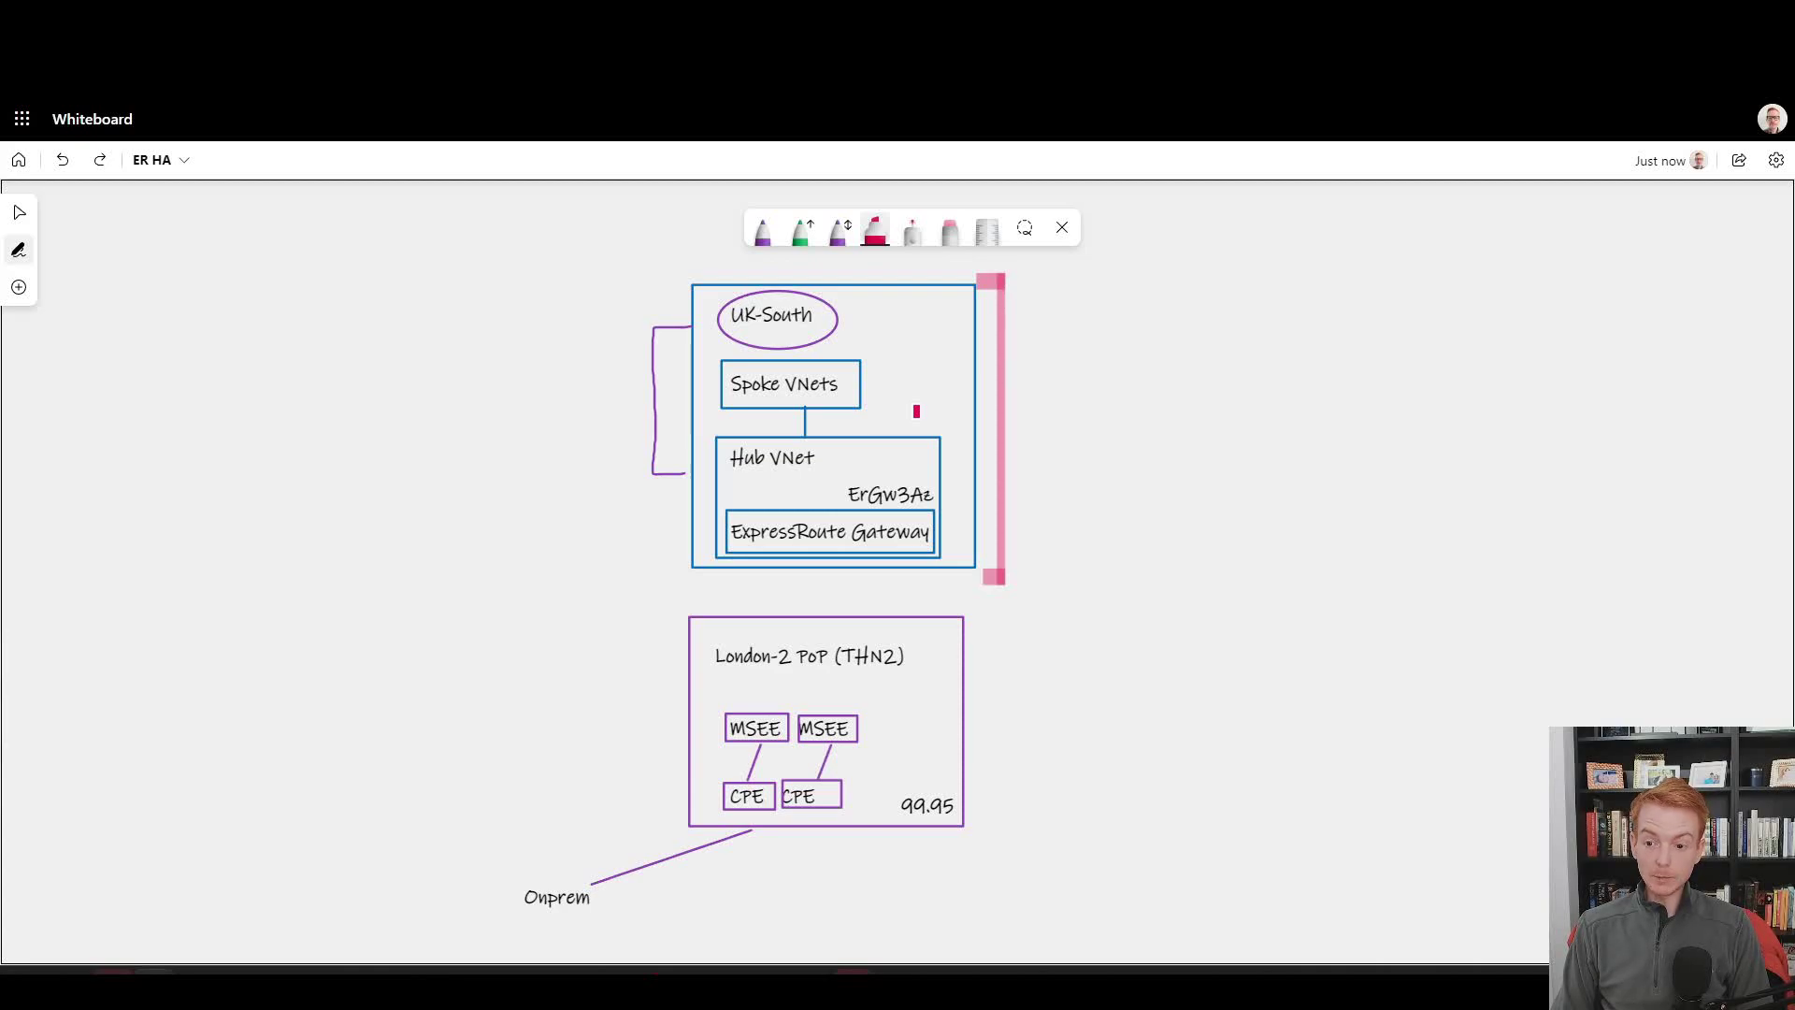
{"action": "left_click", "coordinate": [950, 227]}
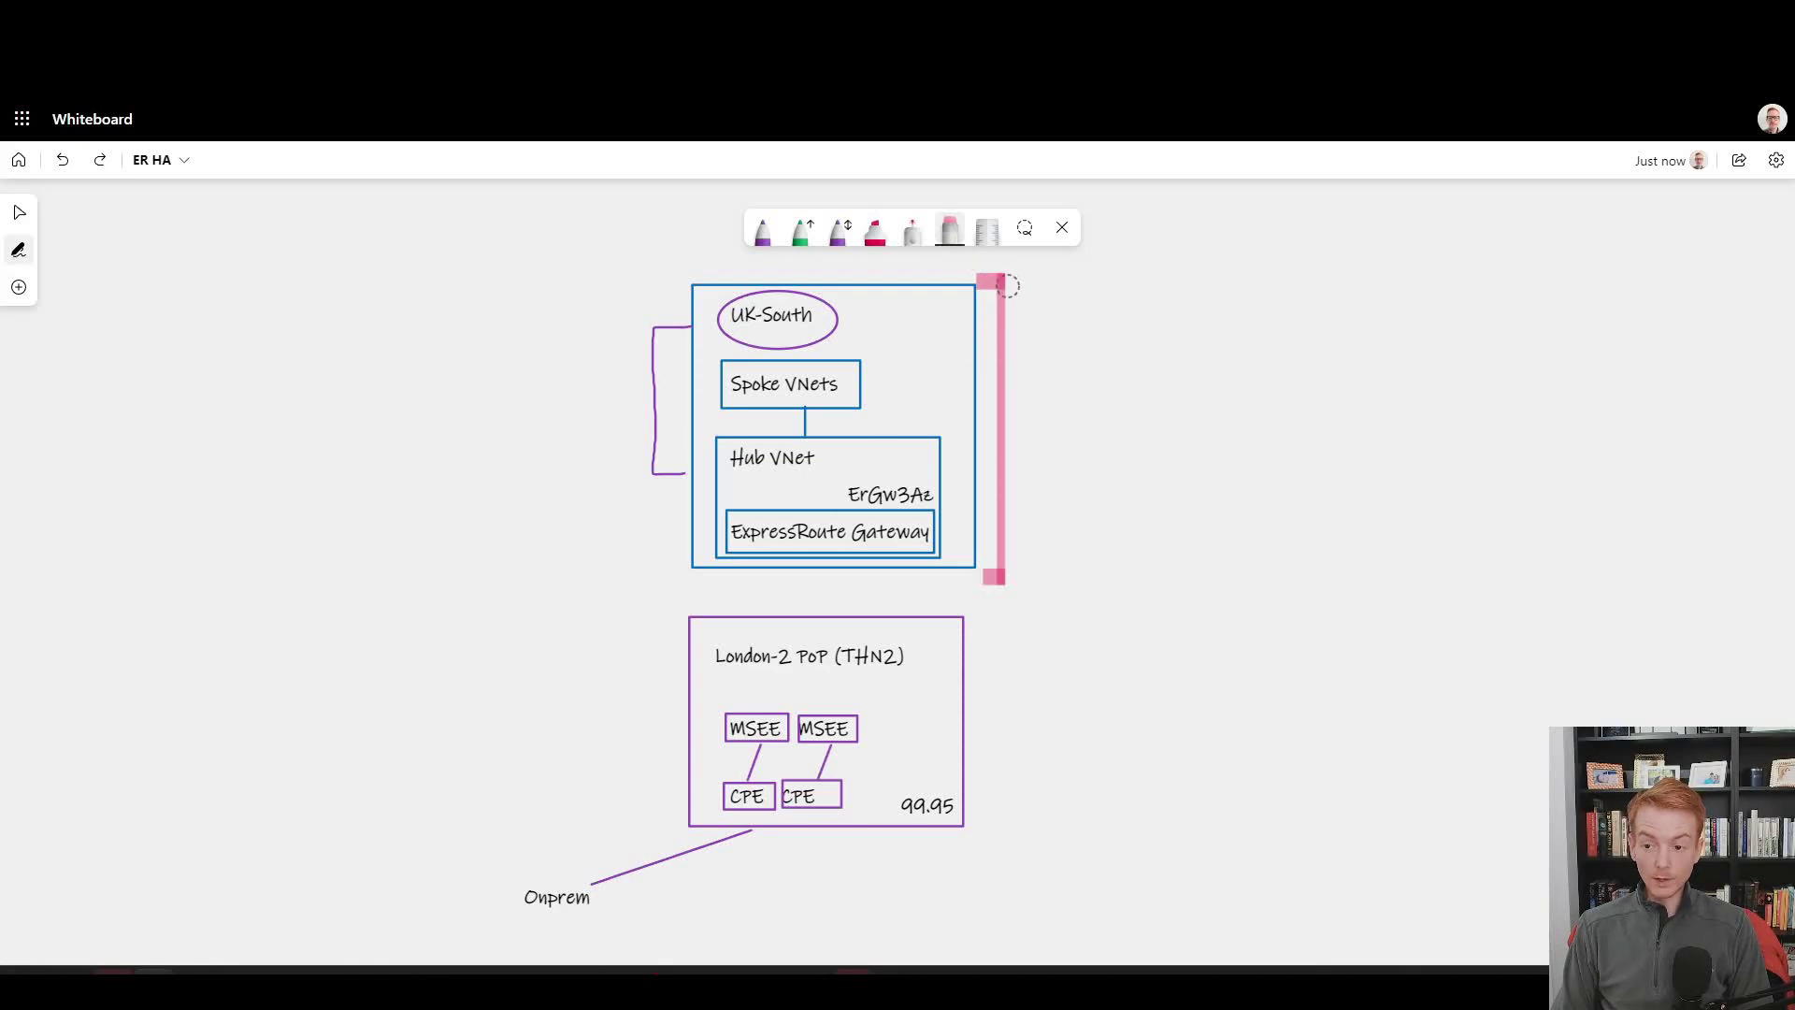
{"action": "left_click_drag", "start_coordinate": [1011, 284], "coordinate": [1007, 581]}
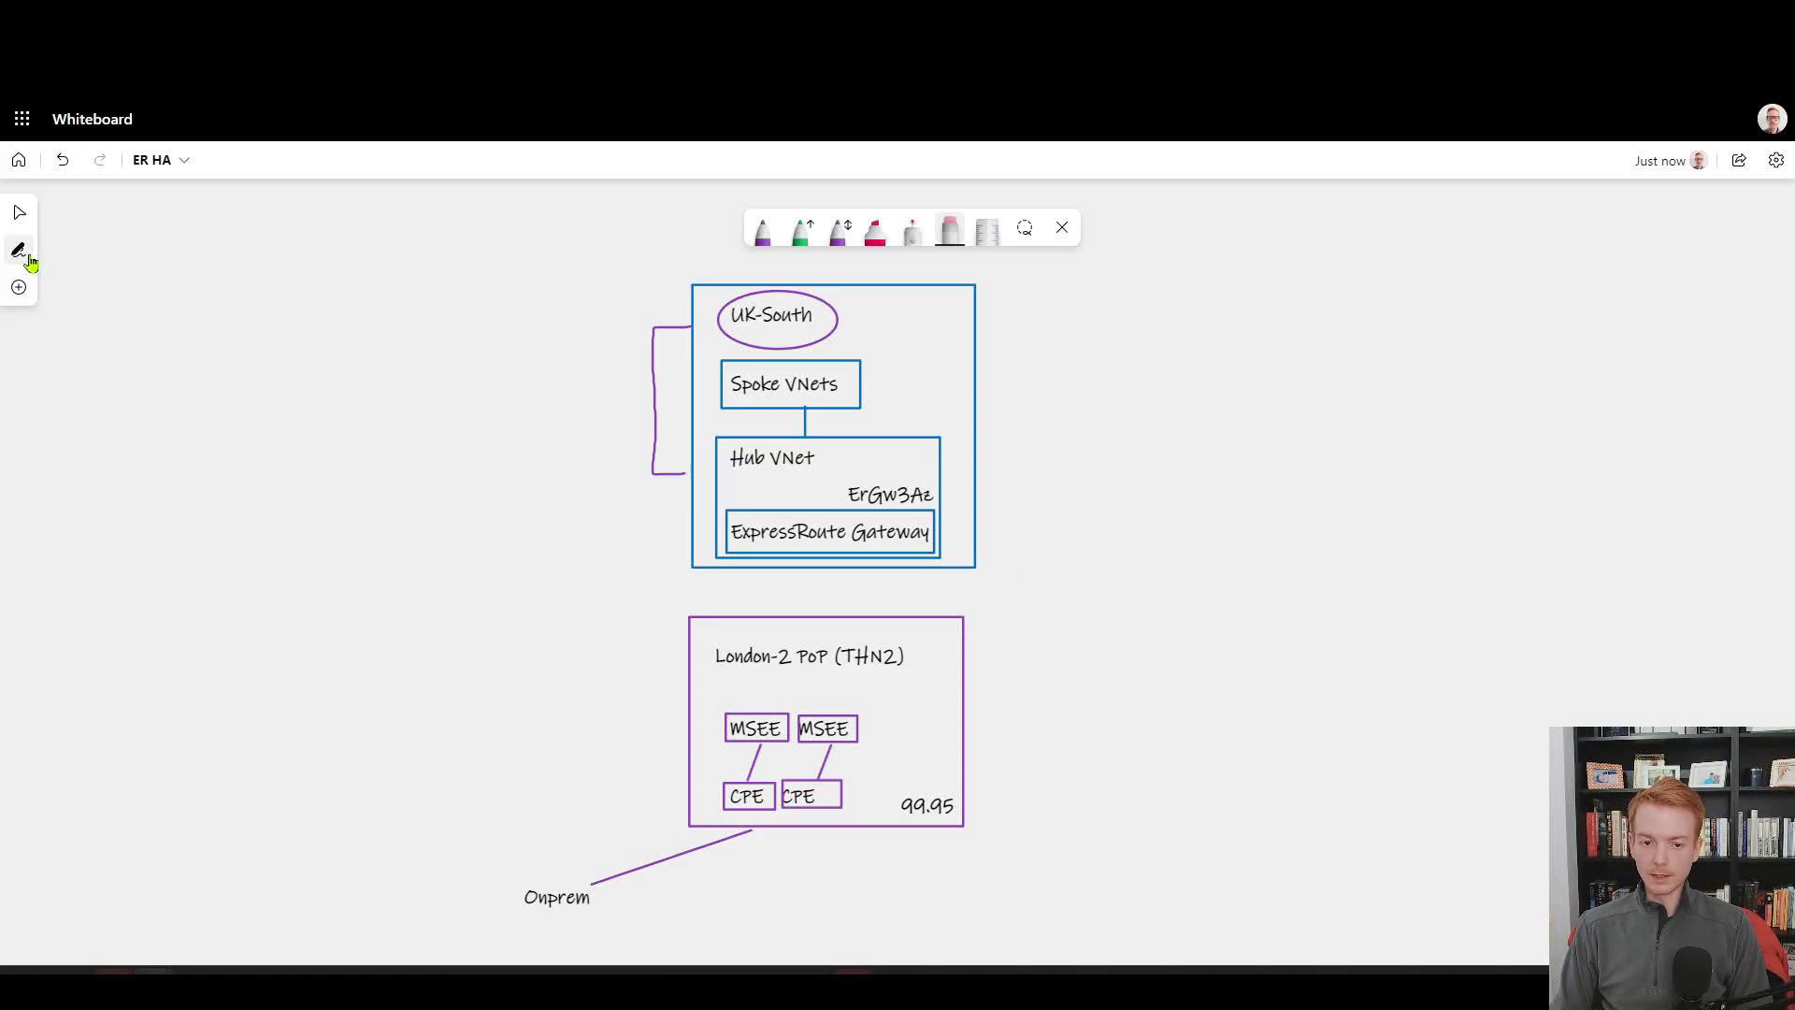
Check the London and London2 peering location entries in the ExpressRoute docs, then return to Whiteboard.
{"action": "left_click", "coordinate": [18, 212]}
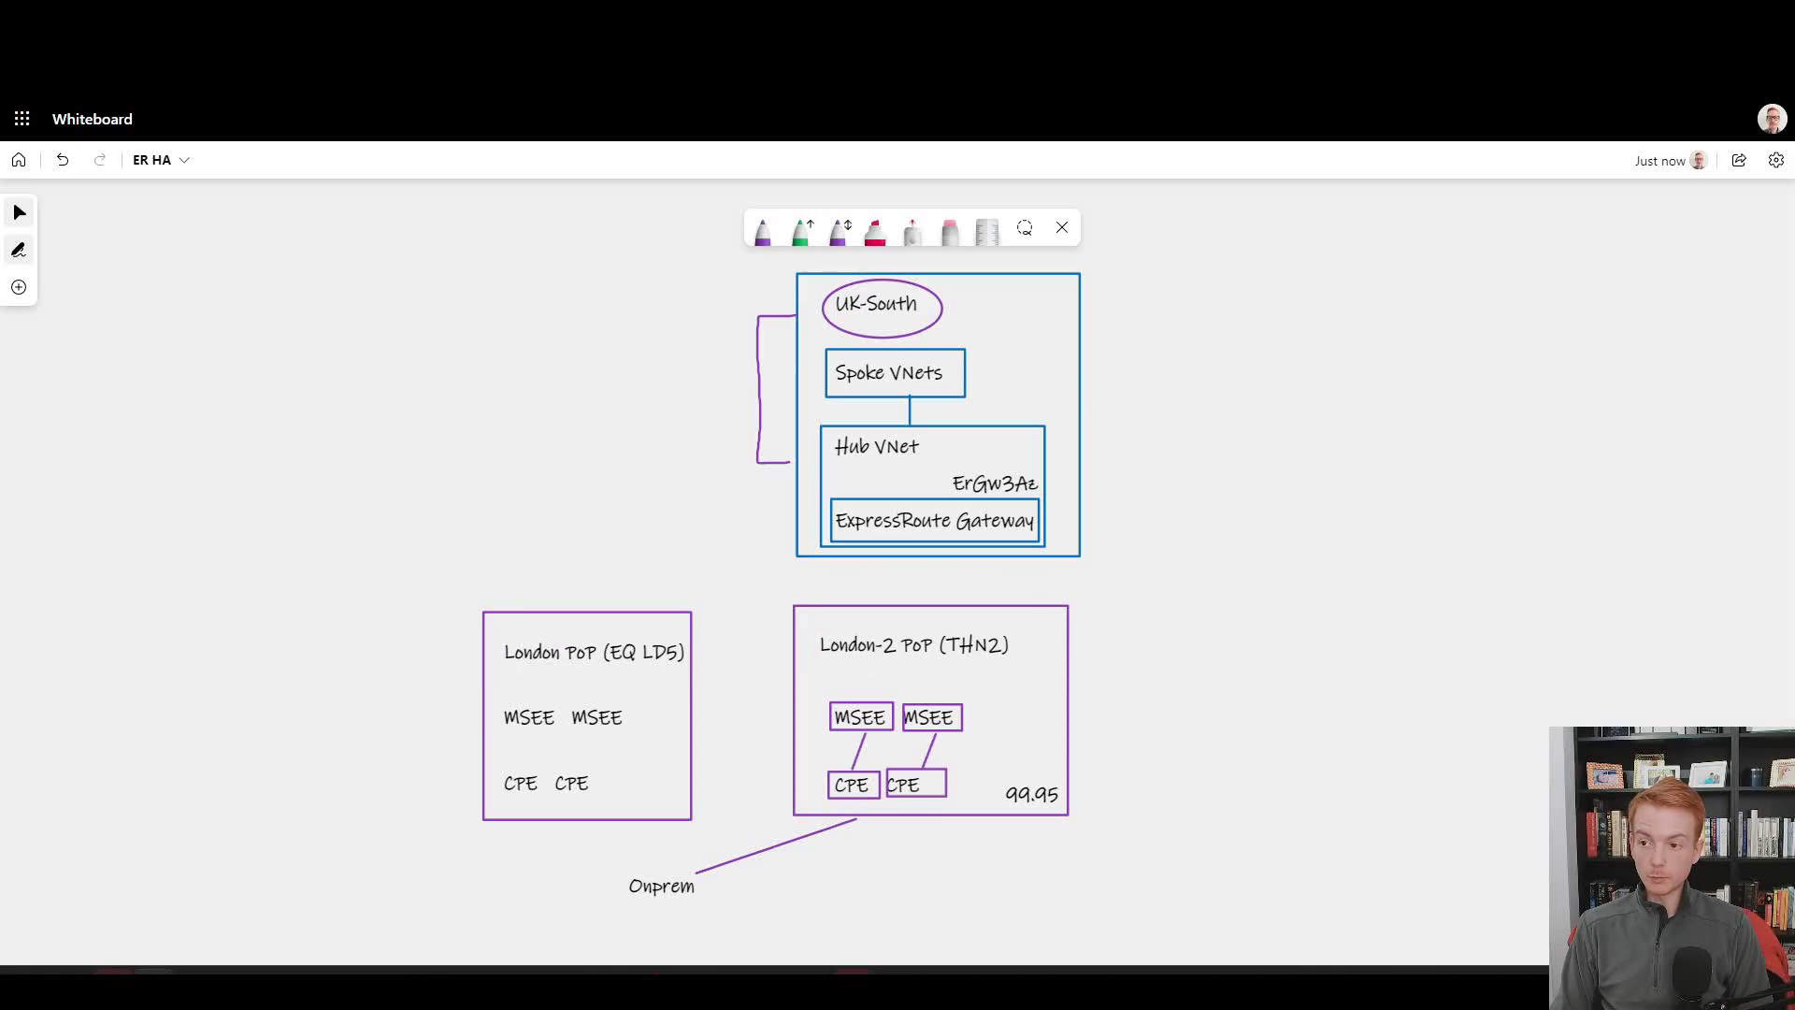
{"action": "key", "text": "alt+Tab"}
{"action": "left_click_drag", "start_coordinate": [473, 428], "coordinate": [526, 428]}
{"action": "double_click", "coordinate": [535, 596]}
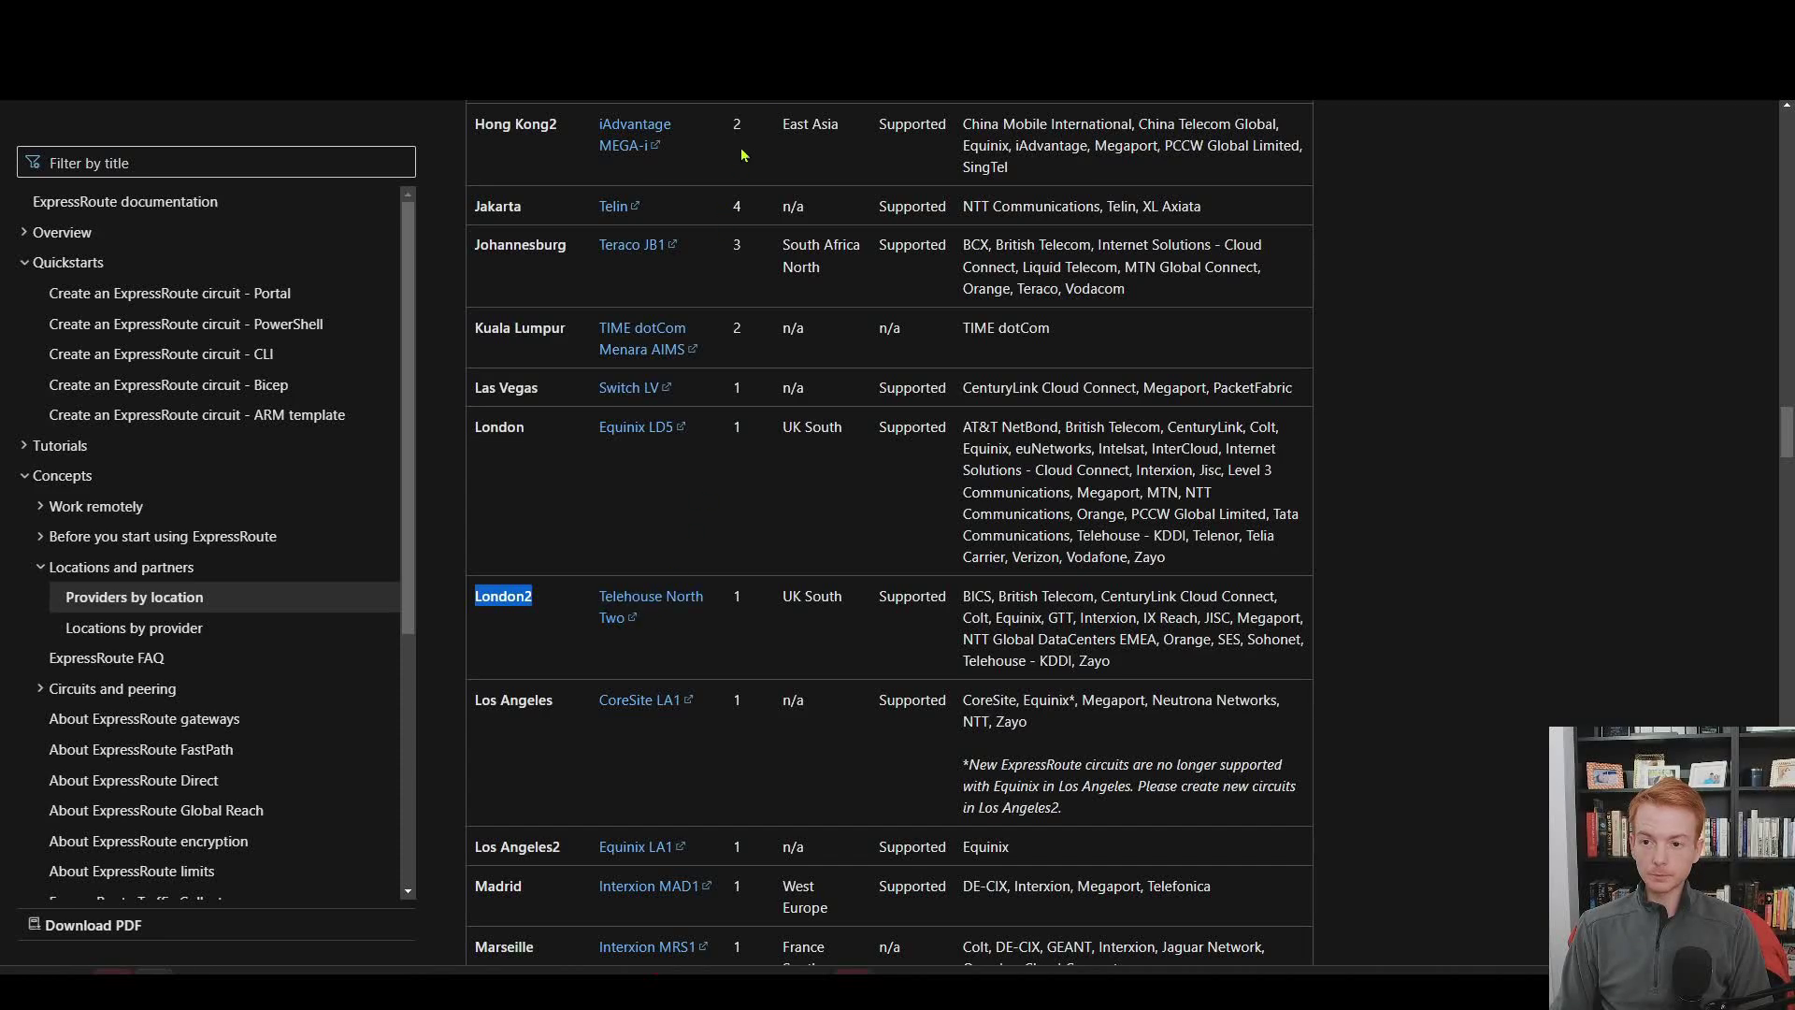
{"action": "key", "text": "alt+Tab"}
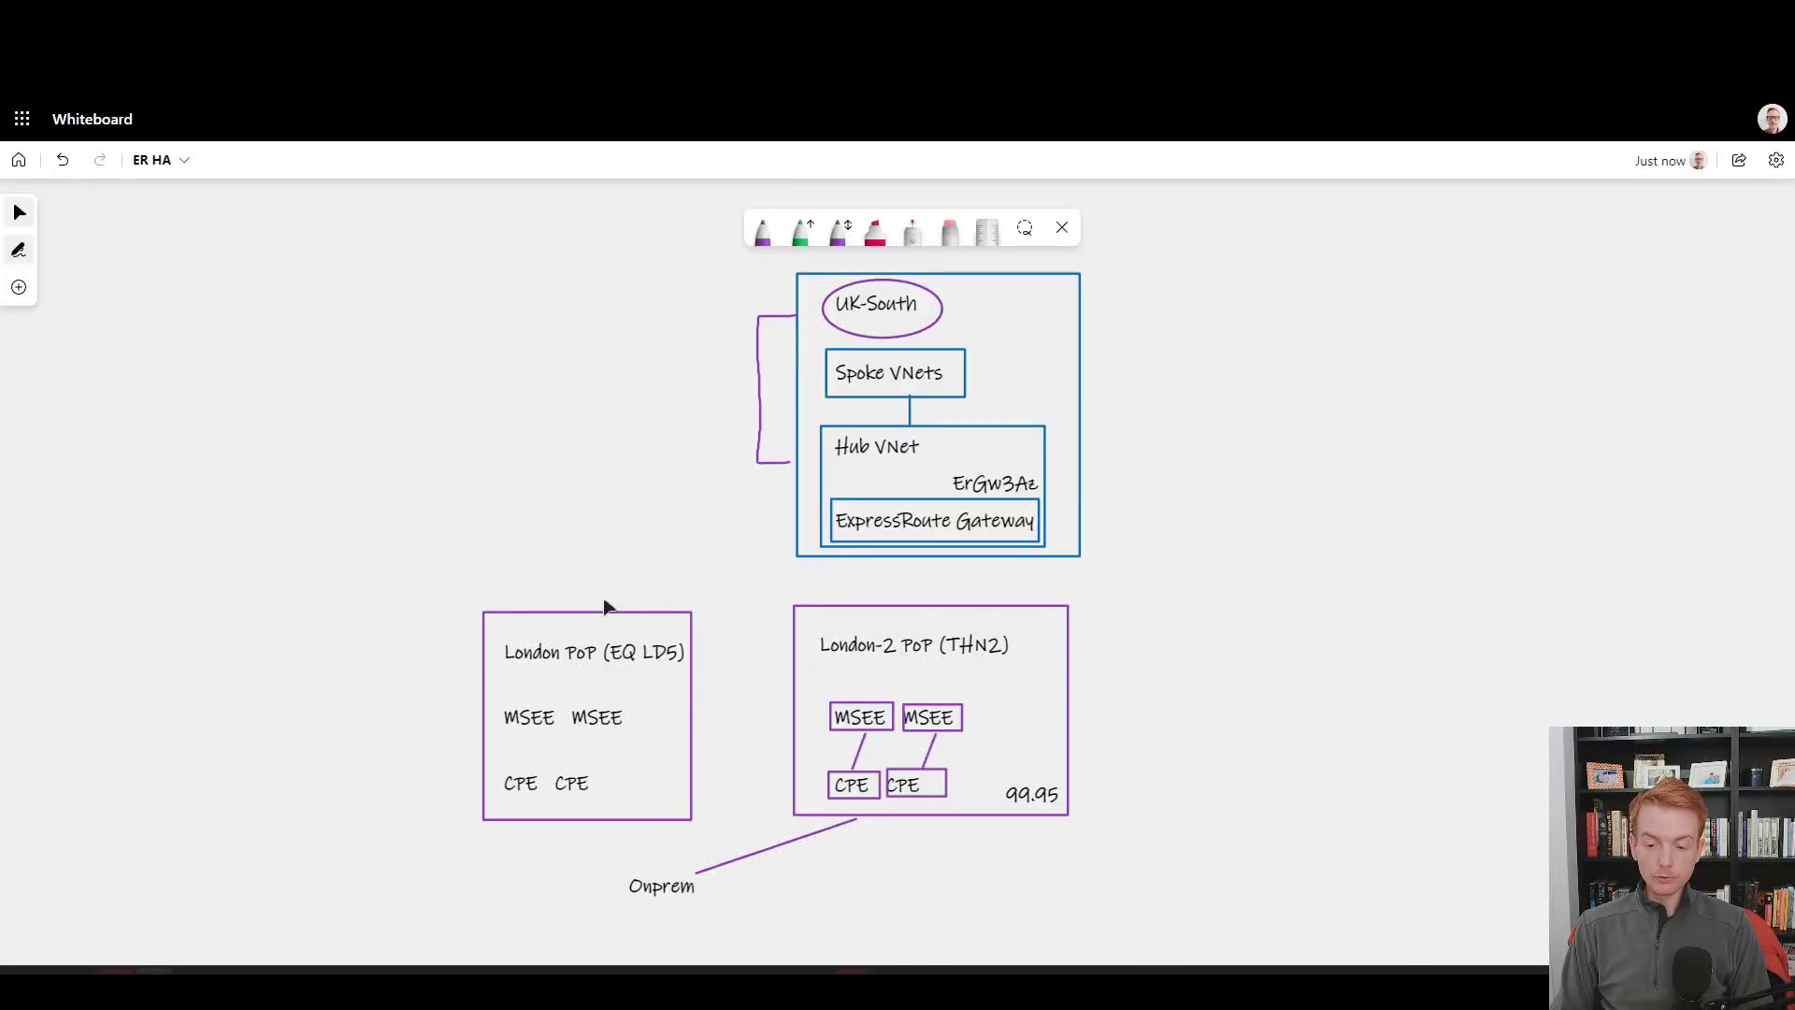
In purple, box and link the London PoP's MSEEs and CPEs, and wire both PoPs to the ExpressRoute Gateway.
{"action": "left_click", "coordinate": [764, 233]}
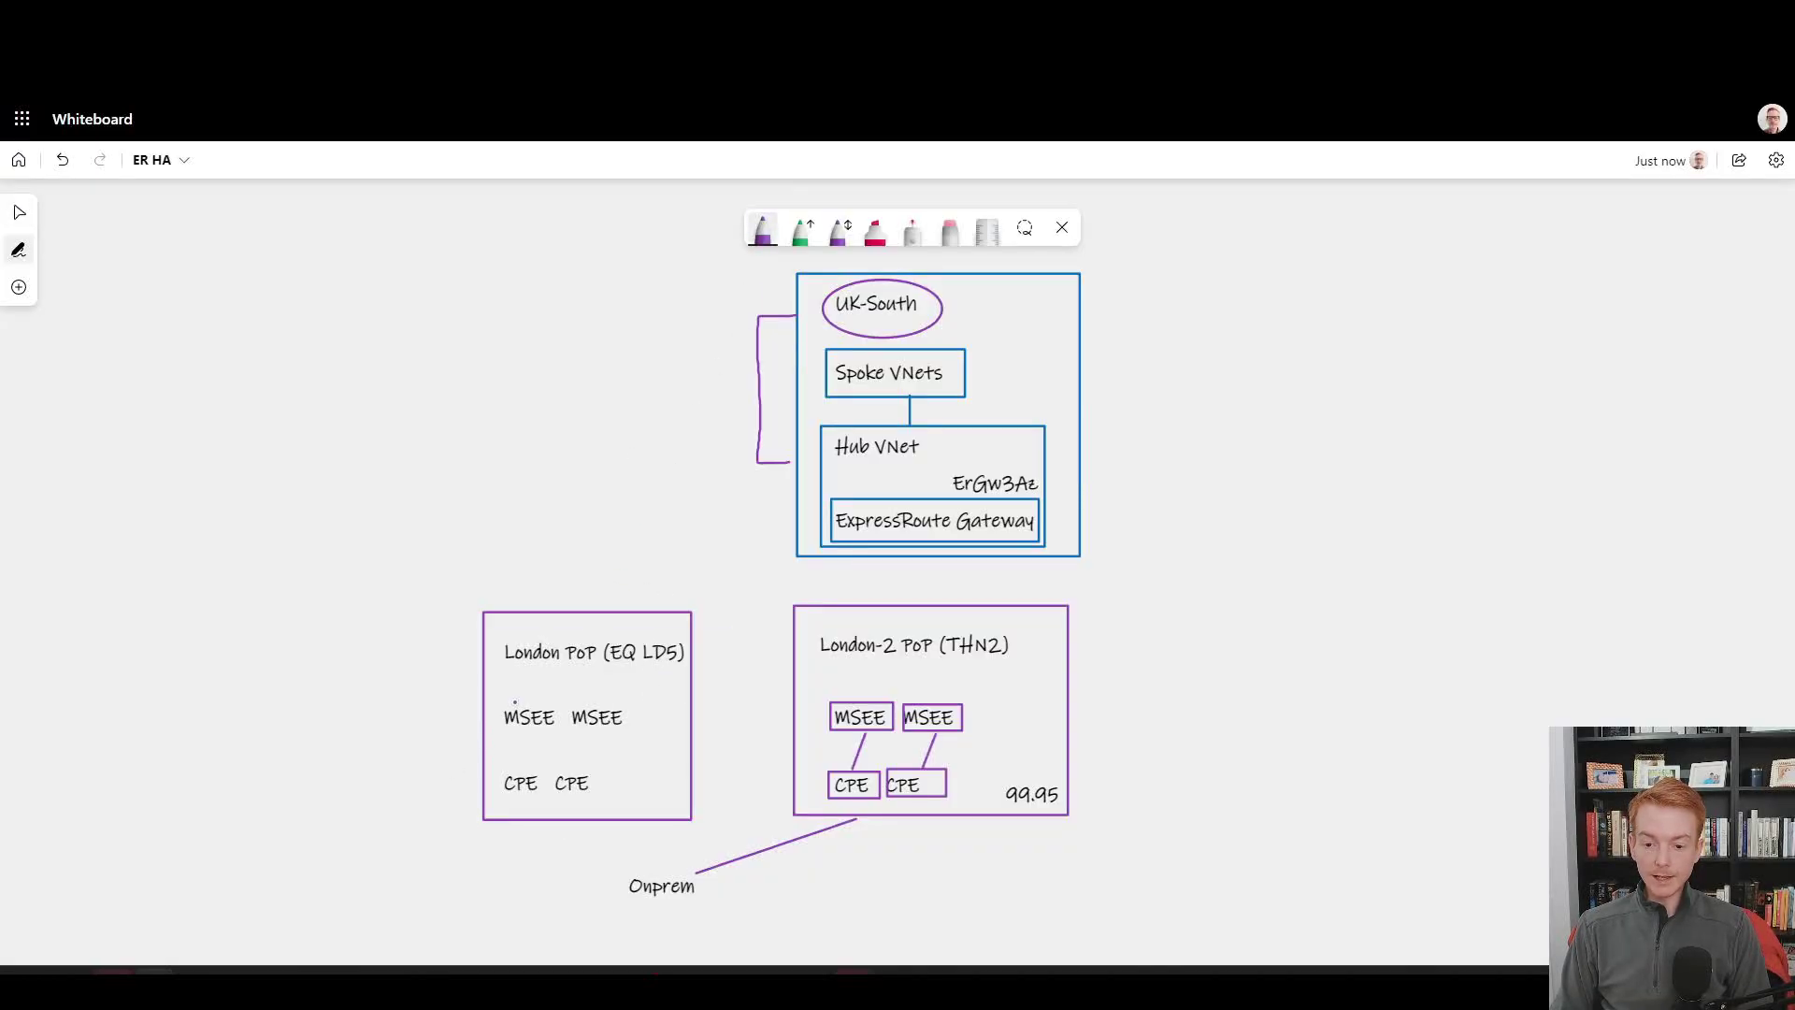
{"action": "mouse_move", "coordinate": [505, 700]}
{"action": "left_mouse_down"}
{"action": "mouse_move", "coordinate": [556, 704]}
{"action": "mouse_move", "coordinate": [563, 732]}
{"action": "mouse_move", "coordinate": [499, 733]}
{"action": "mouse_move", "coordinate": [503, 707]}
{"action": "mouse_move", "coordinate": [630, 707]}
{"action": "mouse_move", "coordinate": [575, 738]}
{"action": "mouse_move", "coordinate": [572, 708]}
{"action": "left_mouse_up"}
{"action": "mouse_move", "coordinate": [502, 768]}
{"action": "left_mouse_down"}
{"action": "mouse_move", "coordinate": [548, 770]}
{"action": "mouse_move", "coordinate": [505, 796]}
{"action": "mouse_move", "coordinate": [503, 768]}
{"action": "mouse_move", "coordinate": [603, 795]}
{"action": "mouse_move", "coordinate": [531, 769]}
{"action": "left_mouse_up"}
{"action": "left_click_drag", "start_coordinate": [593, 738], "coordinate": [655, 862]}
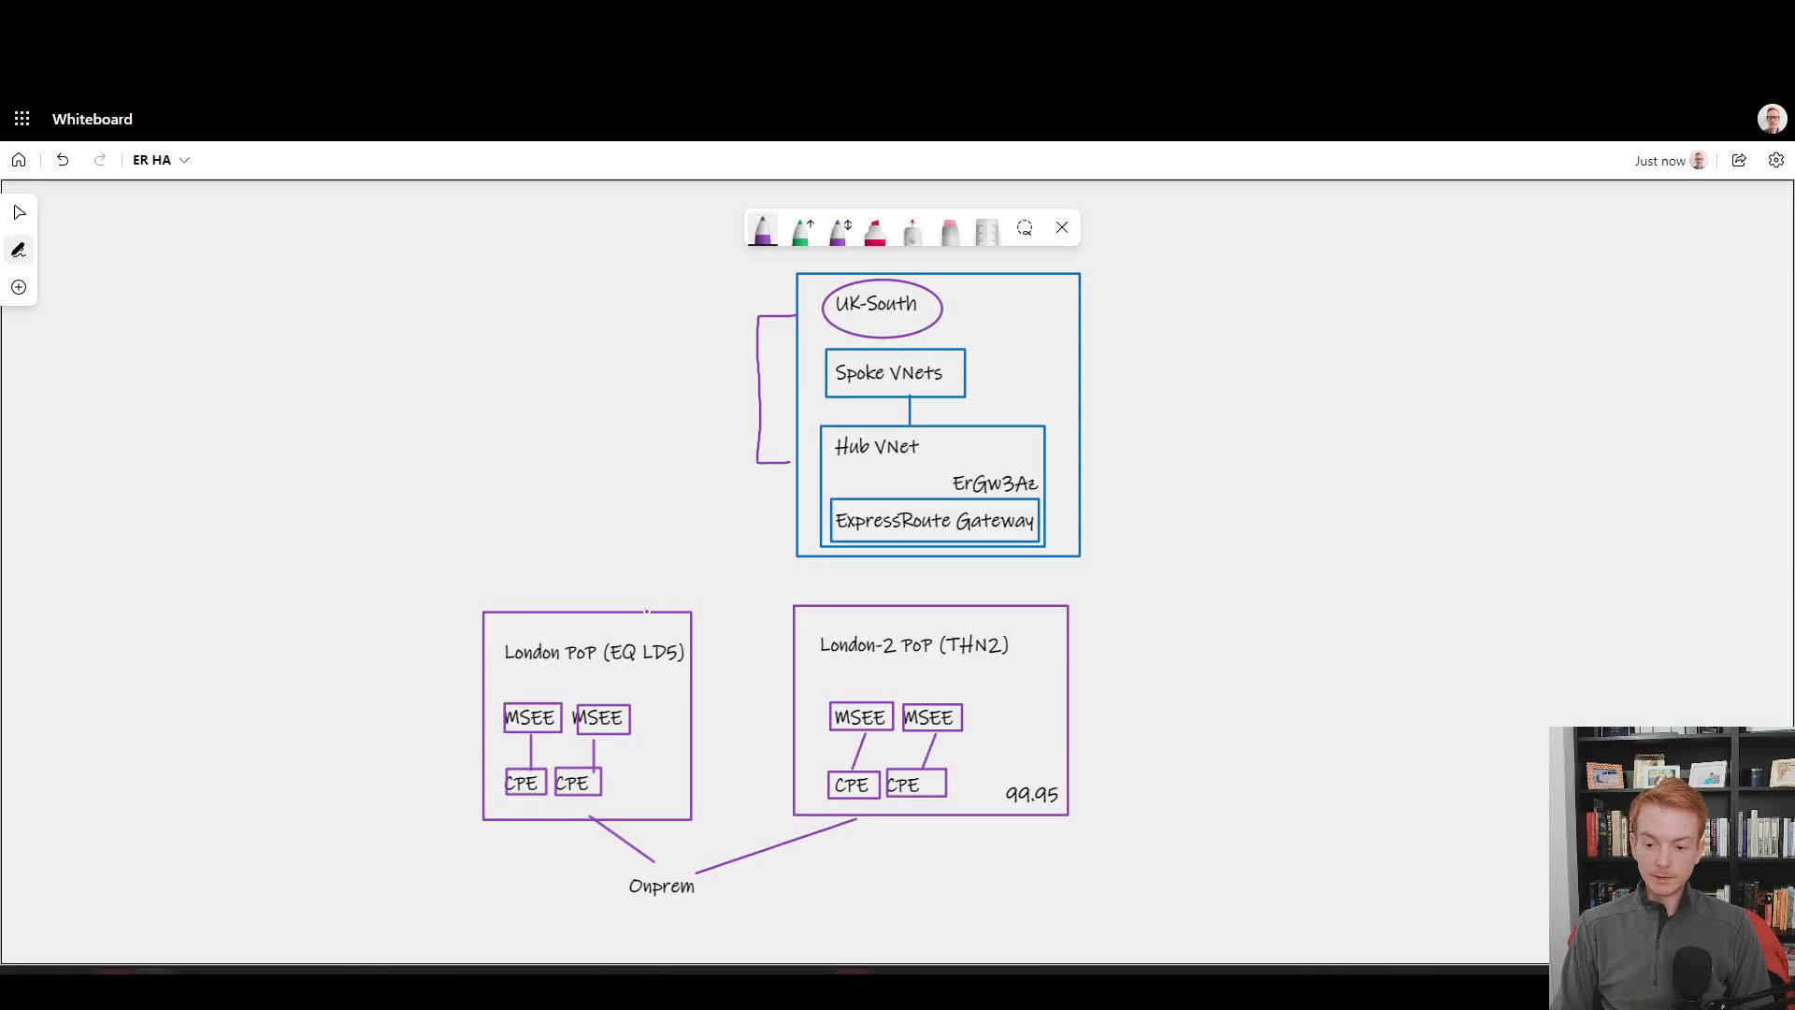
{"action": "left_click_drag", "start_coordinate": [637, 612], "coordinate": [924, 547]}
{"action": "left_click_drag", "start_coordinate": [942, 609], "coordinate": [924, 546]}
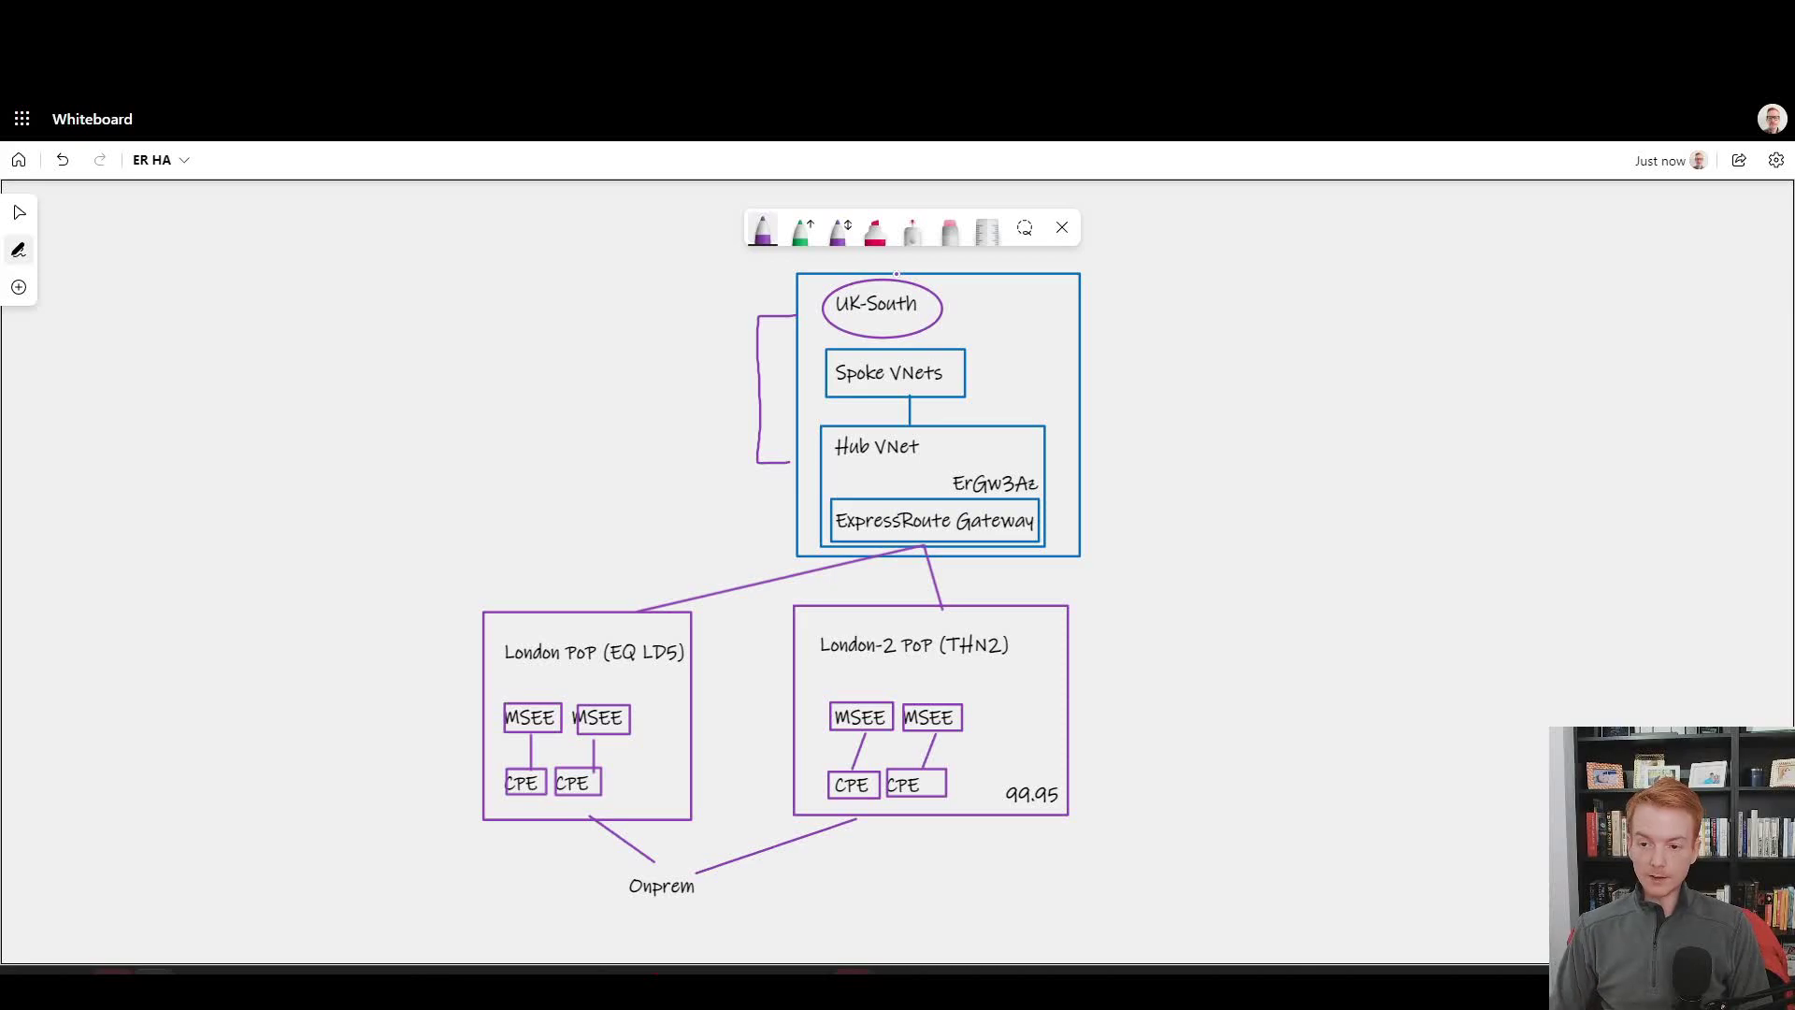
Cross out London-2 PoP and trace the Onprem-to-gateway failover path in pink highlighter, then undo it.
{"action": "left_click", "coordinate": [875, 229]}
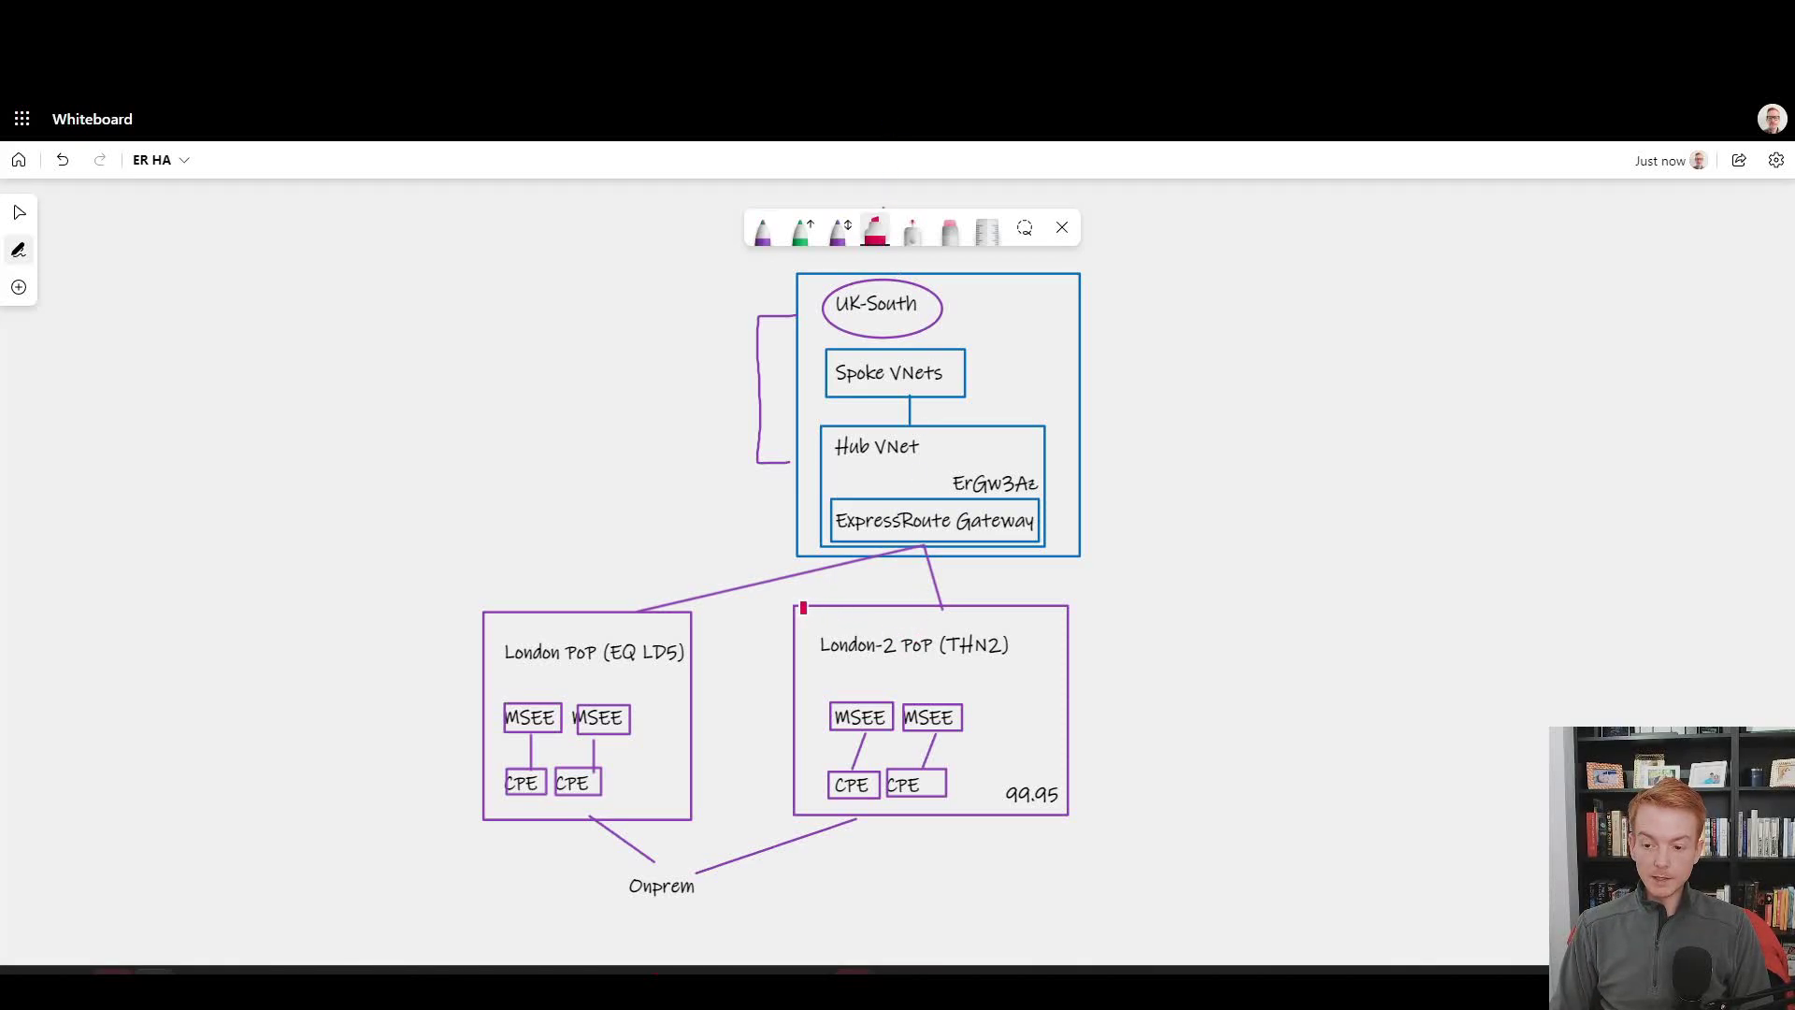
{"action": "left_click_drag", "start_coordinate": [803, 608], "coordinate": [1066, 819]}
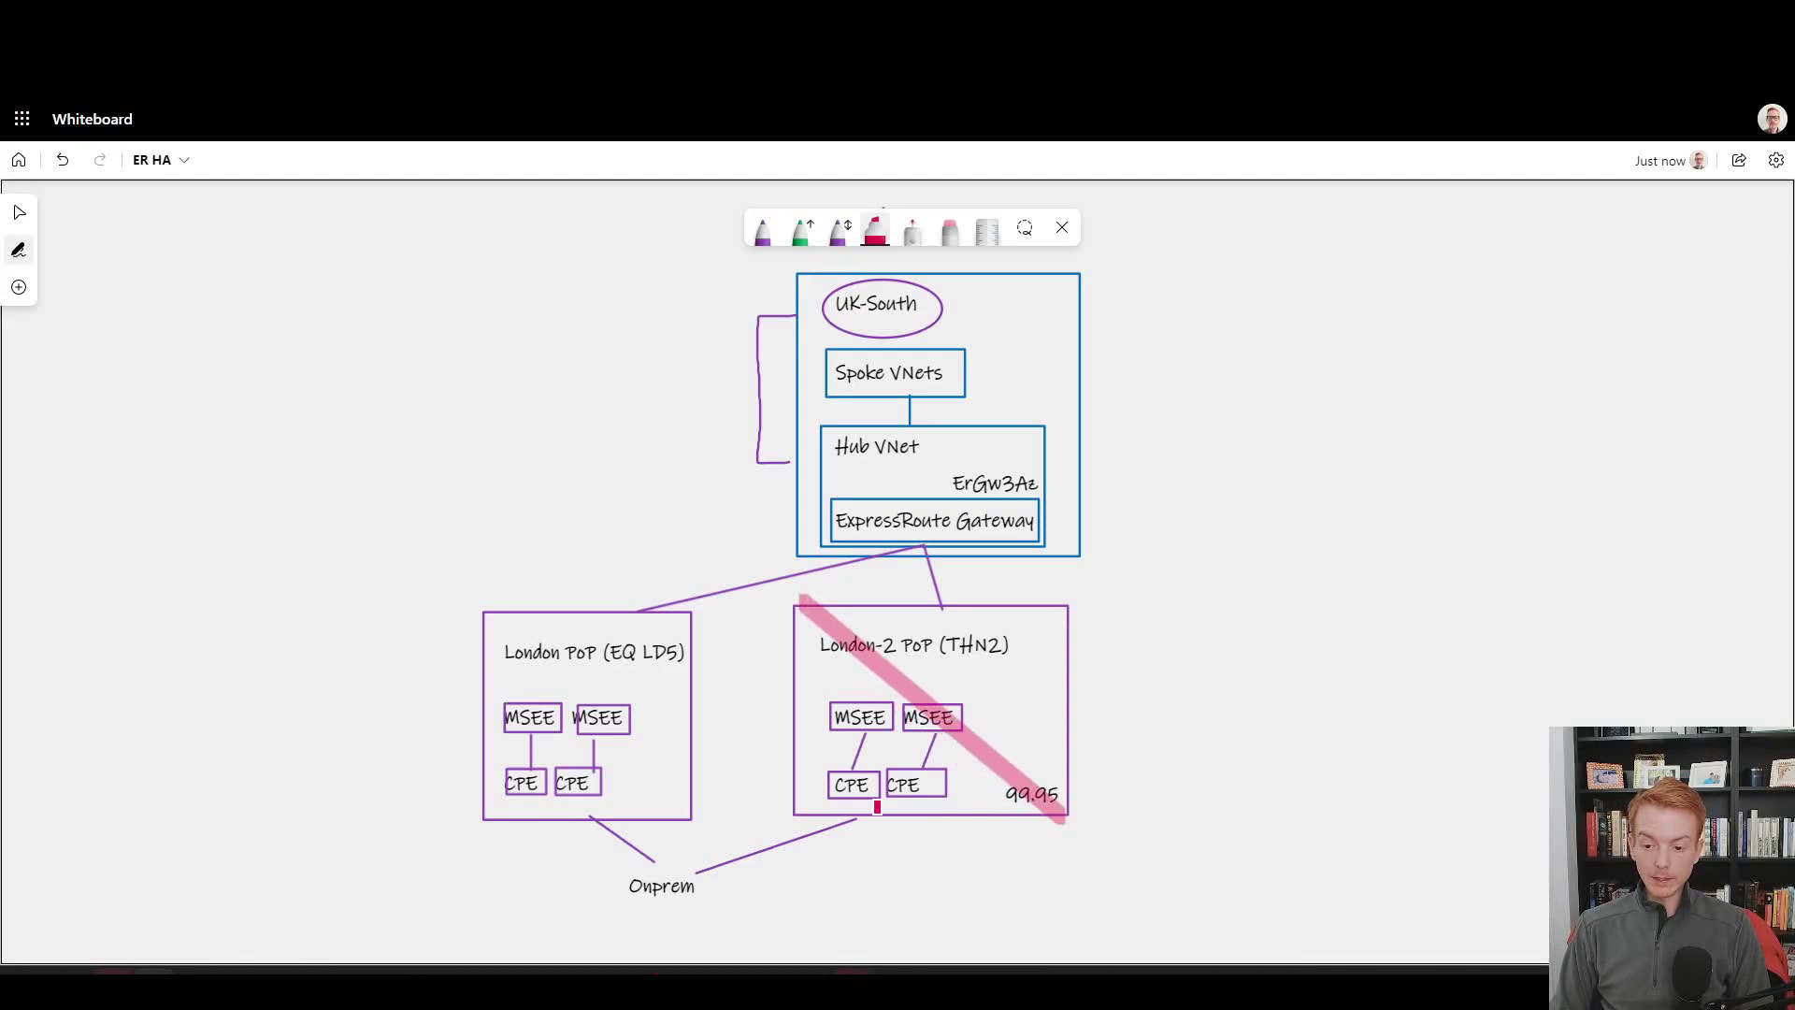
{"action": "left_click_drag", "start_coordinate": [804, 798], "coordinate": [1062, 619]}
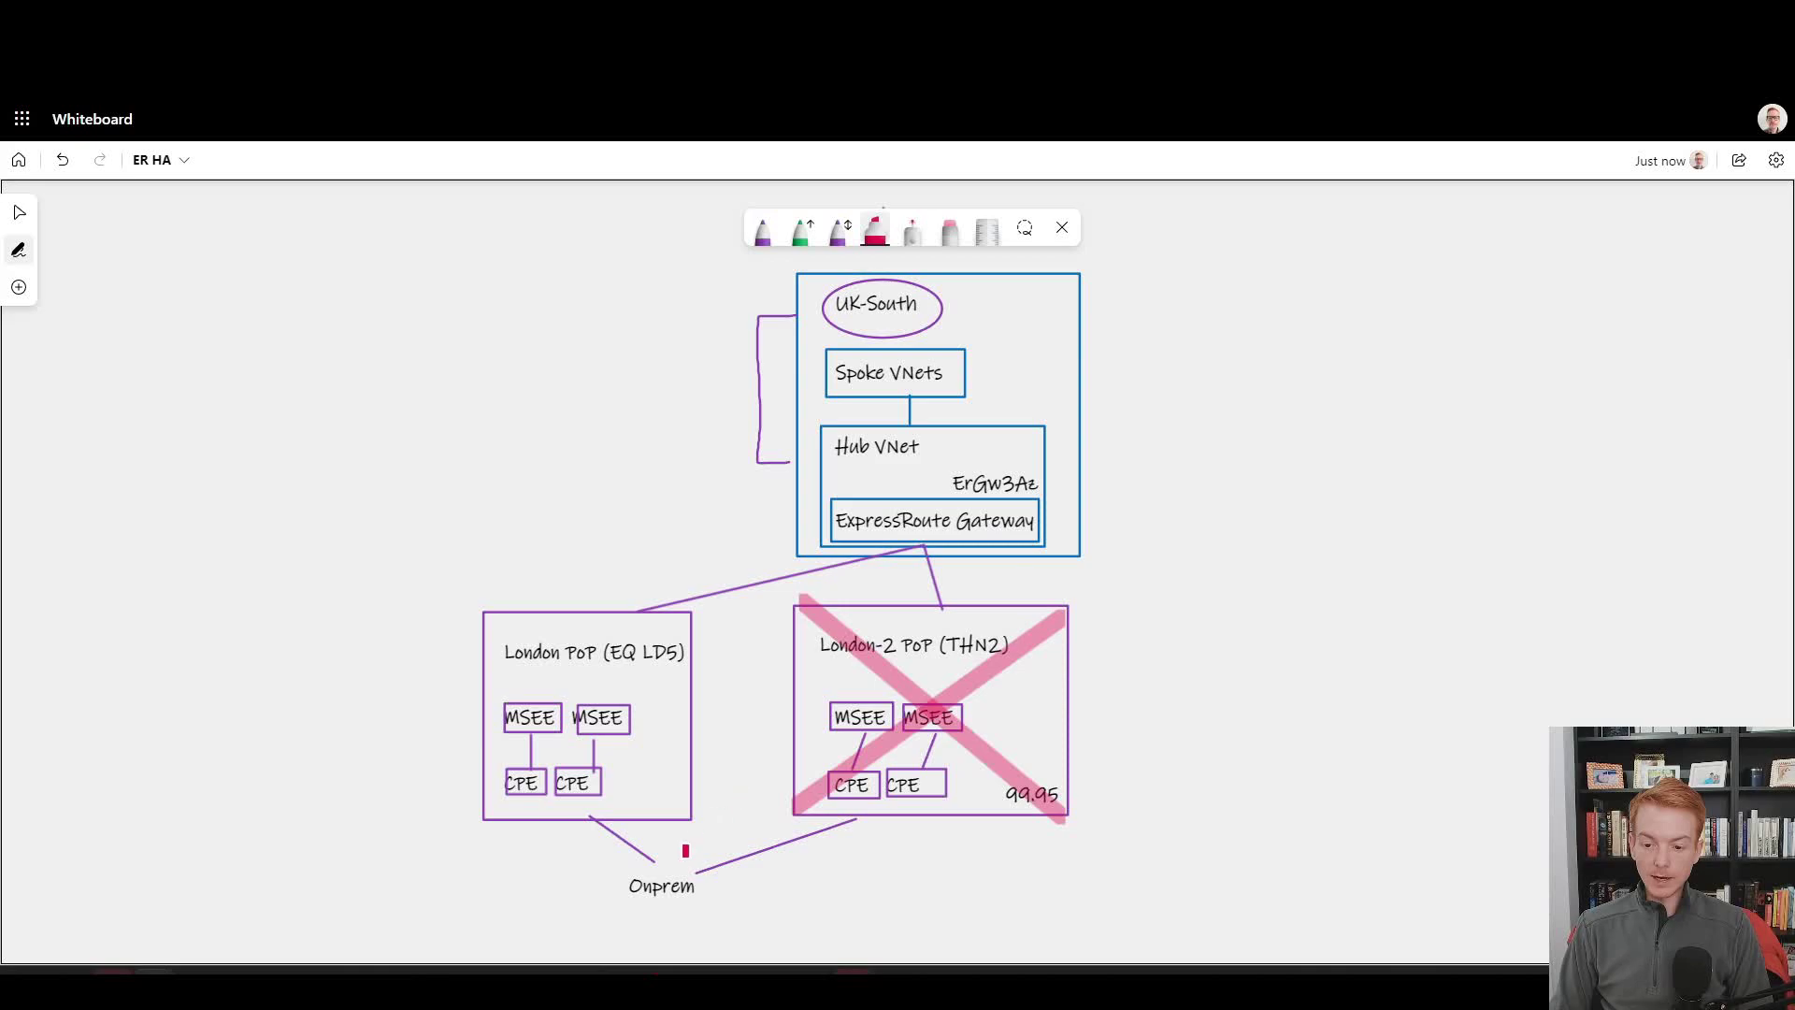
{"action": "mouse_move", "coordinate": [671, 875]}
{"action": "left_mouse_down"}
{"action": "mouse_move", "coordinate": [598, 809]}
{"action": "mouse_move", "coordinate": [660, 617]}
{"action": "mouse_move", "coordinate": [924, 479]}
{"action": "mouse_move", "coordinate": [878, 366]}
{"action": "left_mouse_up"}
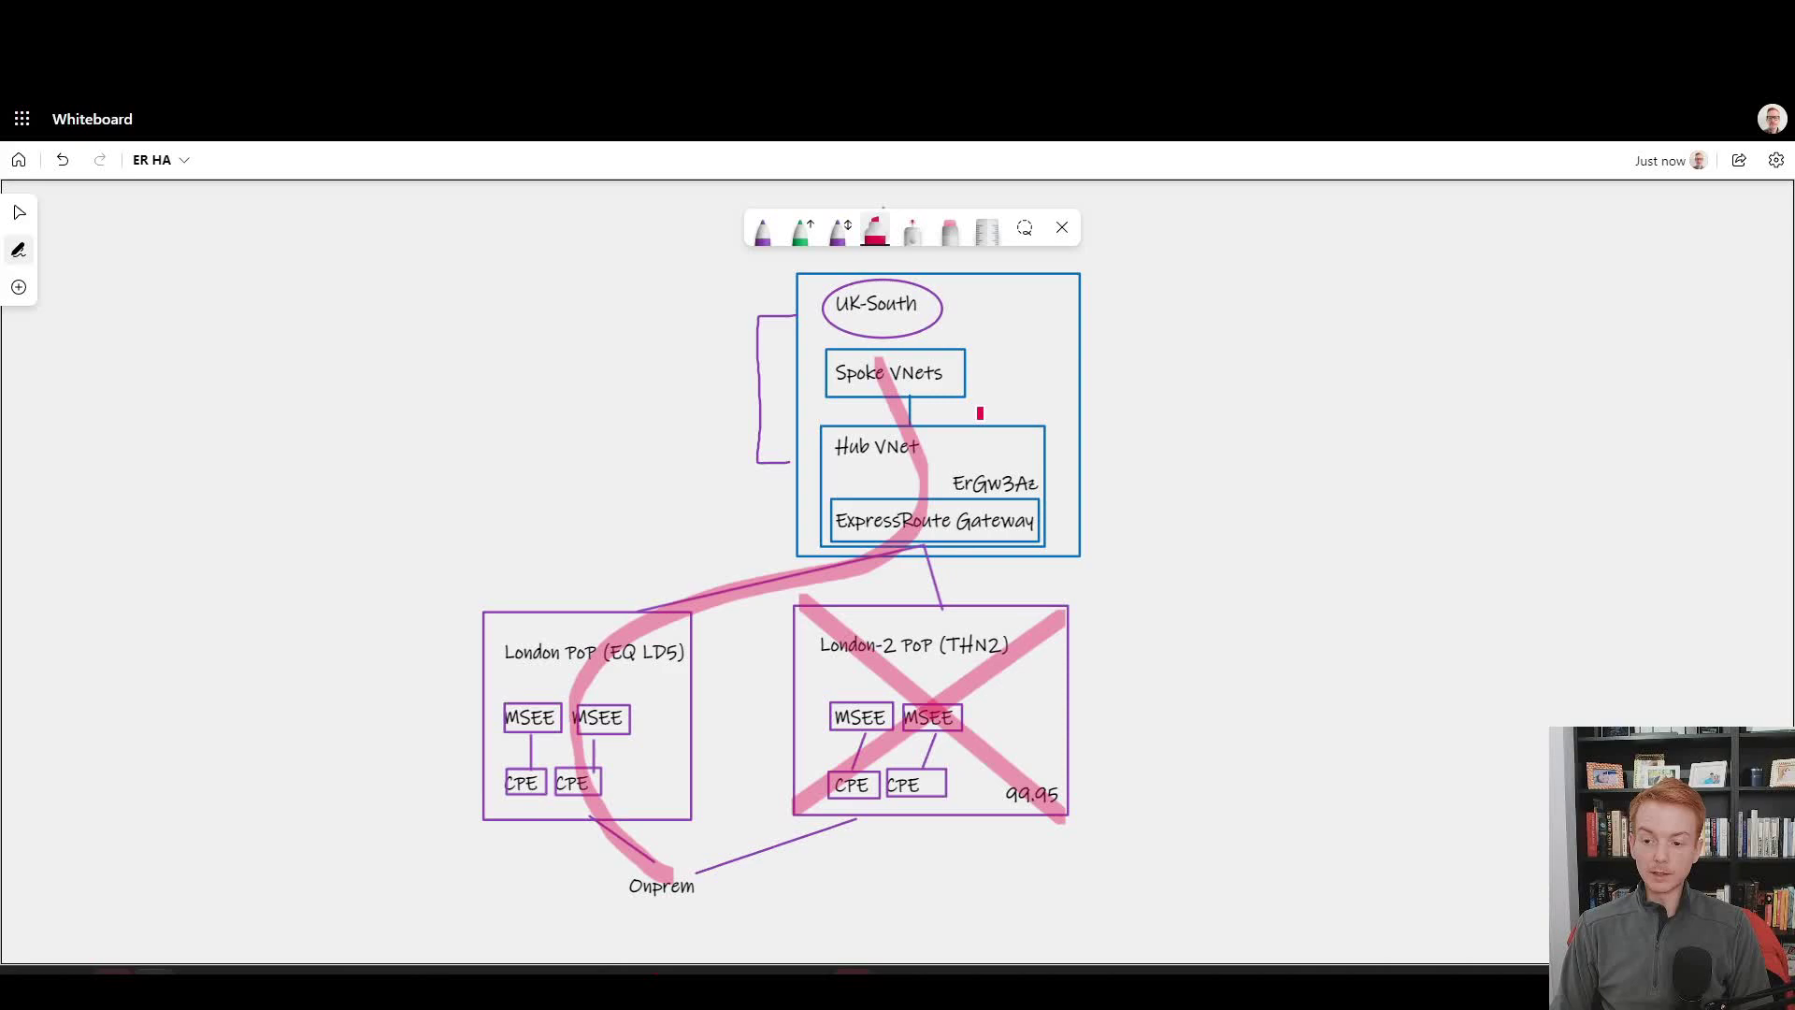
{"action": "key", "text": "ctrl+z"}
{"action": "key", "text": "ctrl+z"}
{"action": "left_click", "coordinate": [17, 214]}
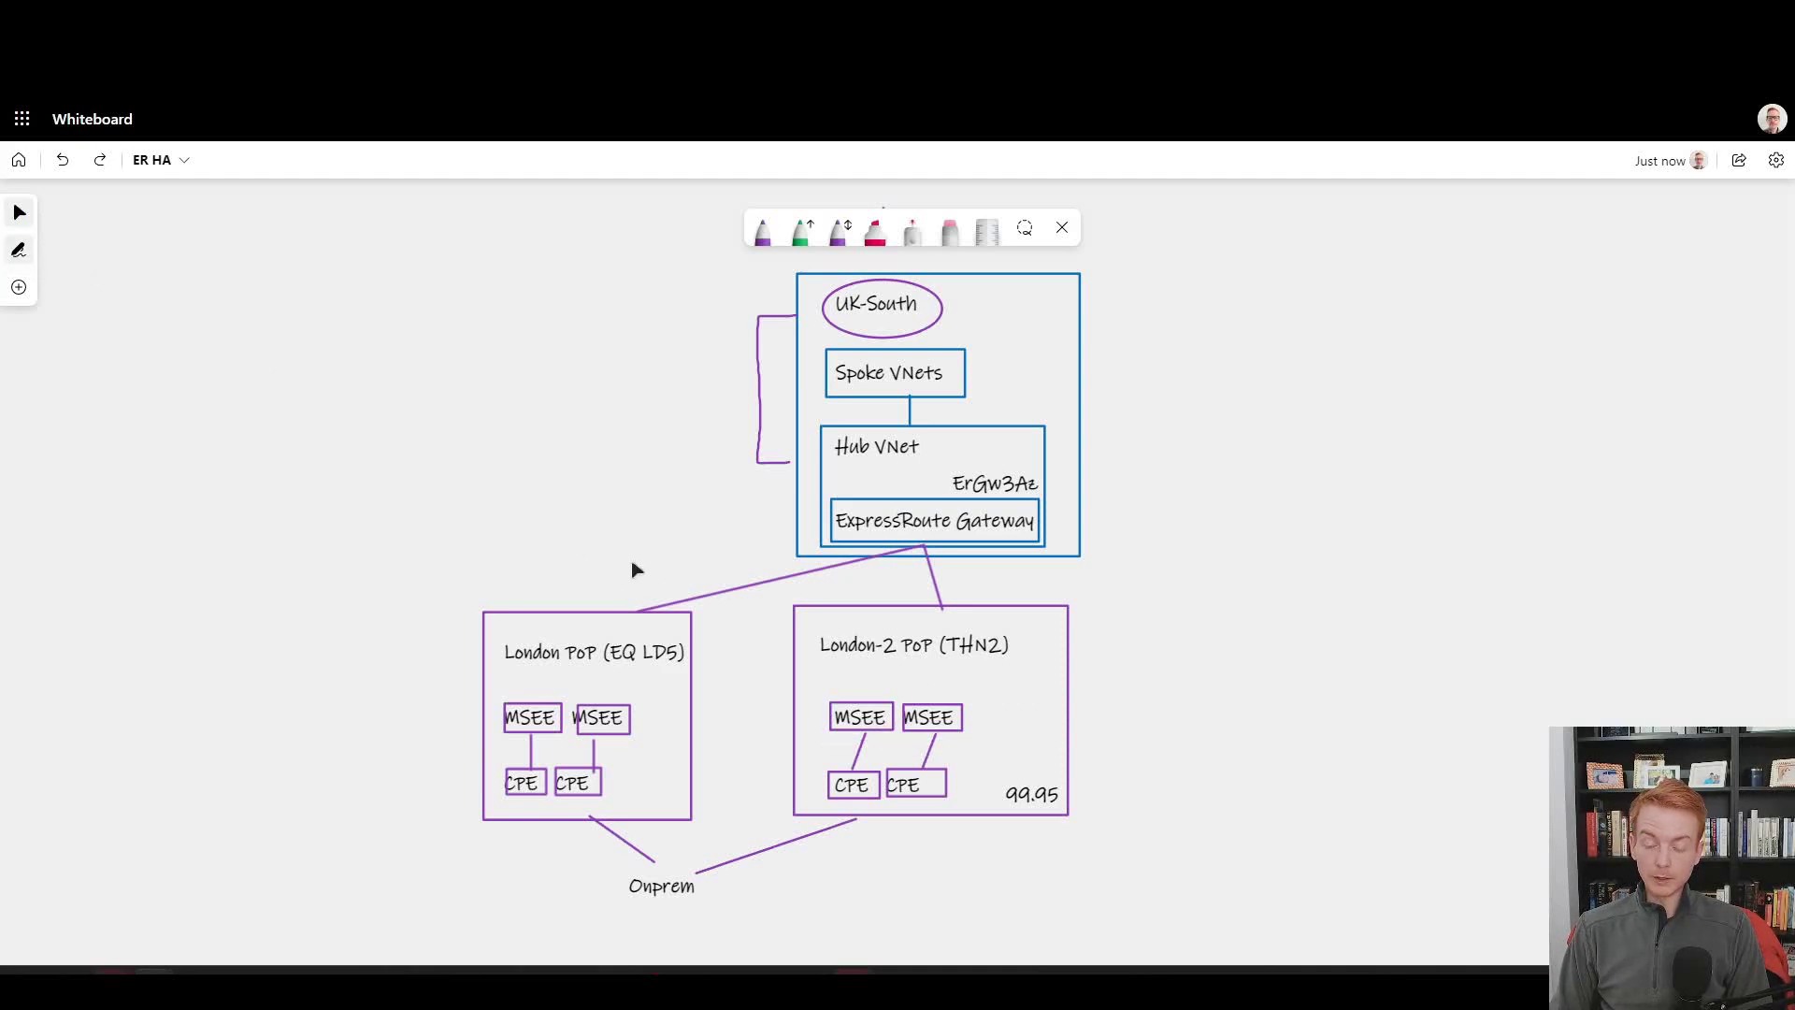
{"action": "key", "text": "ctrl+y"}
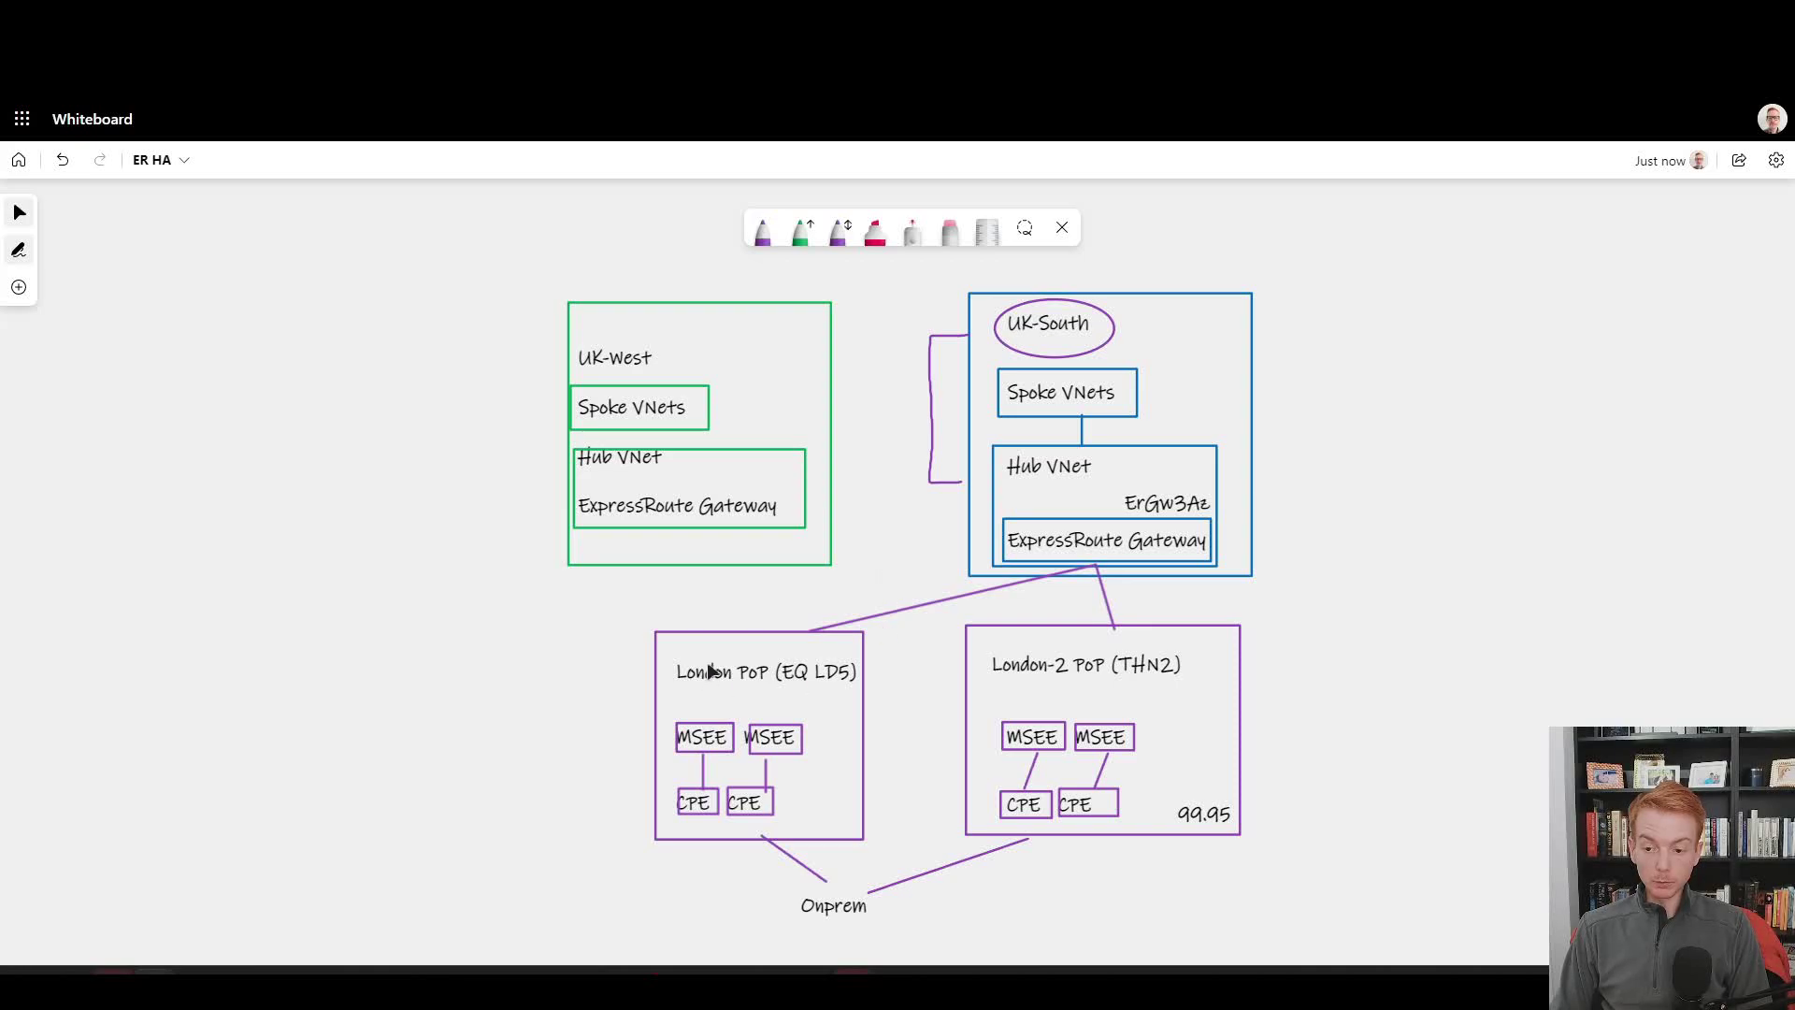
With a green pen, draw lines from the UK-West gateway to London PoP and London-2 PoP.
{"action": "left_click", "coordinate": [763, 229]}
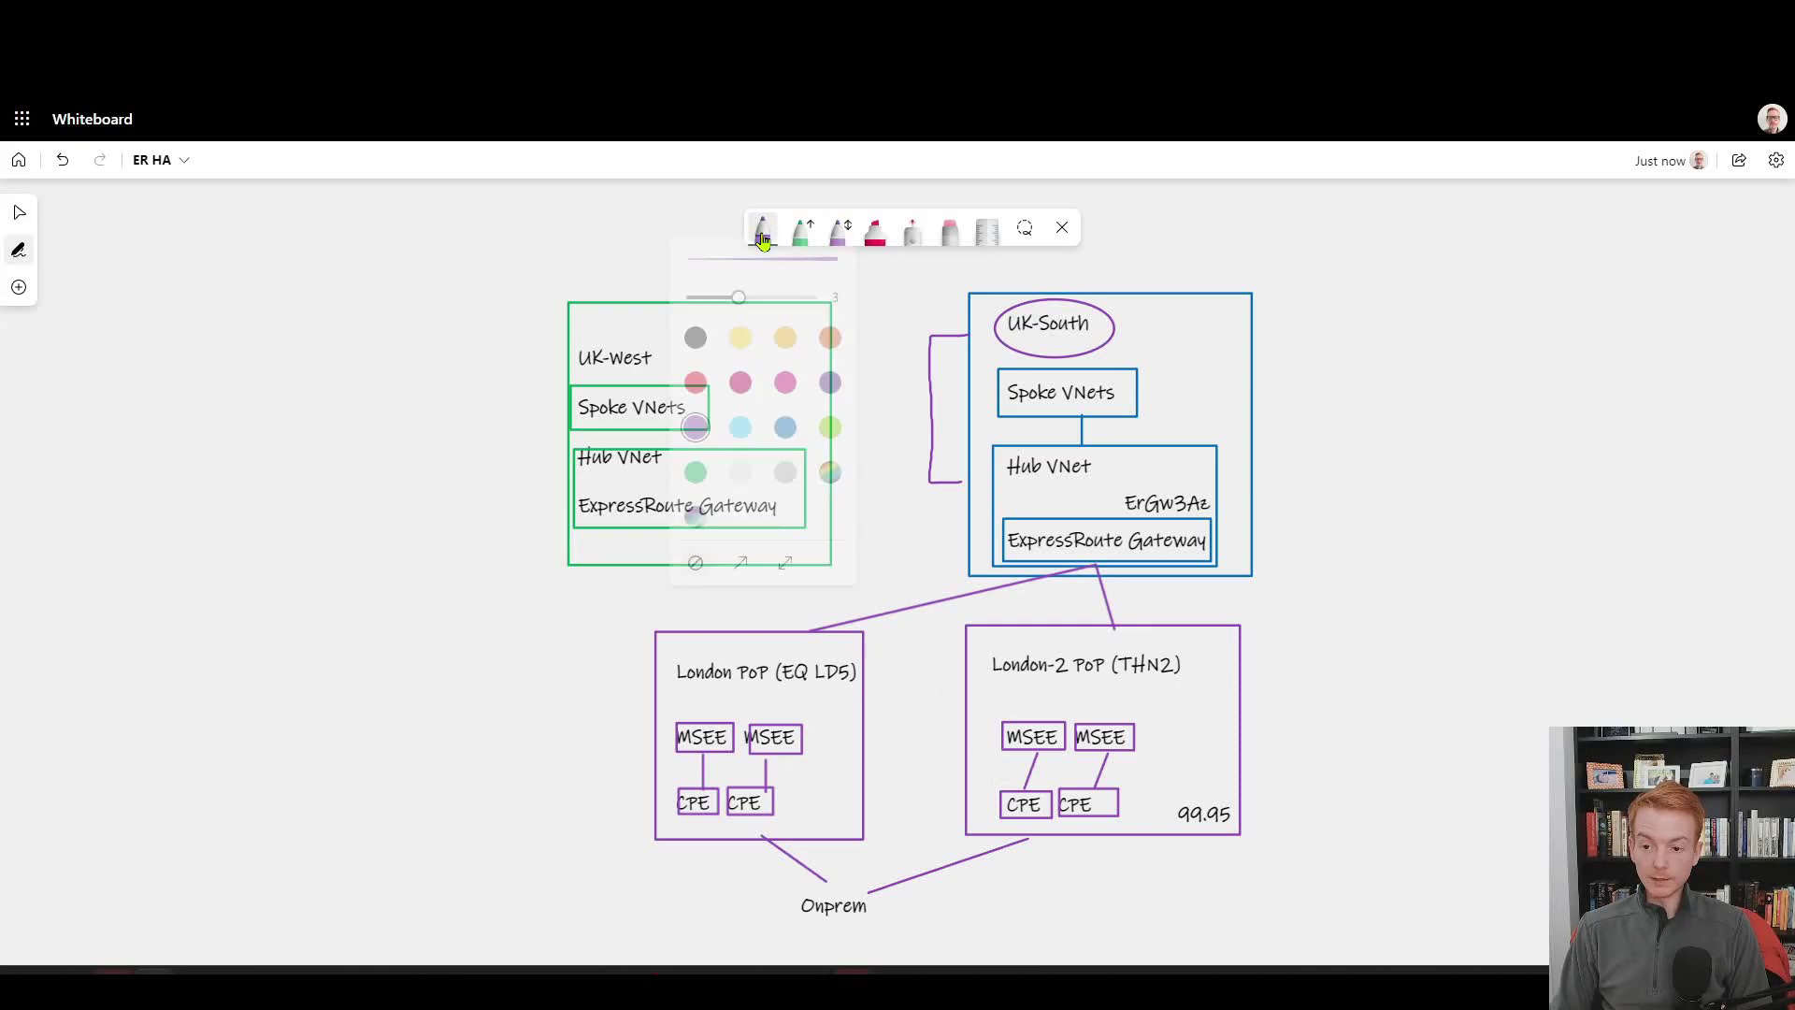
{"action": "left_click", "coordinate": [696, 482]}
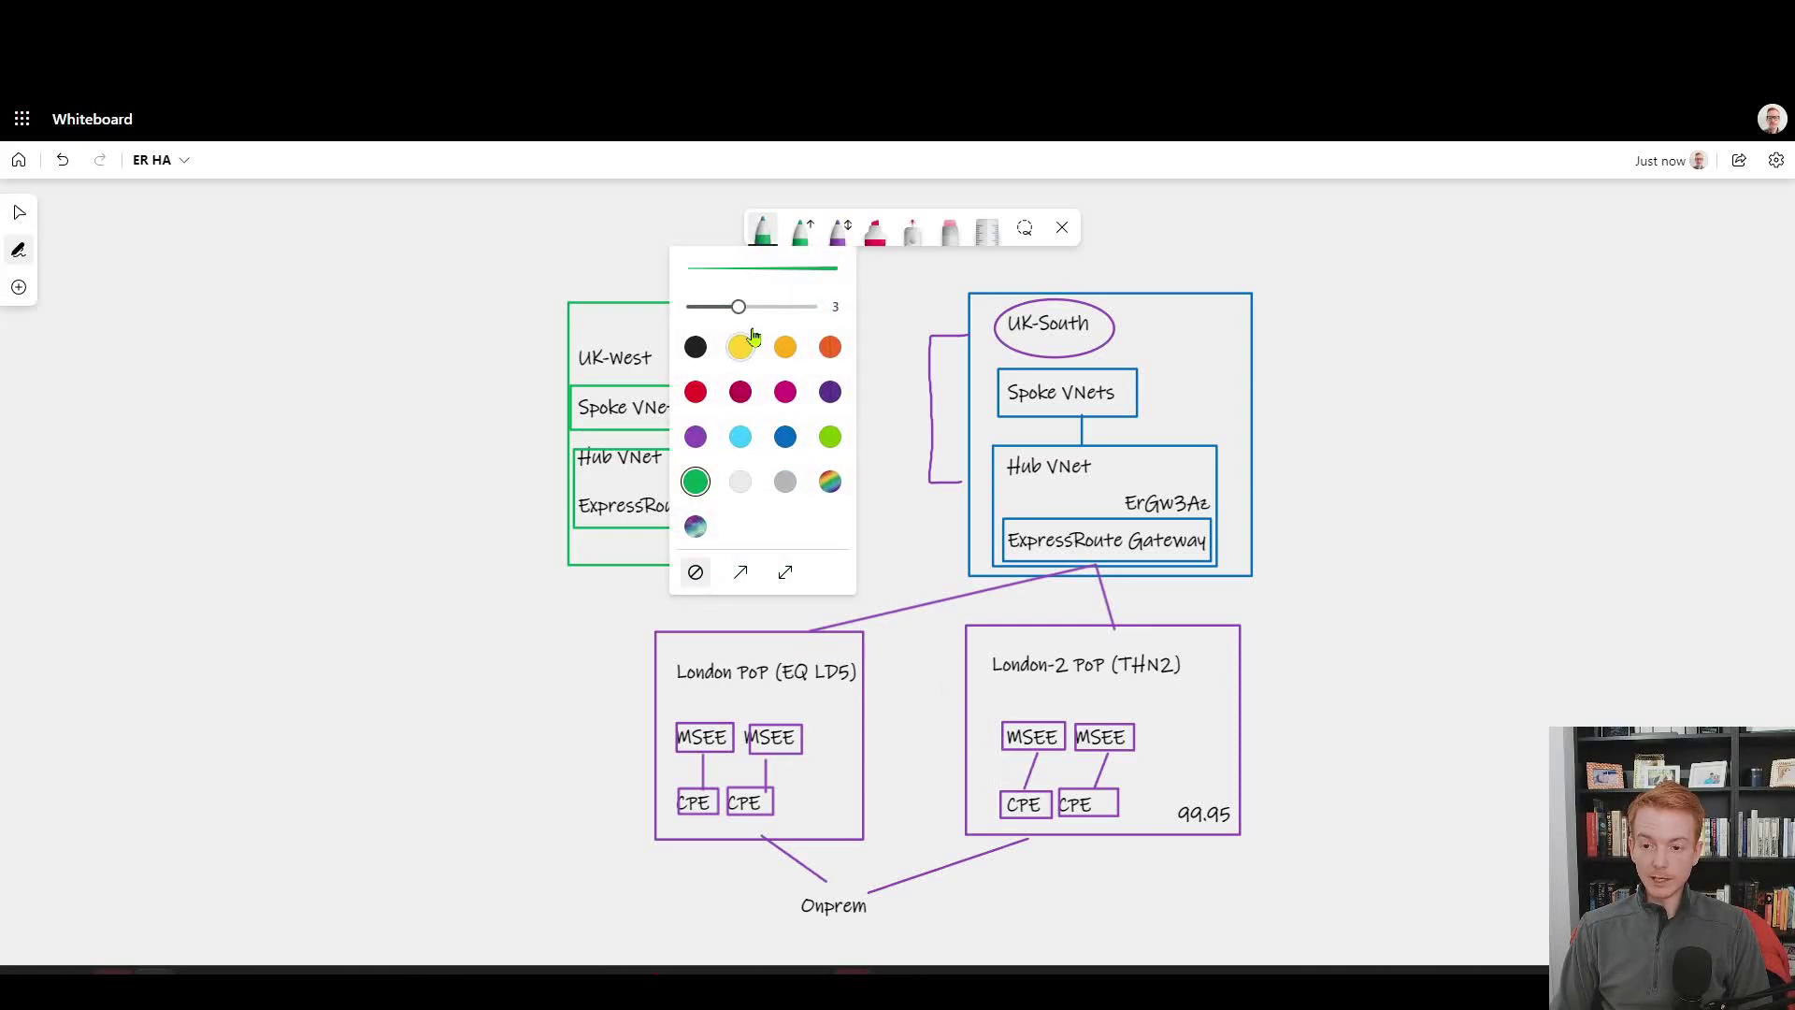
{"action": "left_click", "coordinate": [763, 229]}
{"action": "left_click_drag", "start_coordinate": [749, 528], "coordinate": [806, 631]}
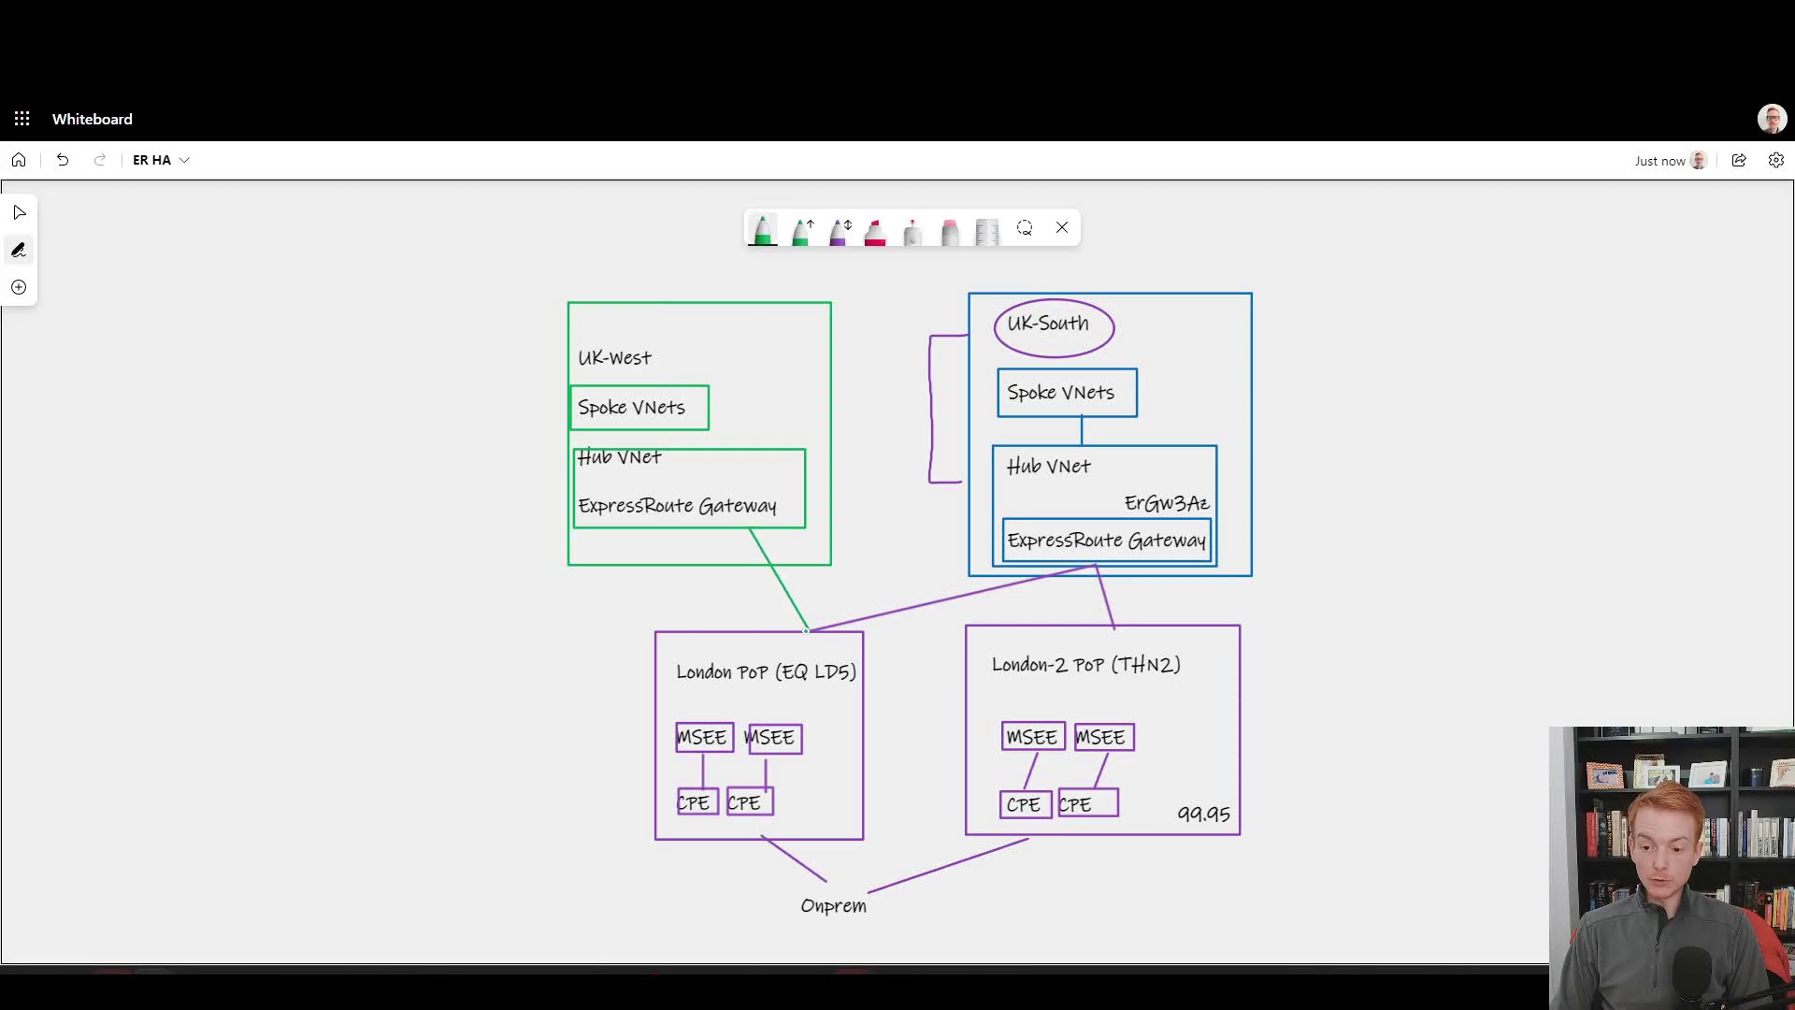
{"action": "left_click_drag", "start_coordinate": [755, 532], "coordinate": [1118, 627]}
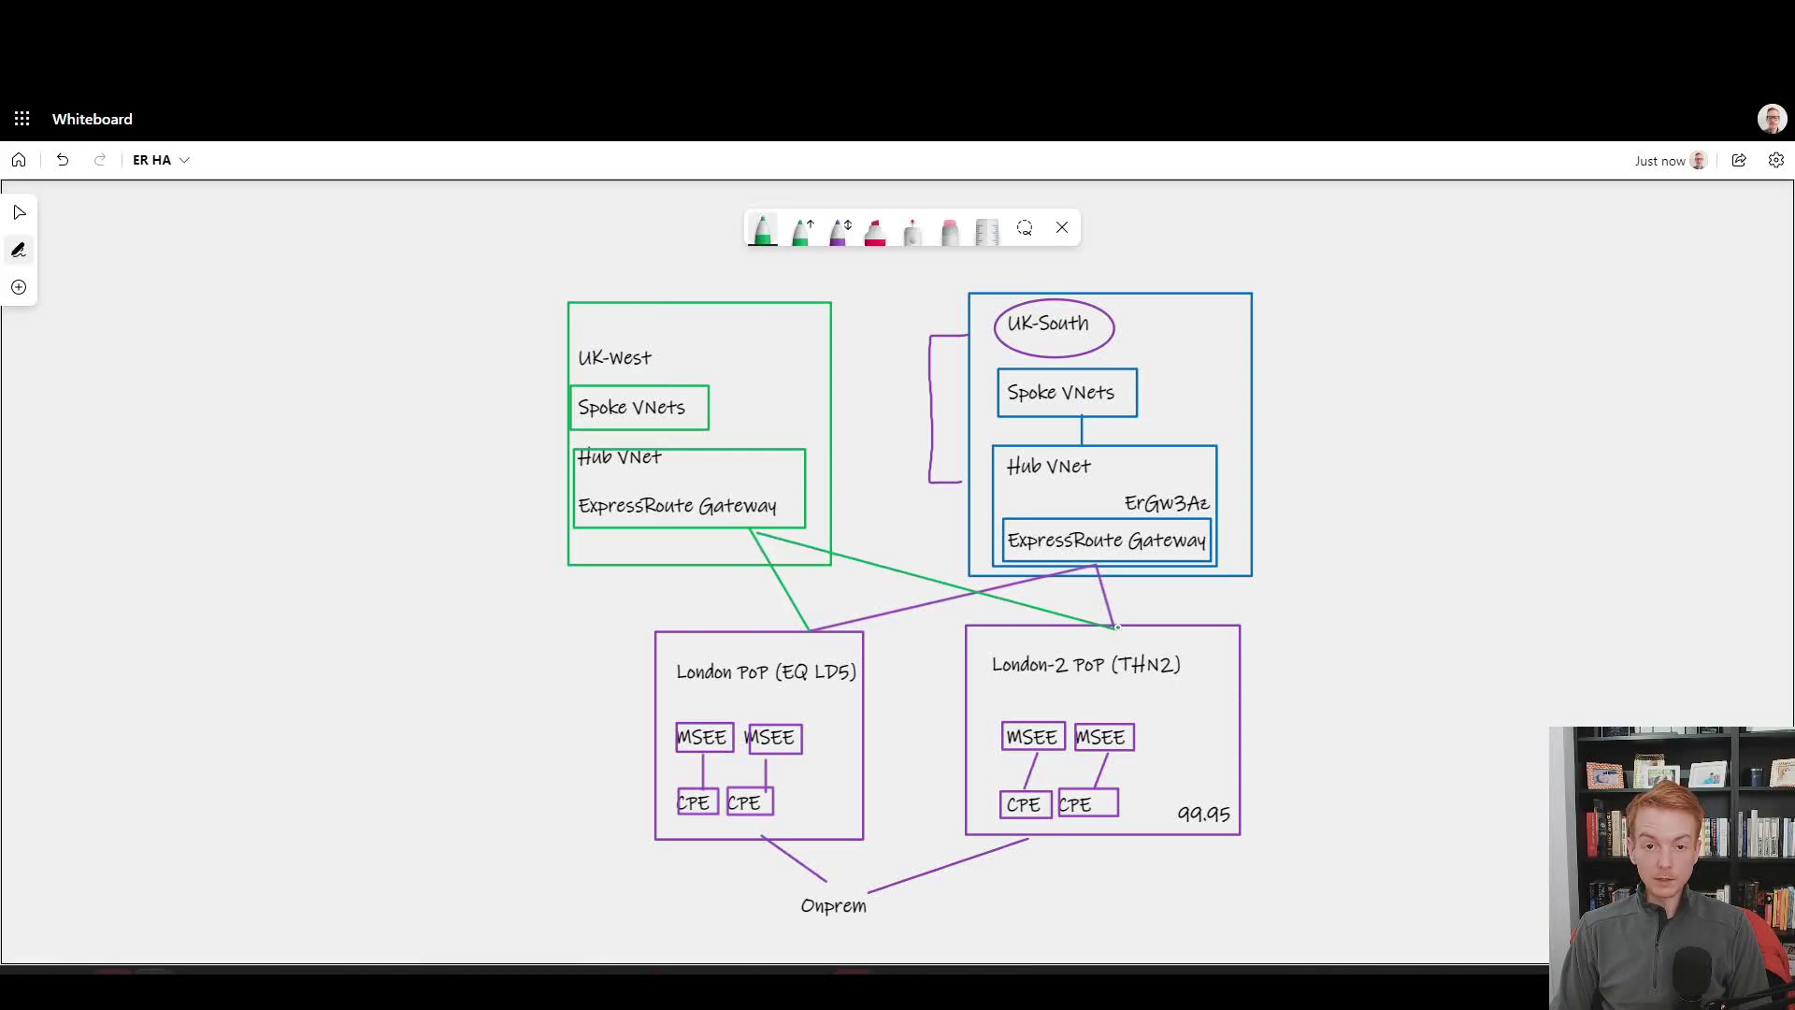